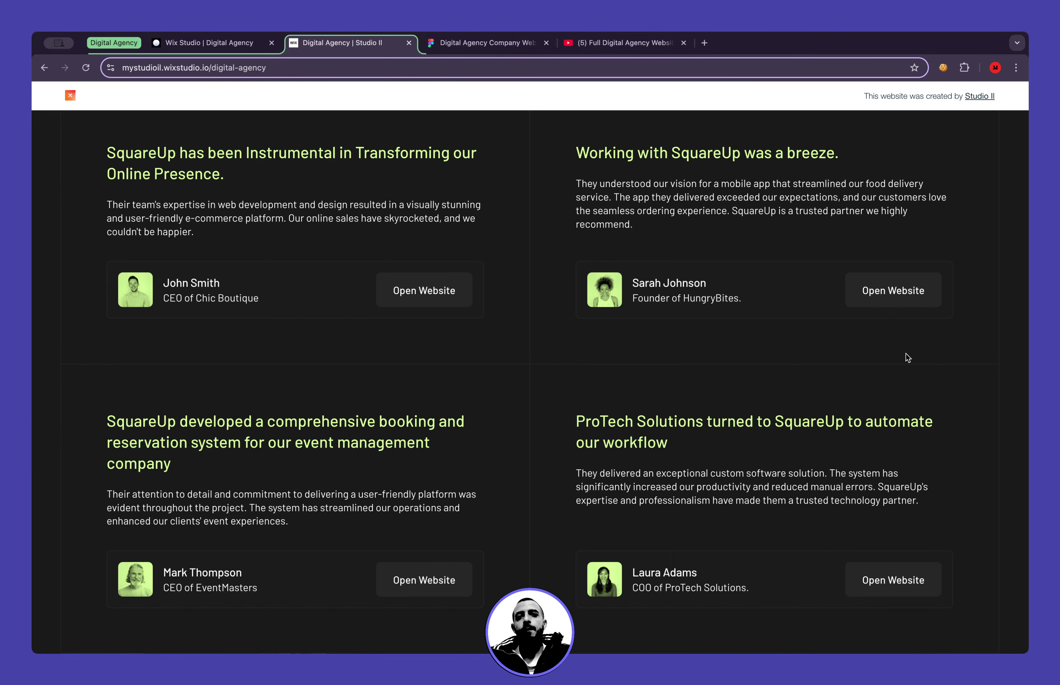
# Scroll up and down the published SquareUp homepage, 'A Digital Product Studio that will Work'
pyautogui.scroll(20, 906, 356)
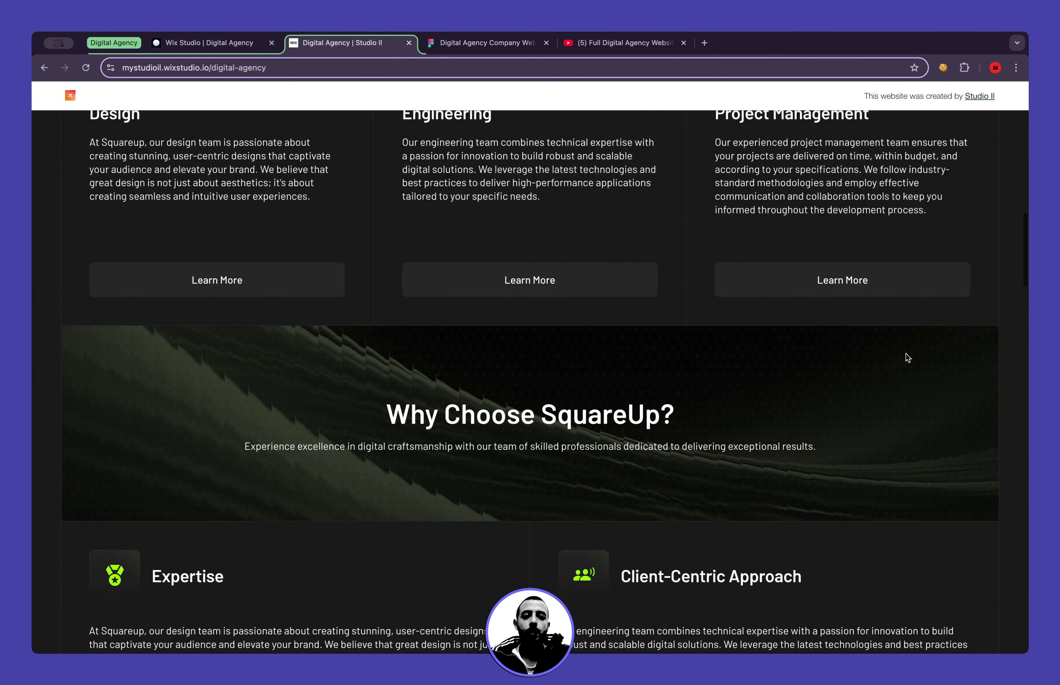
pyautogui.scroll(2, 905, 353)
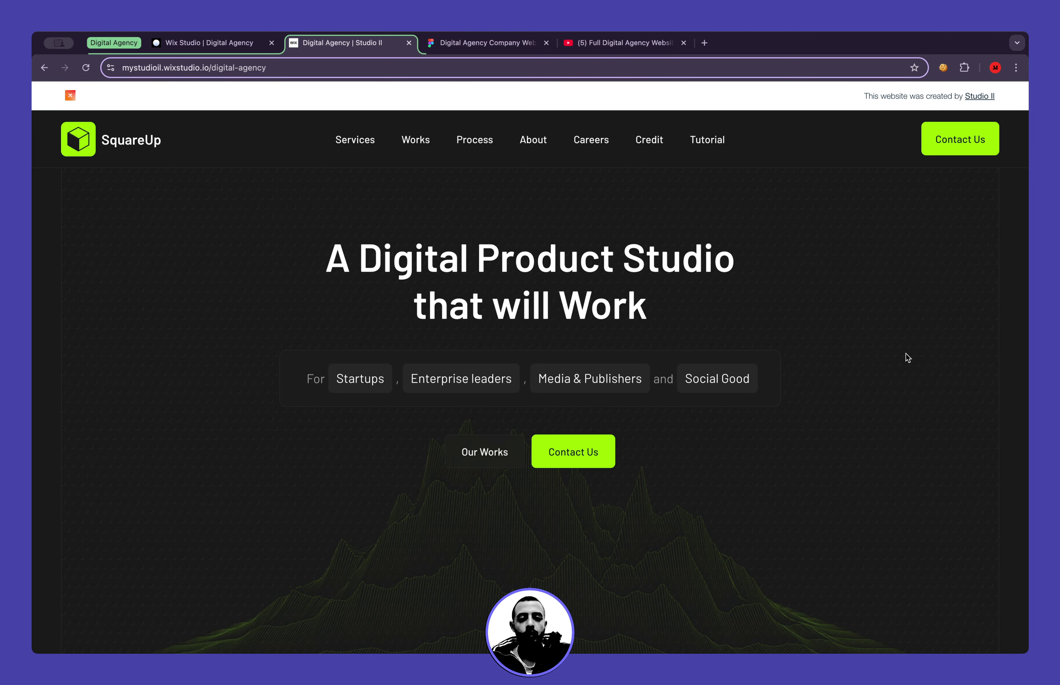
pyautogui.scroll(-15, 907, 358)
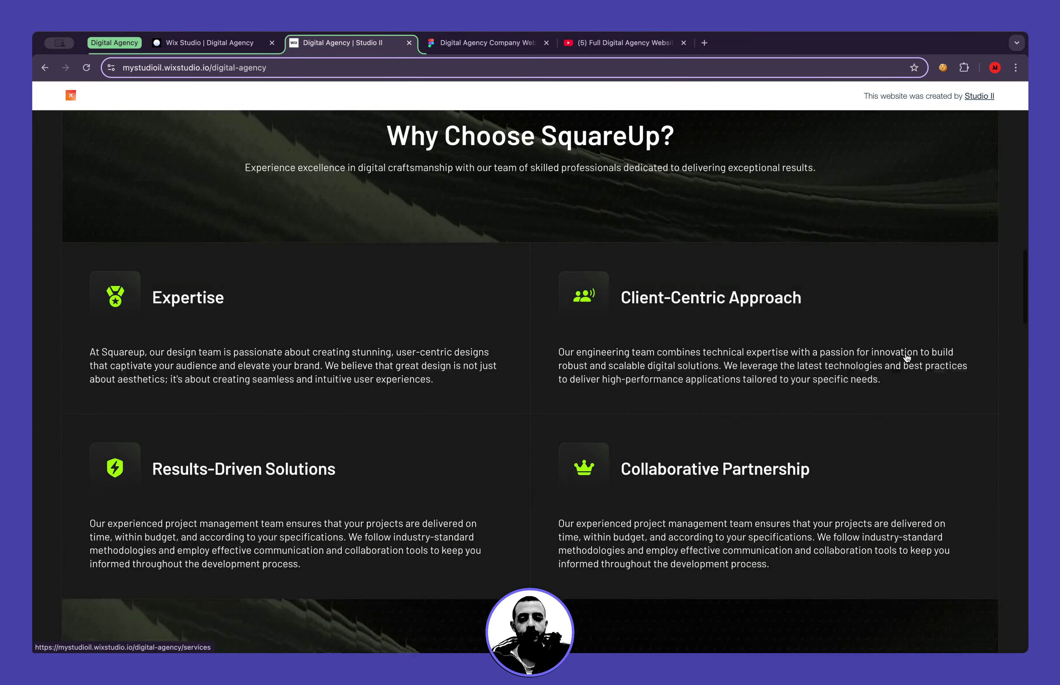
pyautogui.scroll(15, 907, 358)
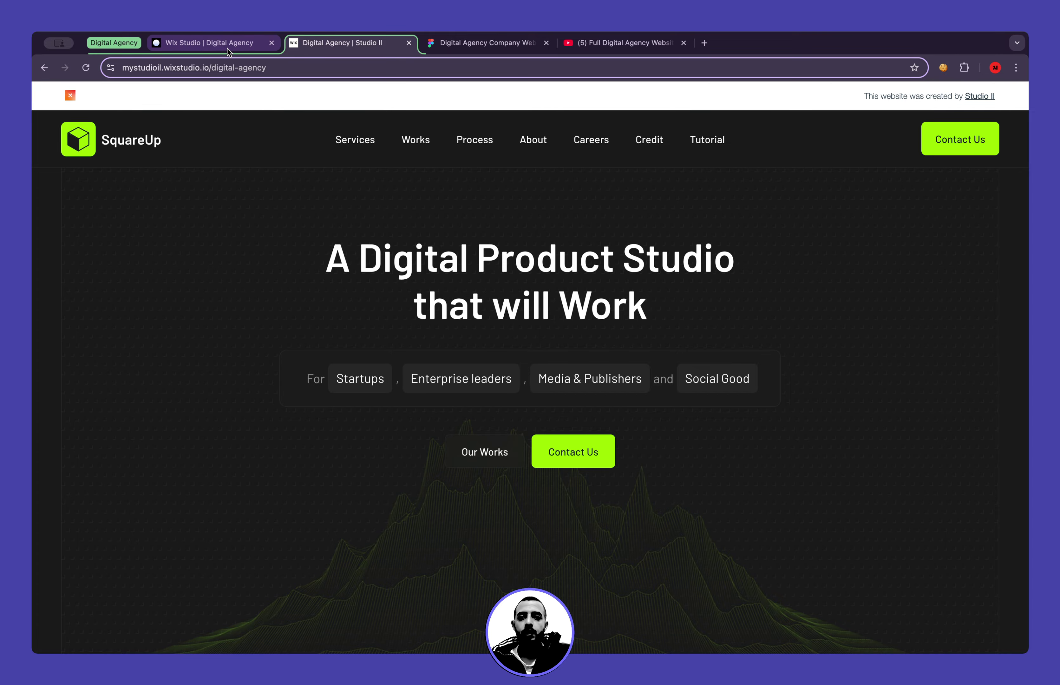
pyautogui.click(490, 45)
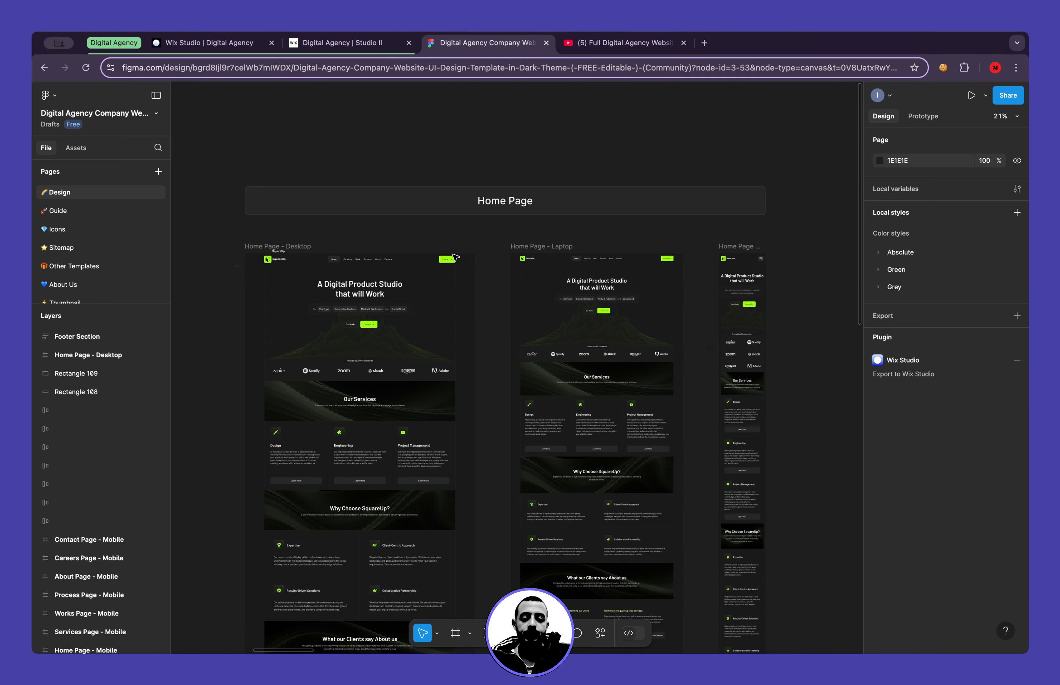
pyautogui.scroll(3, 382, 353)
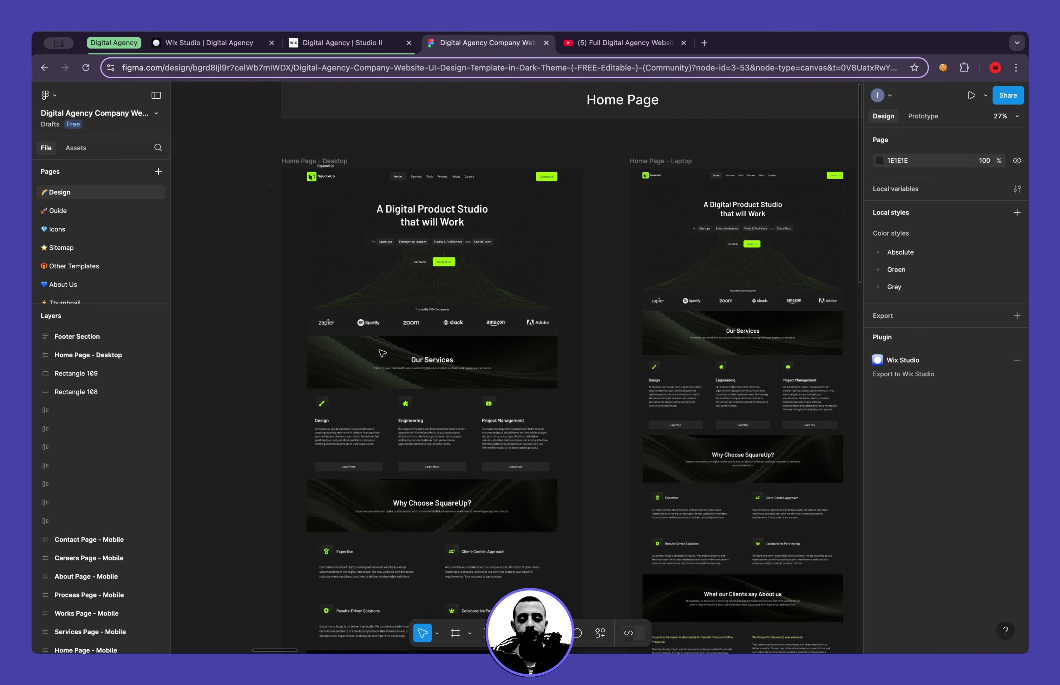
pyautogui.hscroll(15, 382, 354)
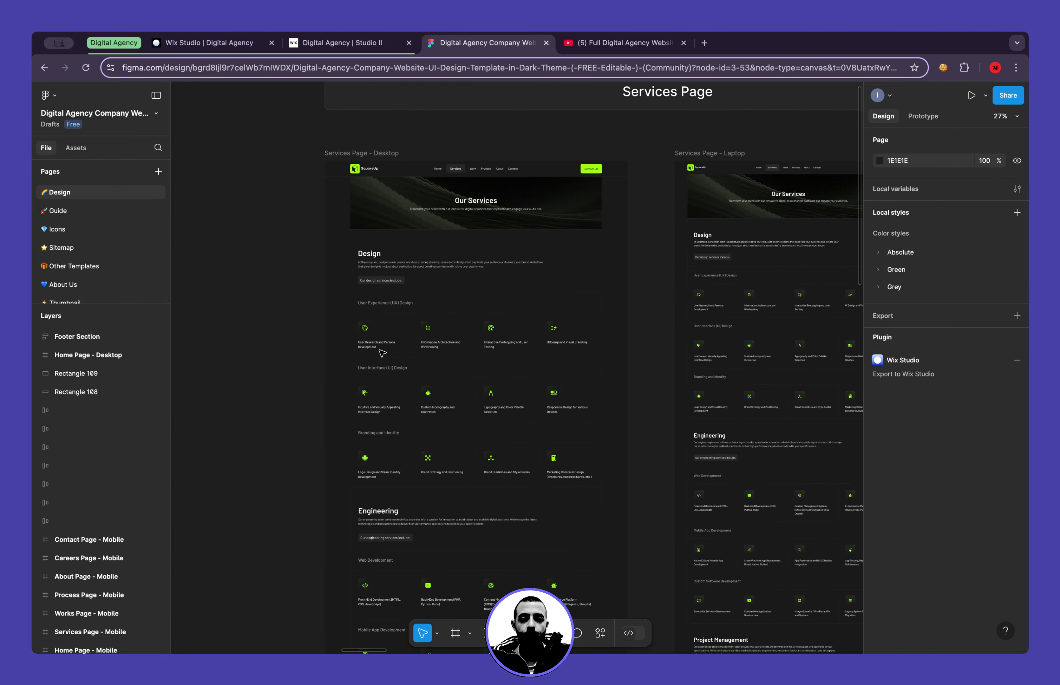
pyautogui.scroll(5, 382, 353)
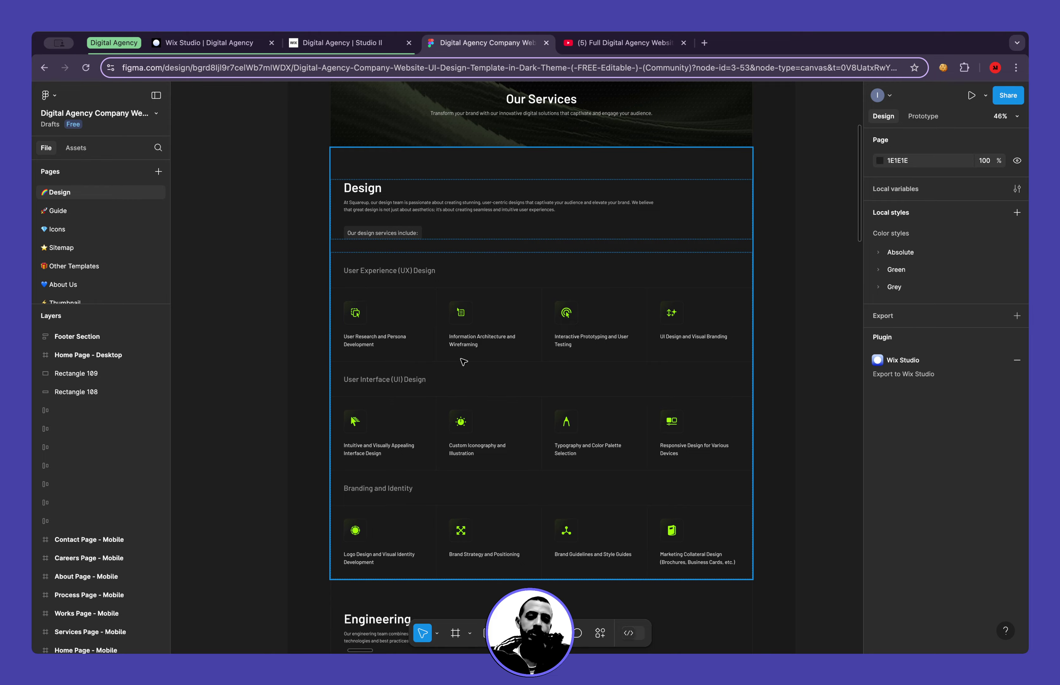
pyautogui.scroll(-5, 464, 362)
pyautogui.scroll(-4, 464, 361)
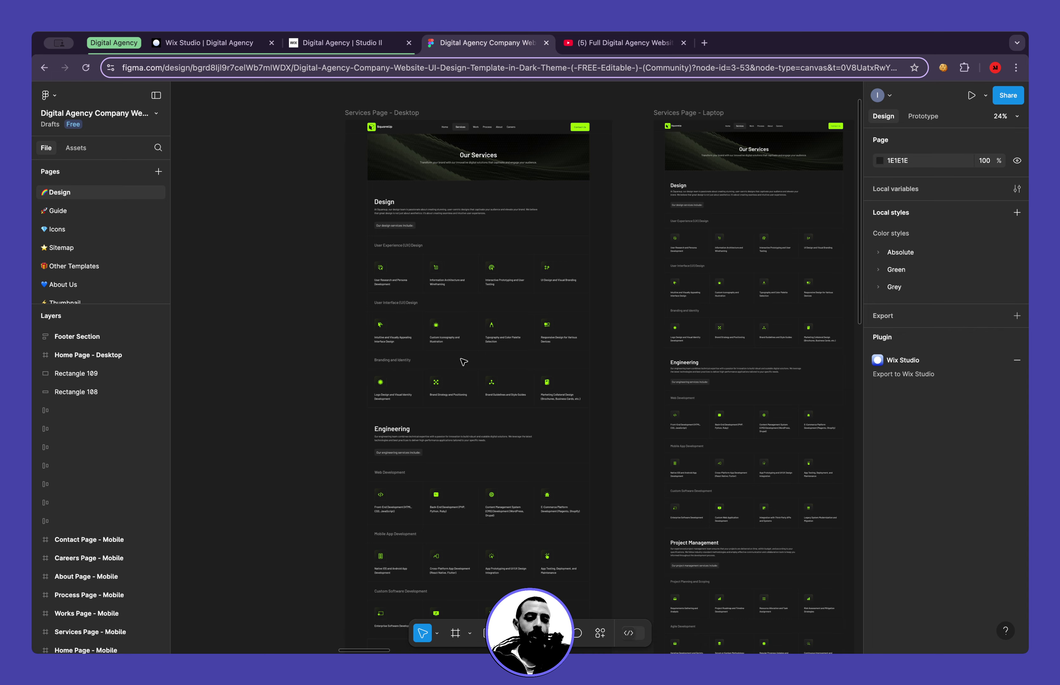
pyautogui.hscroll(5, 464, 362)
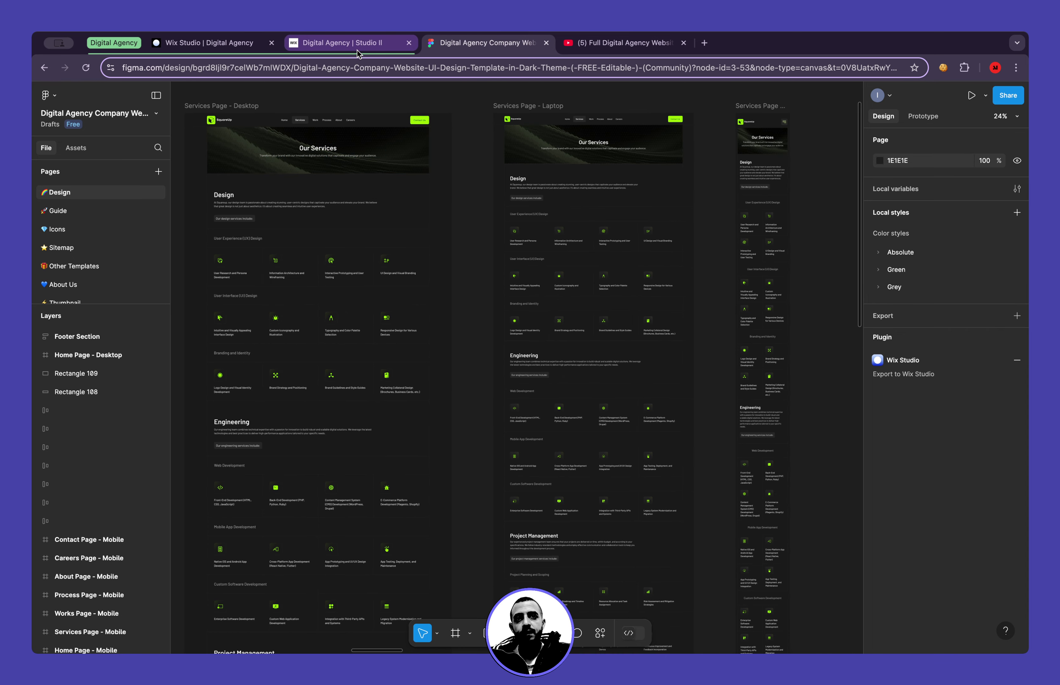
pyautogui.hotkey('shift', '1')
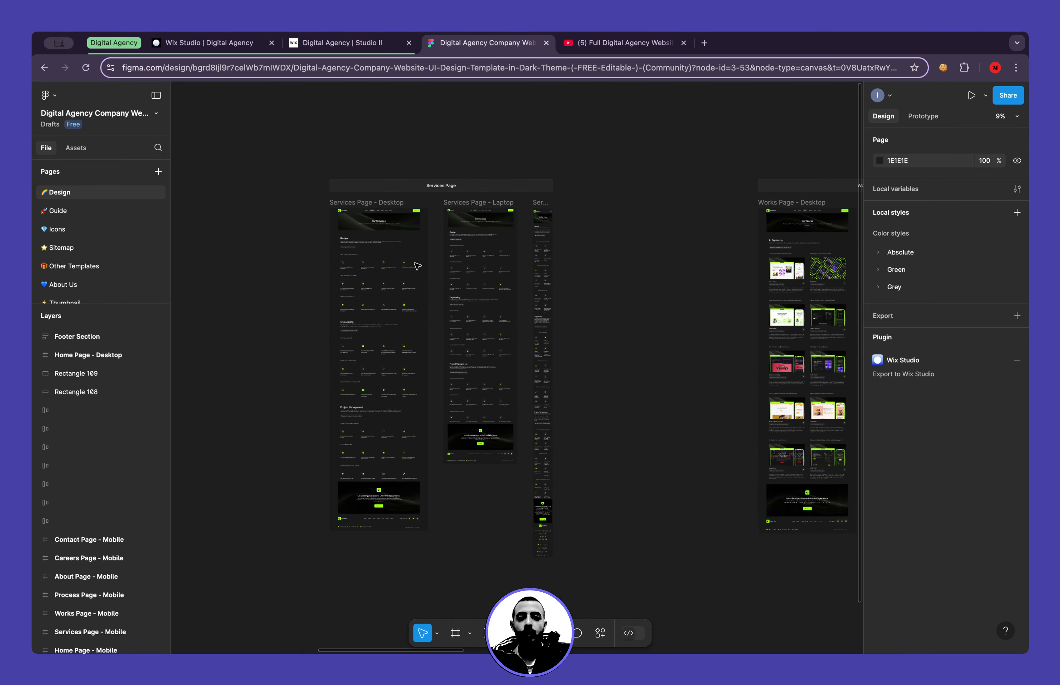
pyautogui.hscroll(-2, 418, 266)
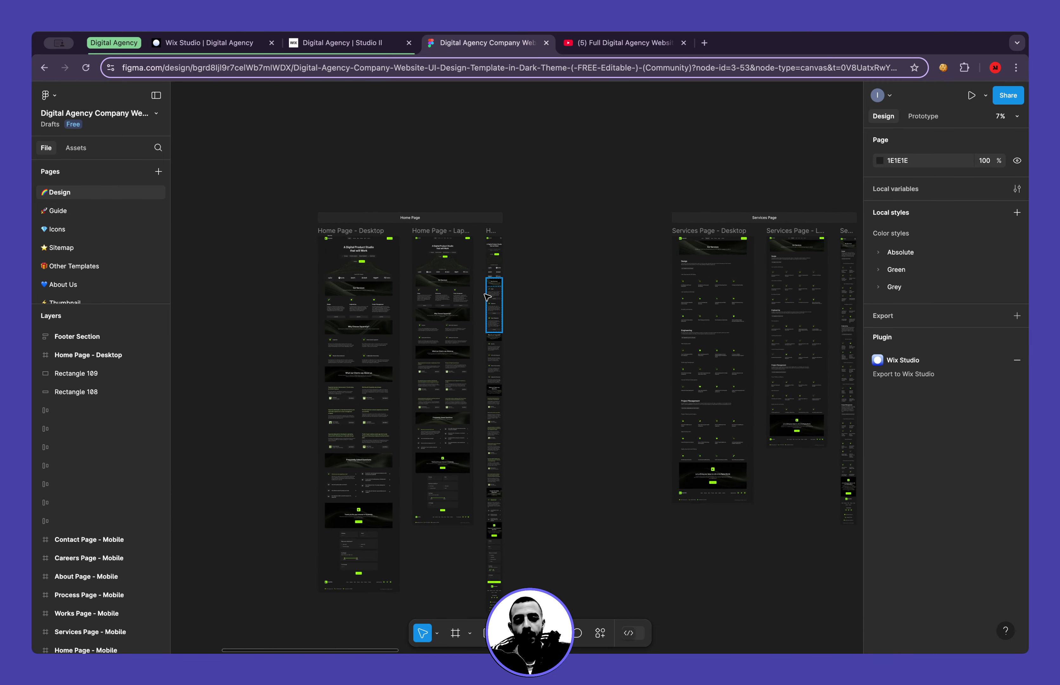
pyautogui.hscroll(10, 551, 307)
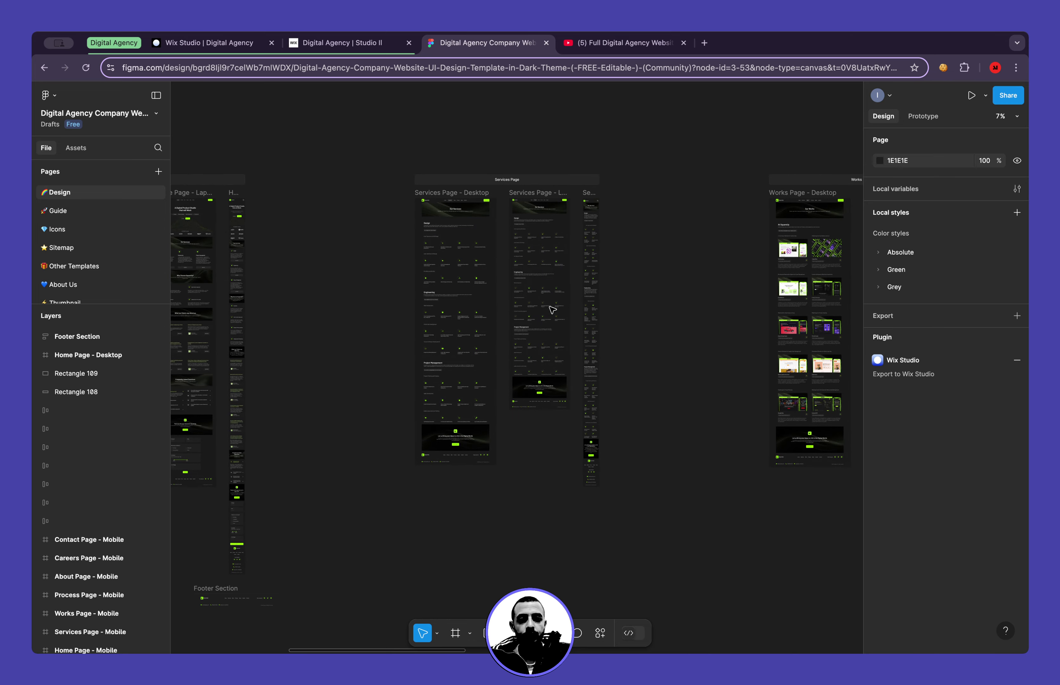
pyautogui.scroll(1, 552, 309)
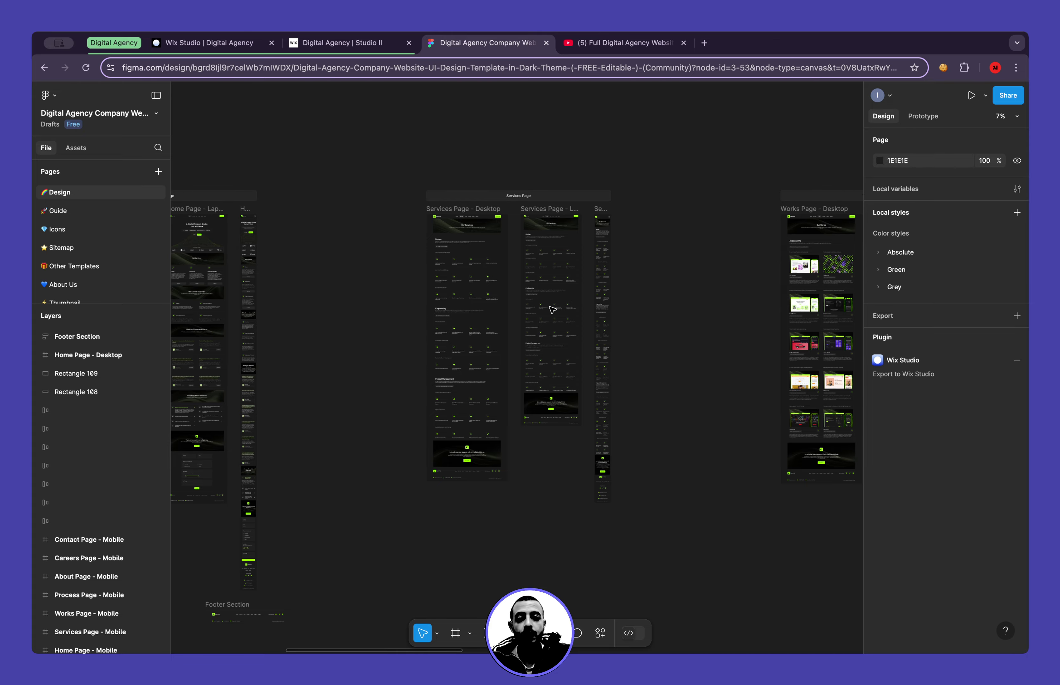
pyautogui.scroll(5, 552, 310)
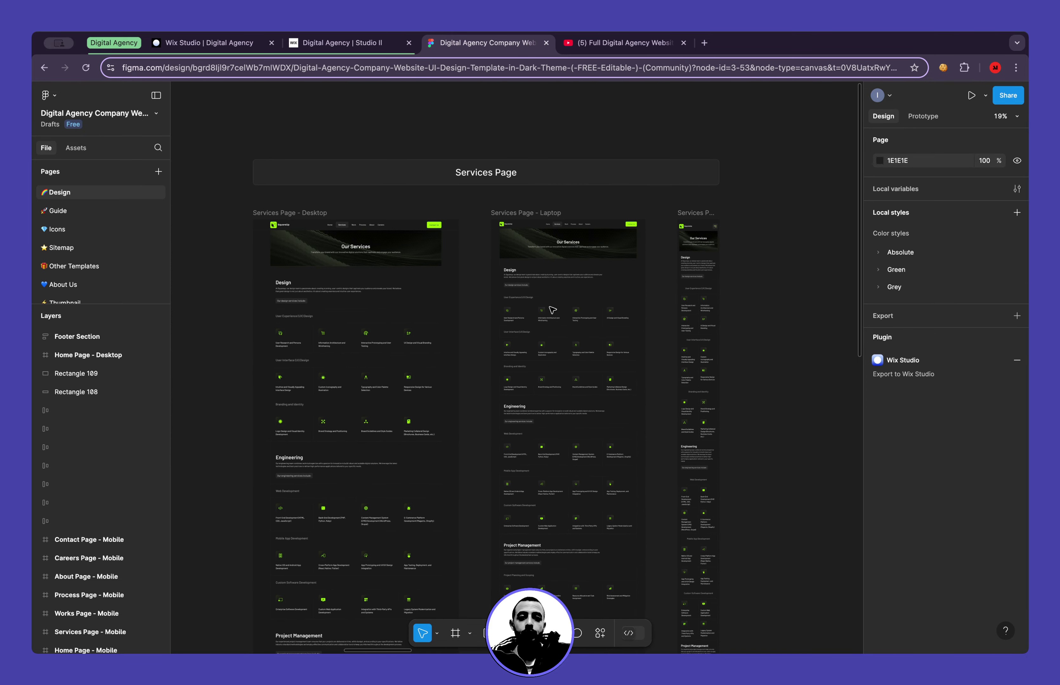
pyautogui.hscroll(10, 553, 309)
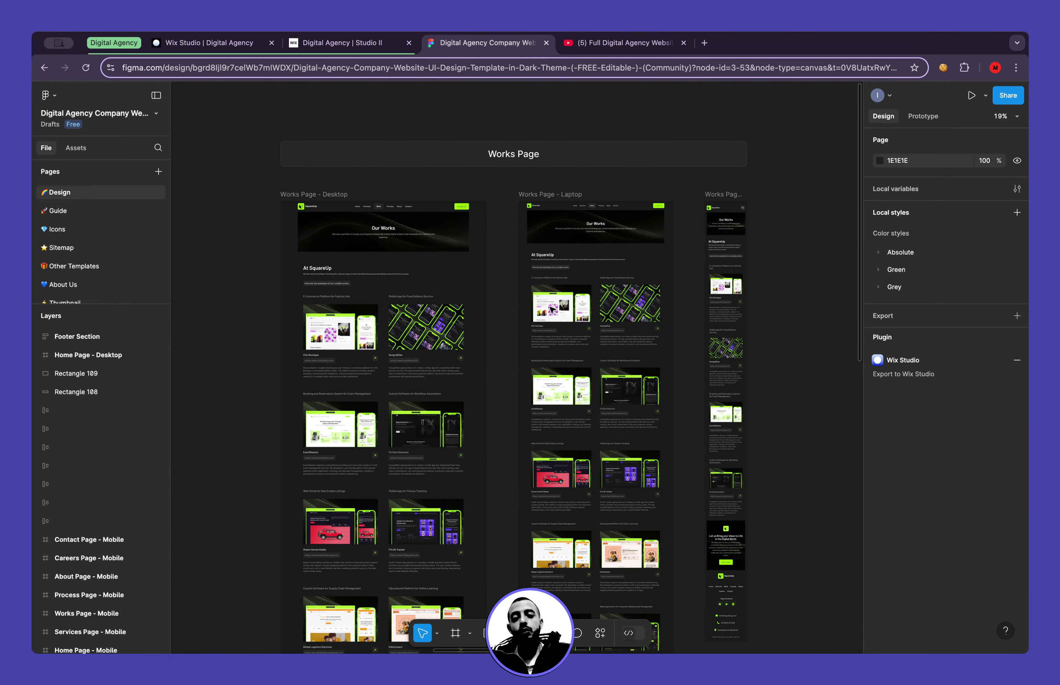
# Return to the Digital Agency | Studio II tab and scroll through the live homepage
pyautogui.click(343, 43)
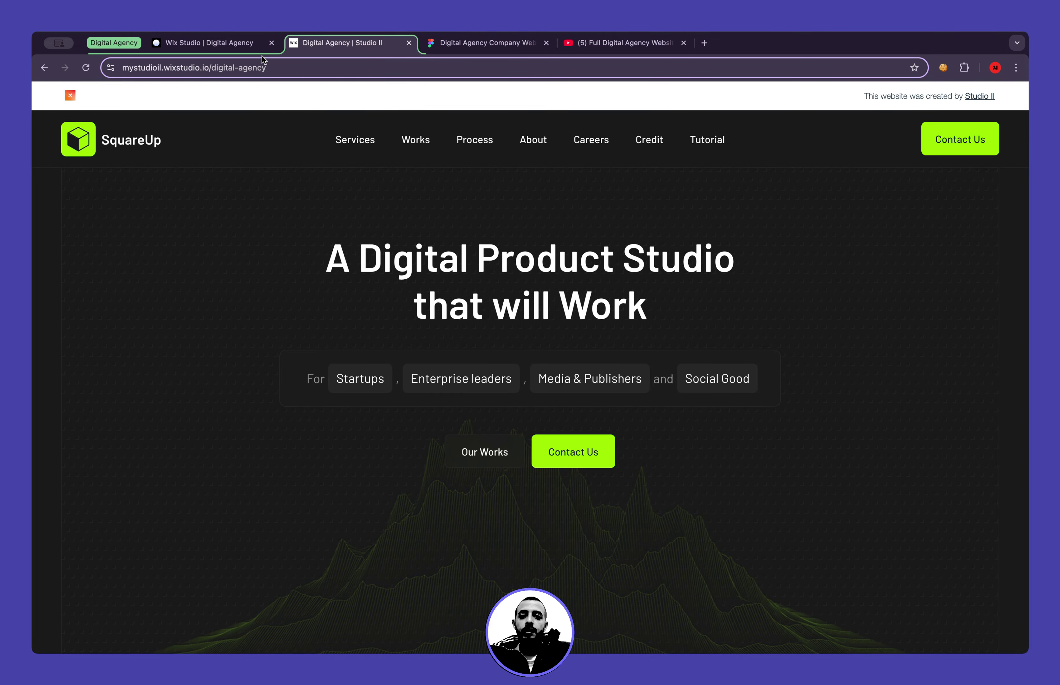
pyautogui.scroll(-1, 288, 192)
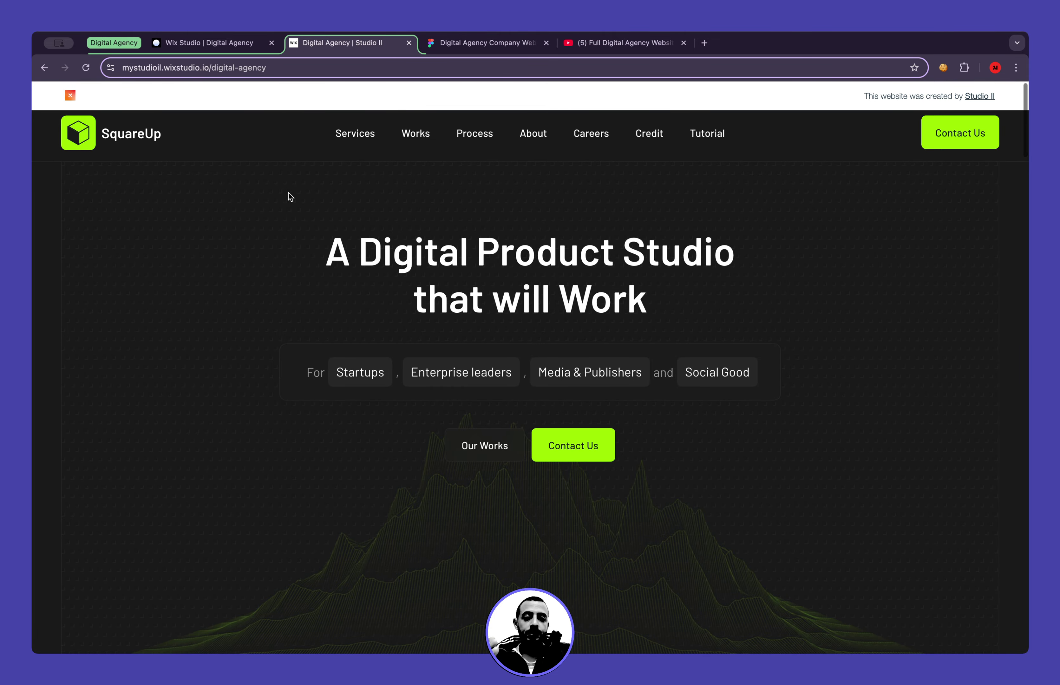
pyautogui.scroll(1, 301, 222)
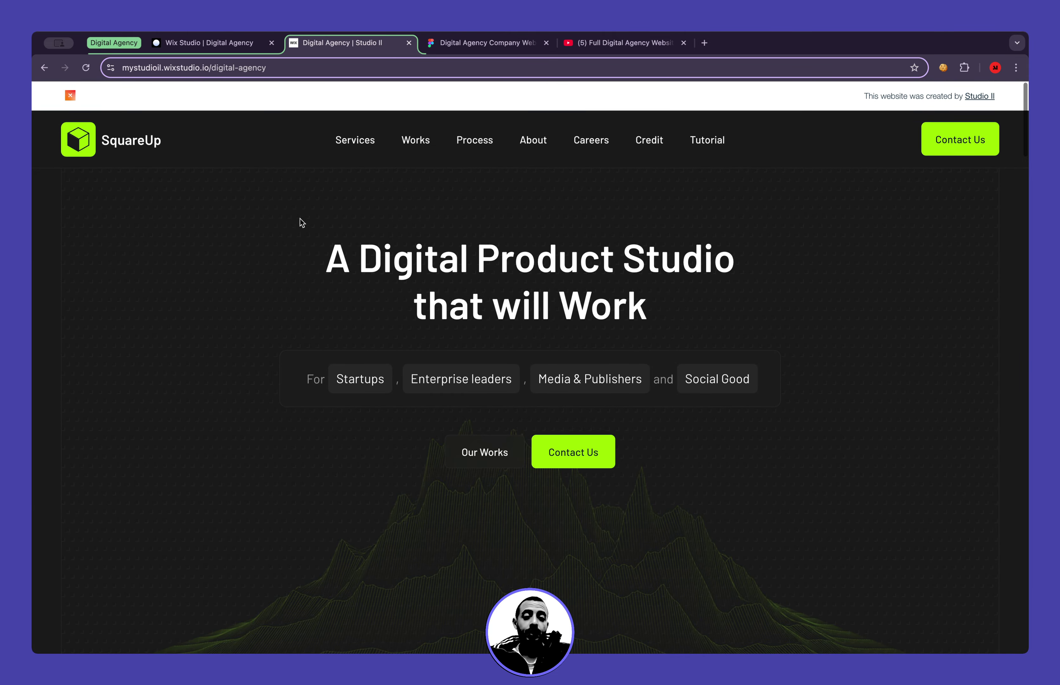
pyautogui.scroll(-5, 330, 277)
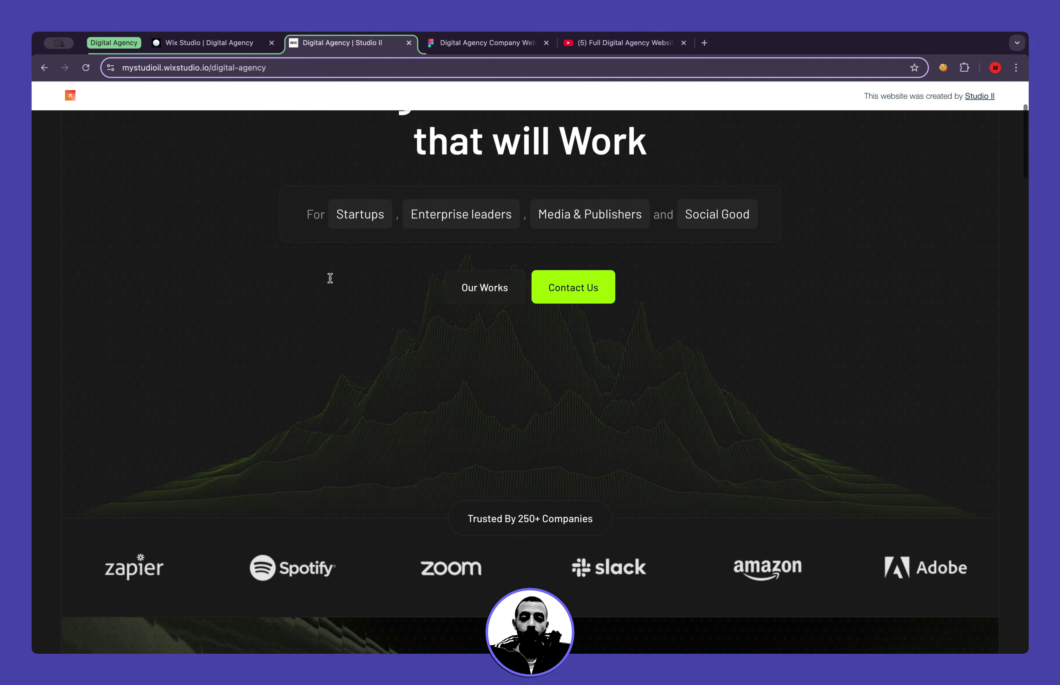
pyautogui.scroll(-10, 330, 279)
pyautogui.scroll(-20, 330, 280)
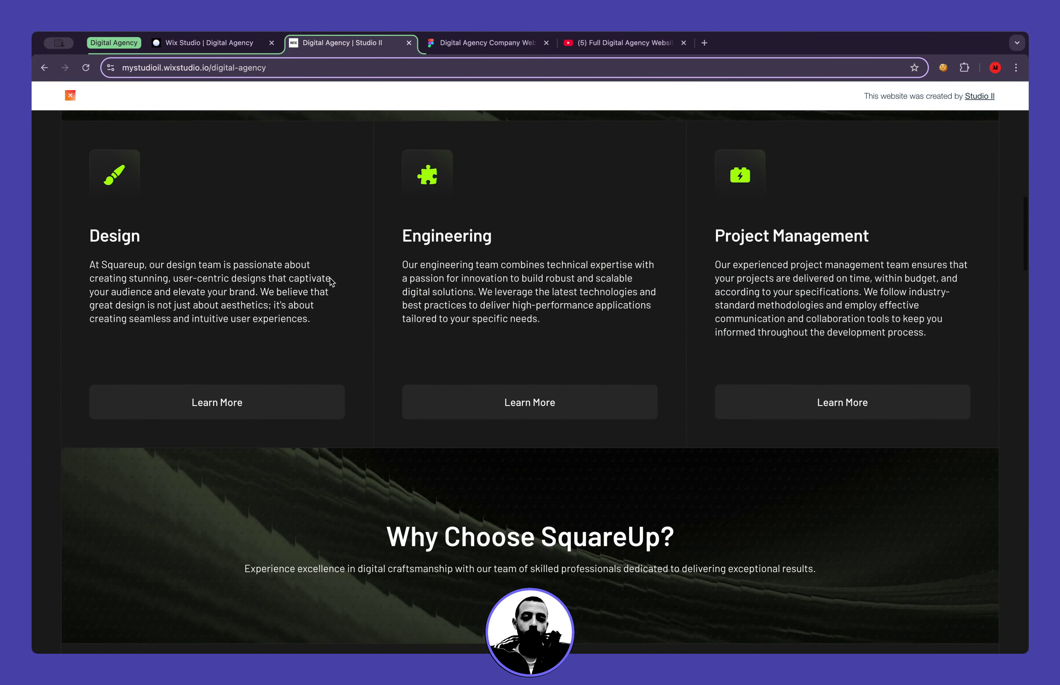
pyautogui.scroll(-20, 332, 282)
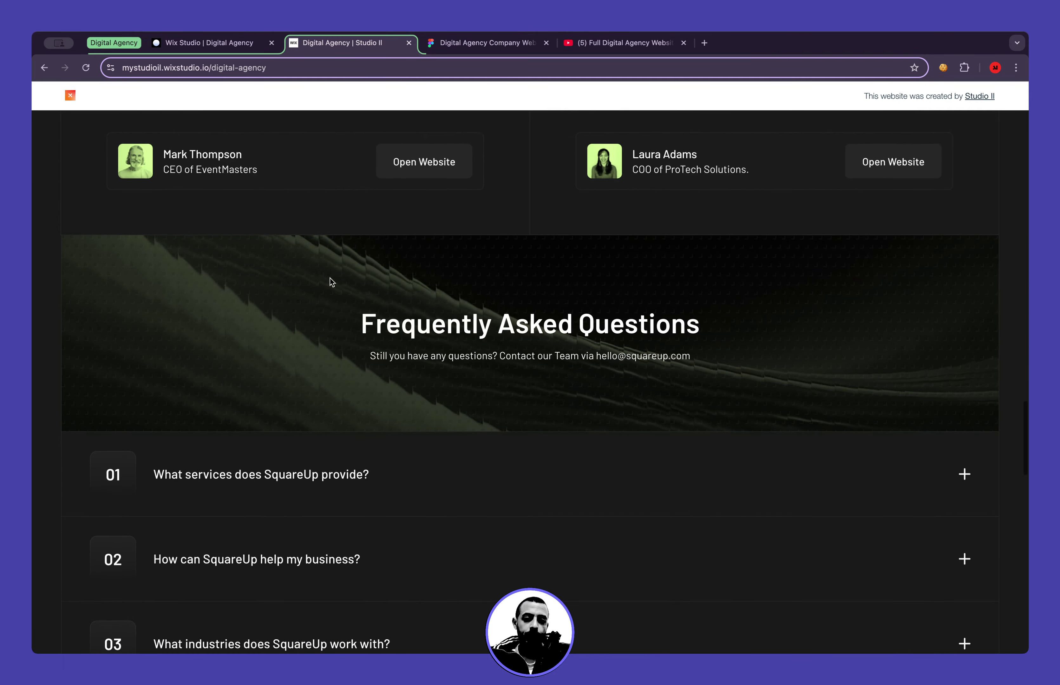
pyautogui.scroll(-7, 331, 280)
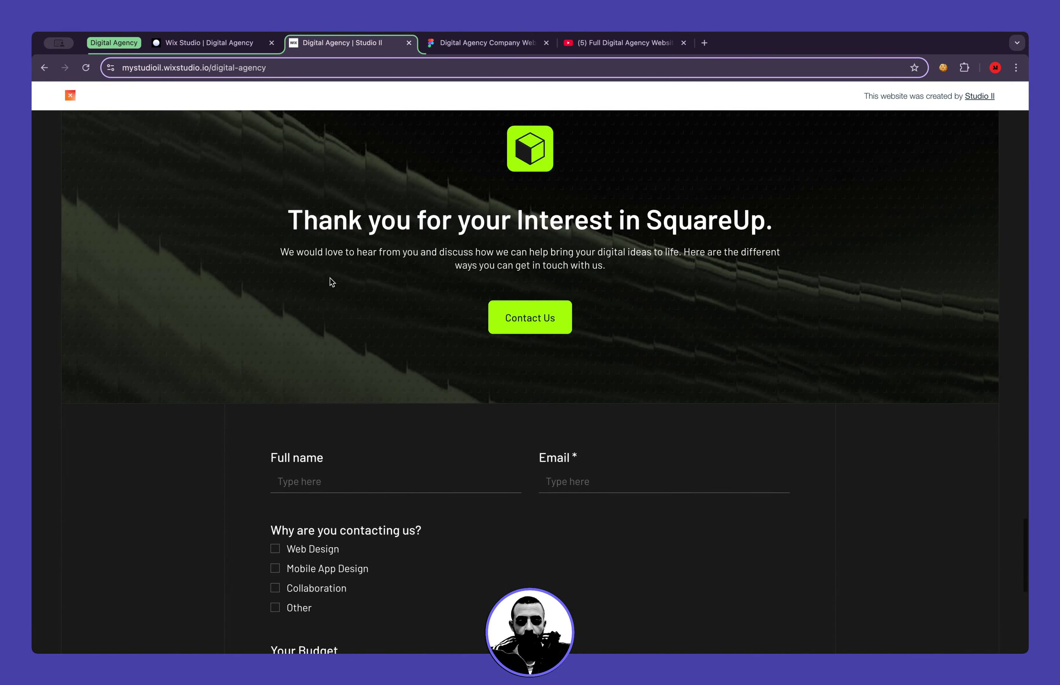
pyautogui.scroll(14, 330, 279)
# Expand FAQ items 02, 03 and 04 to read their answers
pyautogui.click(399, 287)
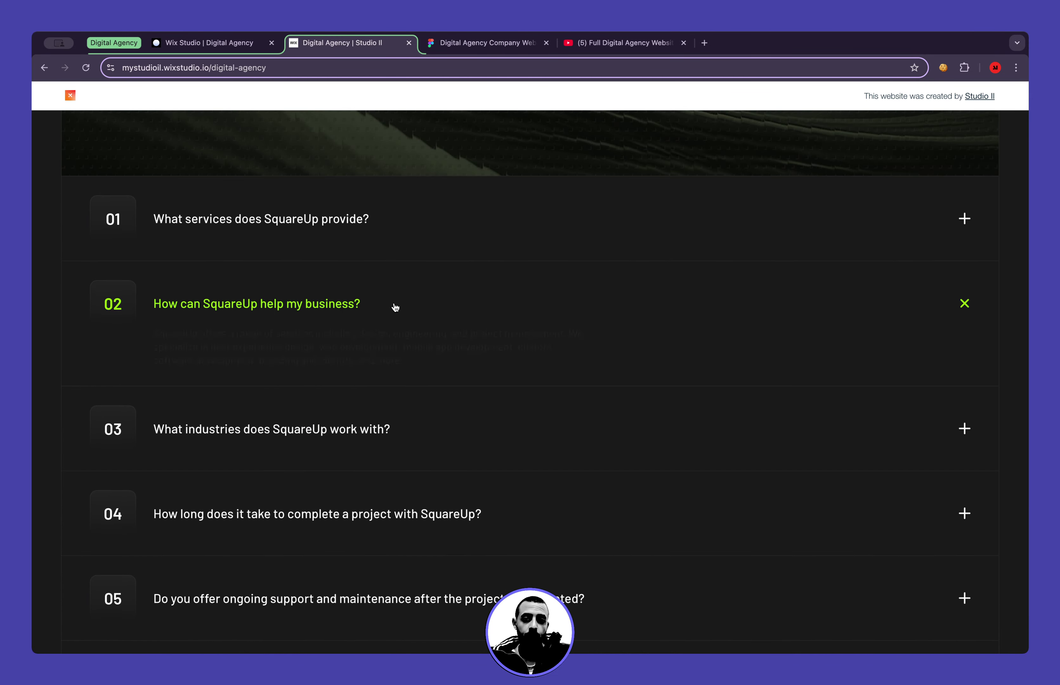
pyautogui.scroll(-2, 393, 307)
pyautogui.click(392, 314)
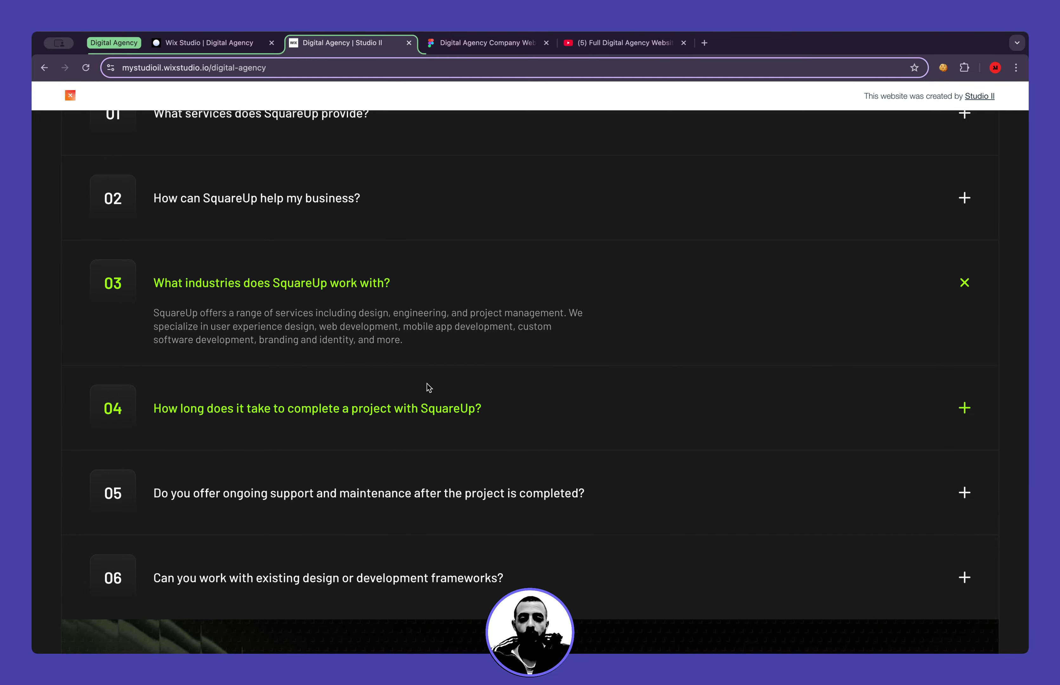
pyautogui.click(425, 415)
pyautogui.scroll(8, 425, 416)
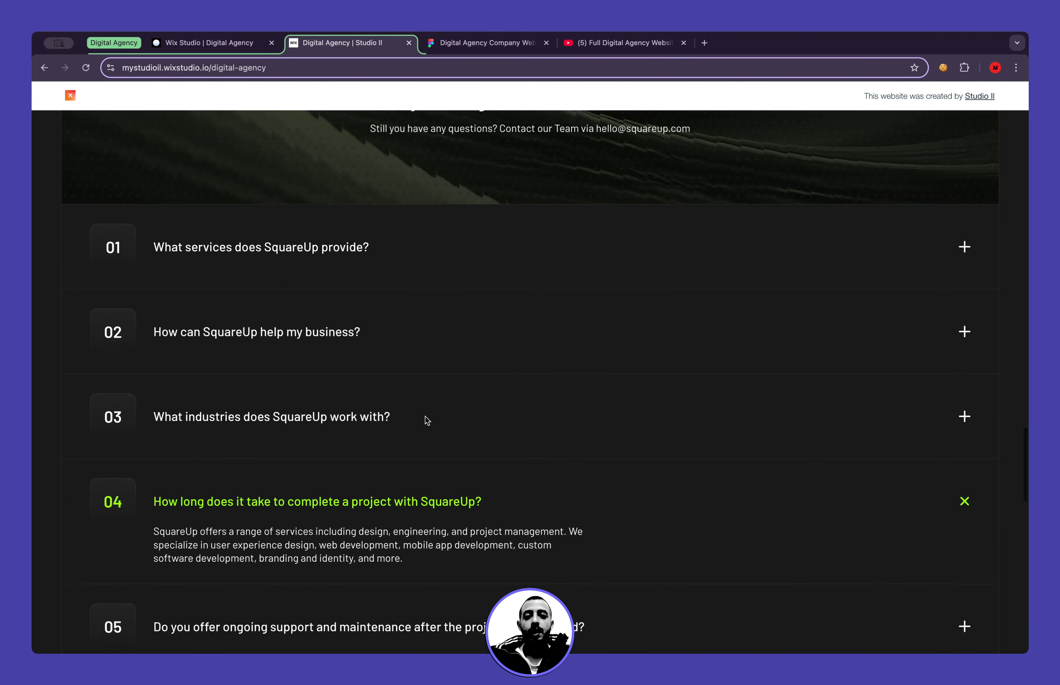
pyautogui.scroll(10, 425, 416)
# Scroll to the FAQ and expand rows 03, 02, 01, then 'How can SquareUp help my business?'
pyautogui.scroll(5, 301, 319)
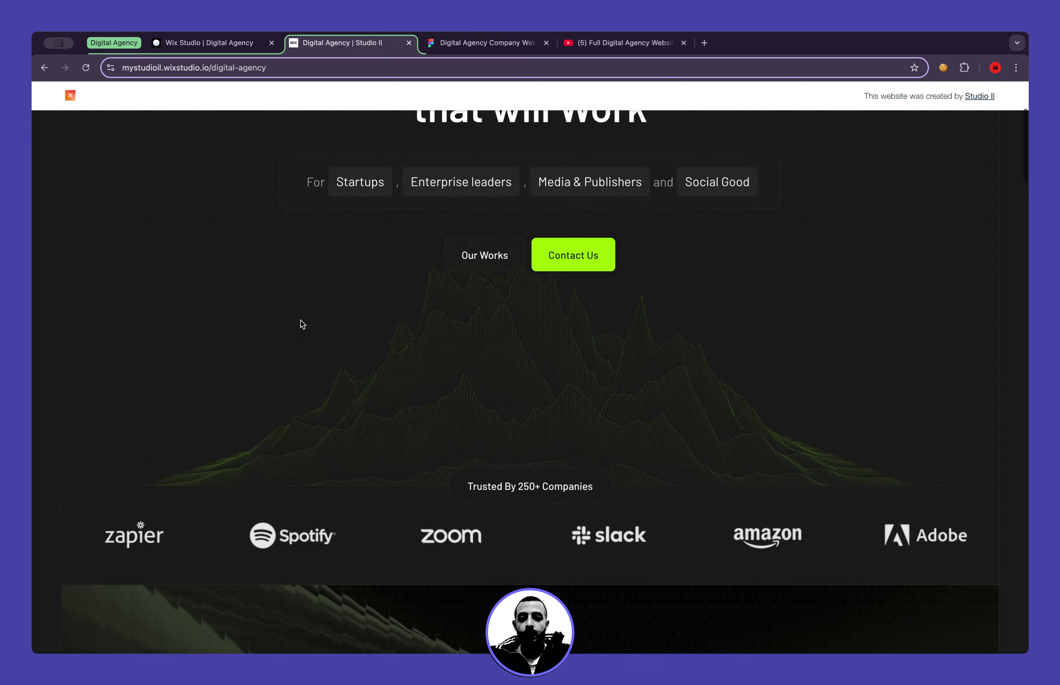
pyautogui.scroll(3, 211, 315)
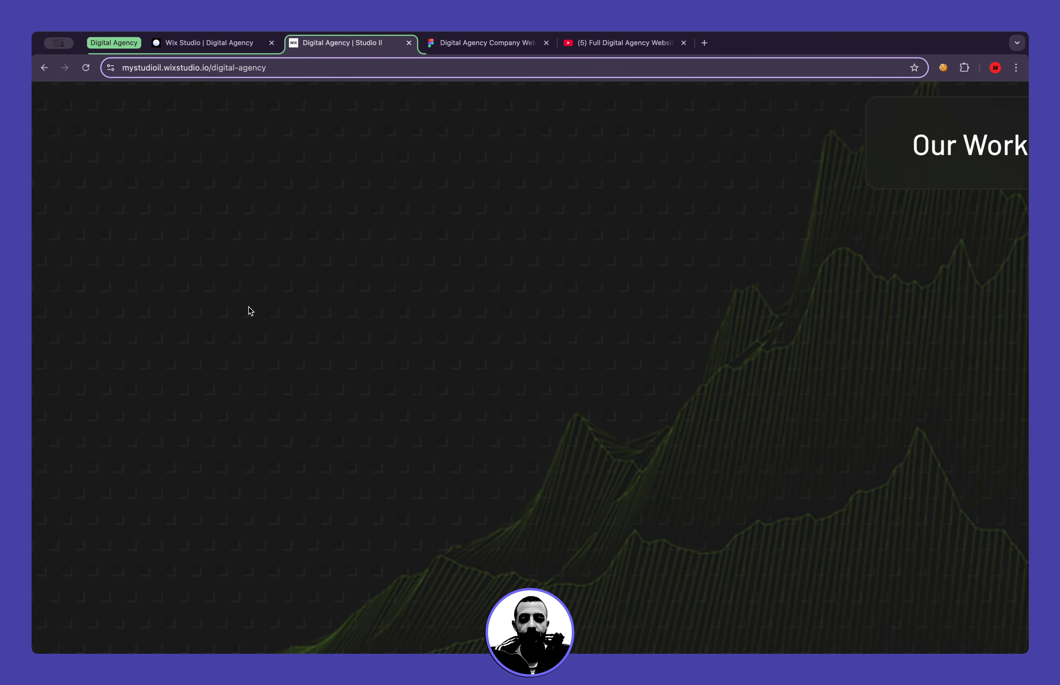
pyautogui.scroll(5, 248, 307)
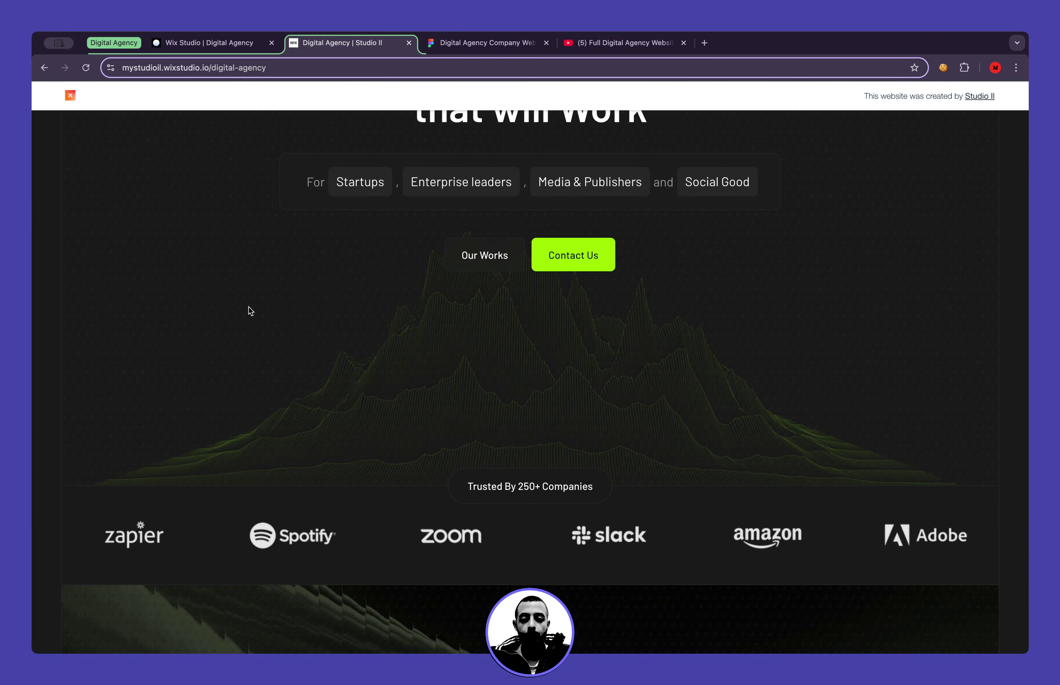
pyautogui.scroll(-15, 249, 308)
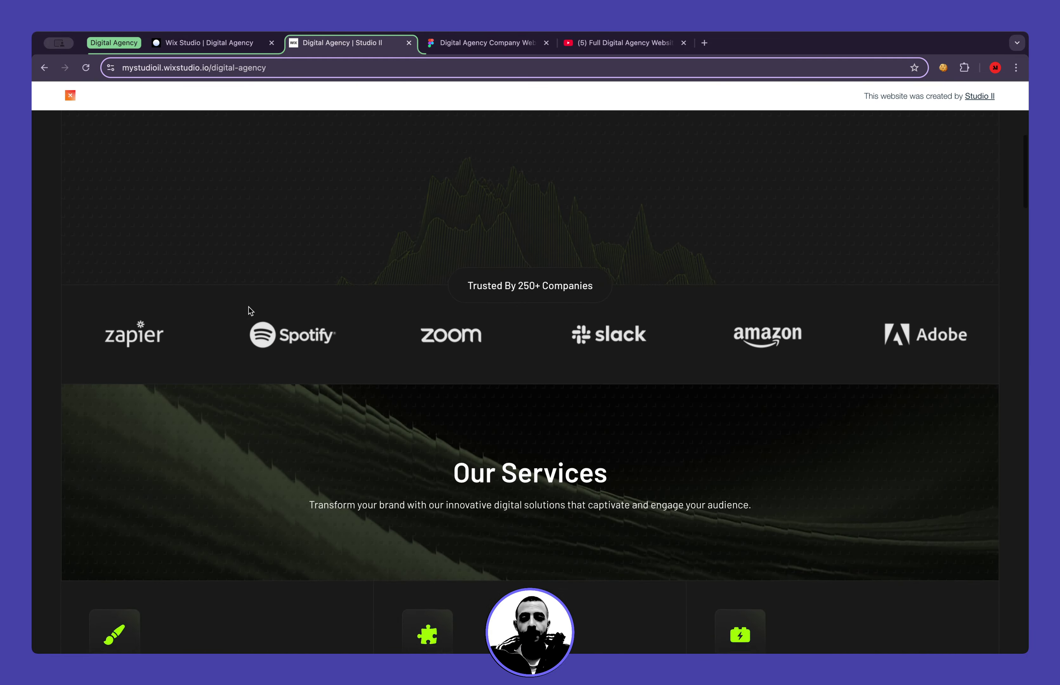
pyautogui.scroll(-10, 249, 308)
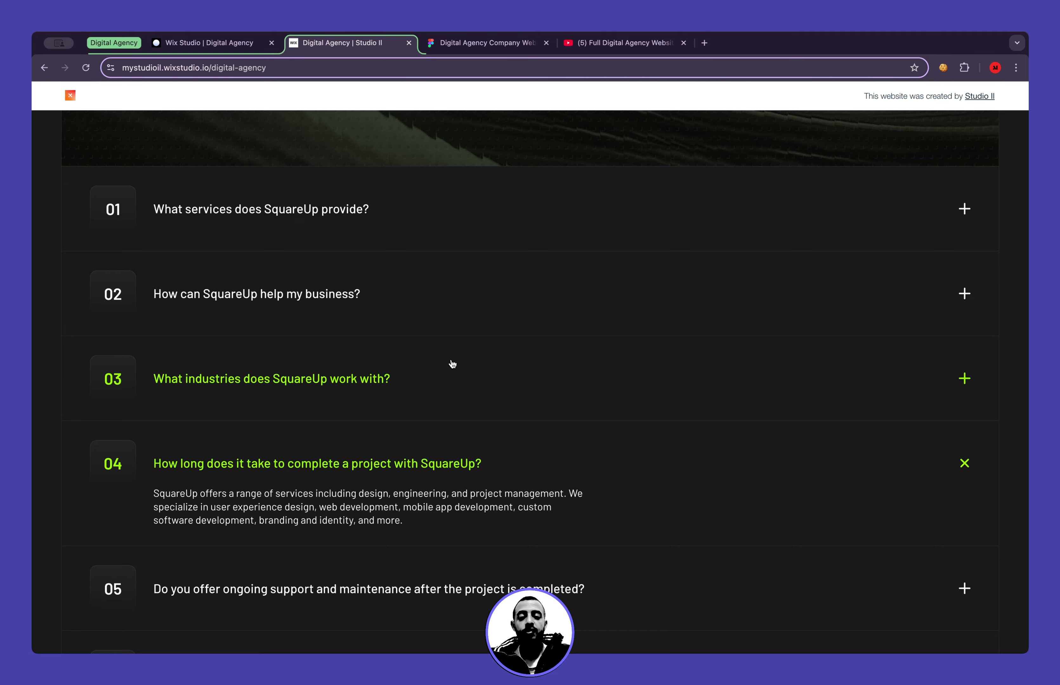
pyautogui.scroll(5, 492, 490)
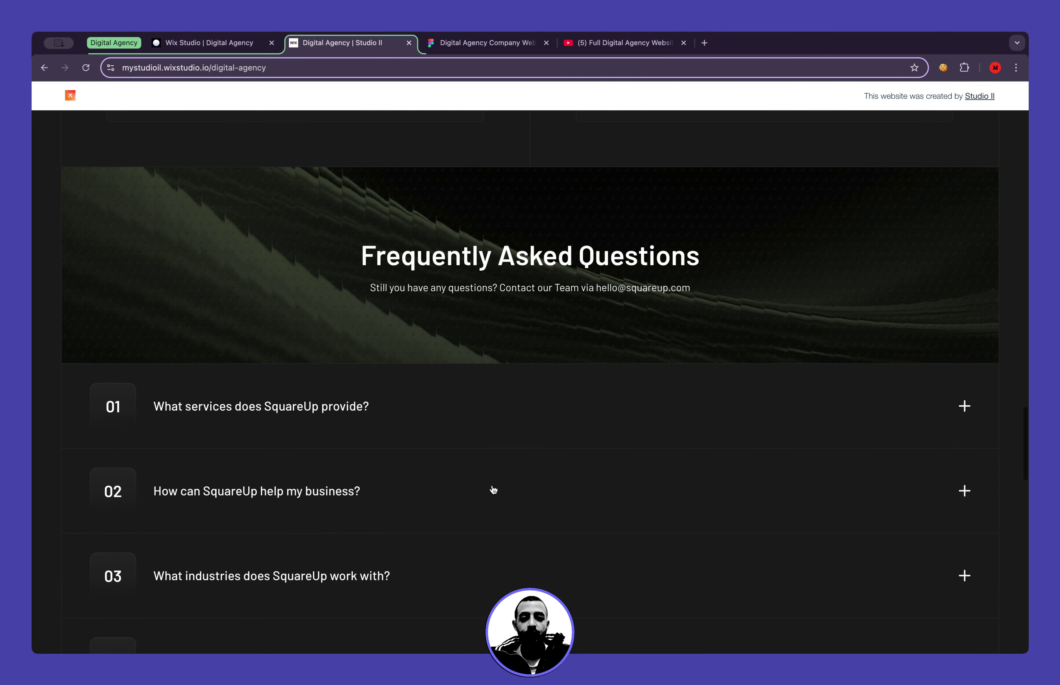
pyautogui.scroll(-4, 494, 490)
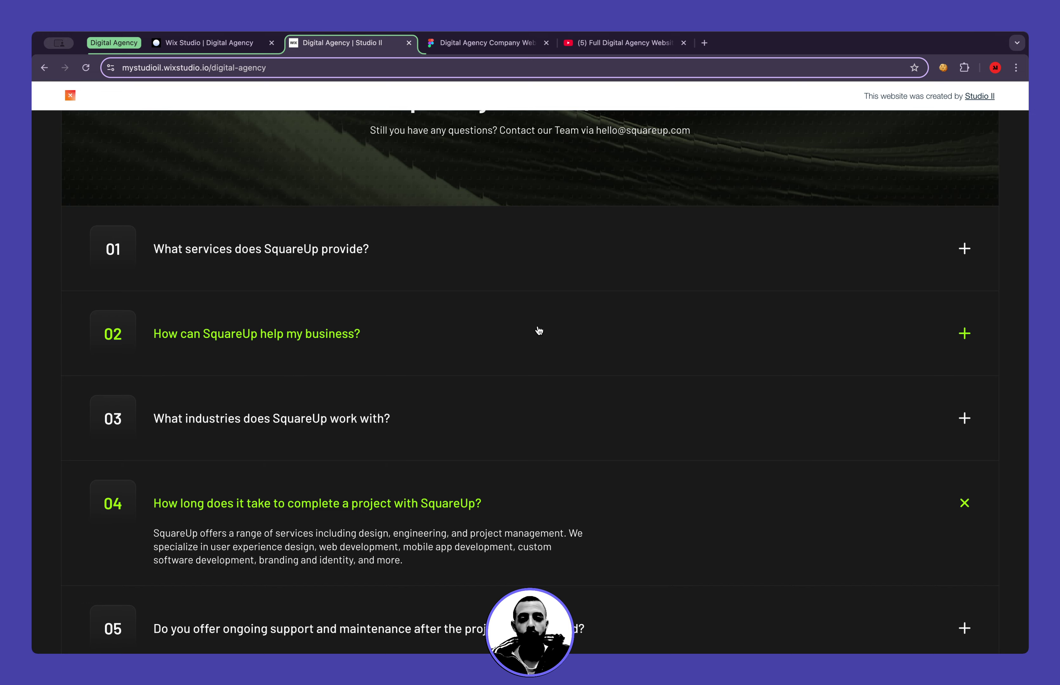
pyautogui.scroll(-2, 605, 471)
pyautogui.click(587, 379)
pyautogui.click(585, 279)
pyautogui.click(587, 197)
pyautogui.click(578, 319)
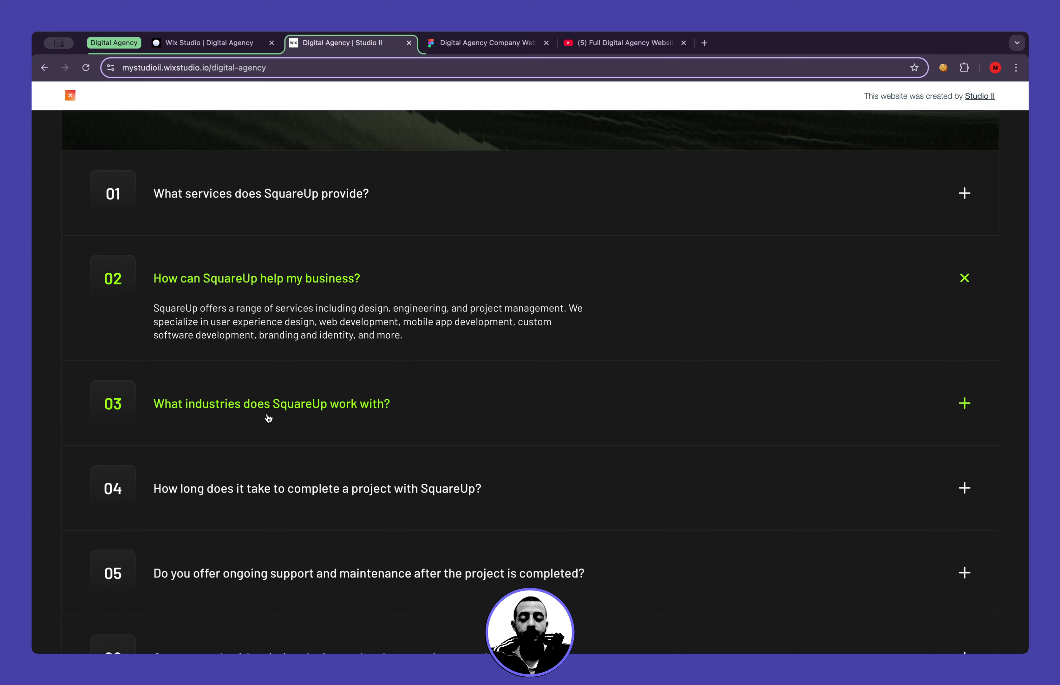
# Scroll down to the contact form asking for name, email, reason, budget and message
pyautogui.scroll(-7, 316, 432)
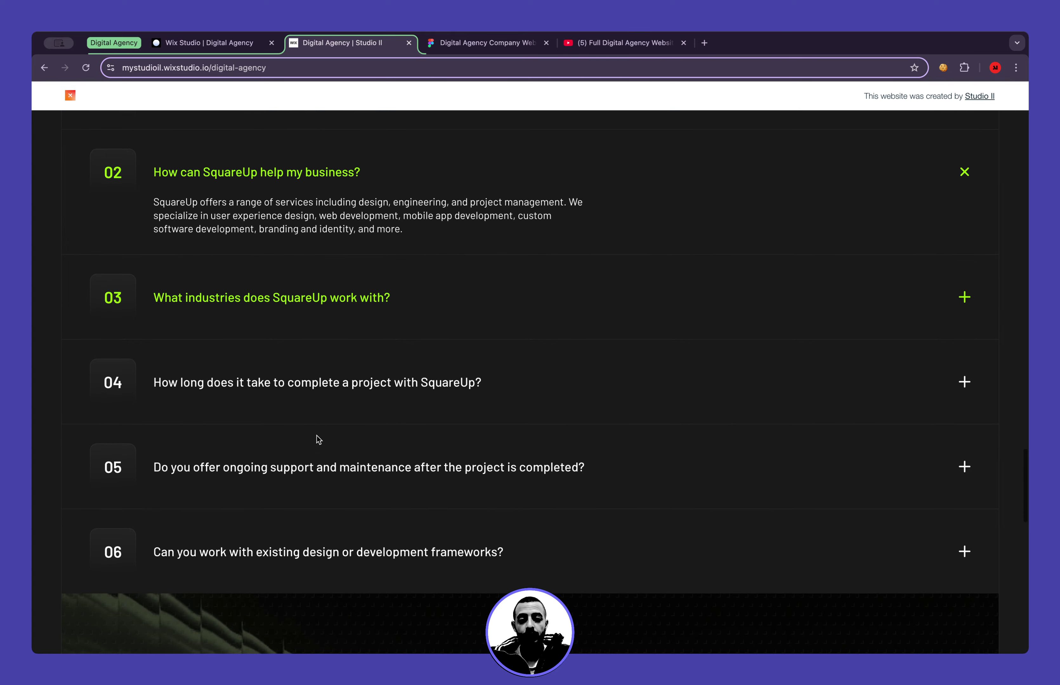
pyautogui.scroll(-5, 316, 428)
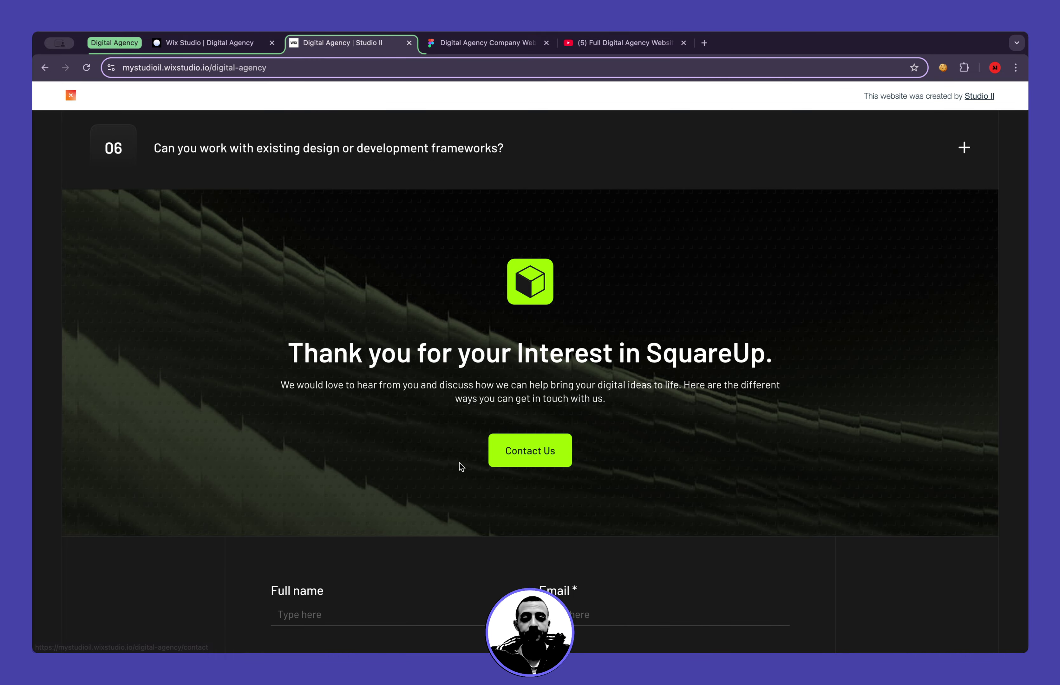
pyautogui.scroll(-10, 461, 463)
pyautogui.scroll(-3, 461, 467)
pyautogui.scroll(4, 461, 467)
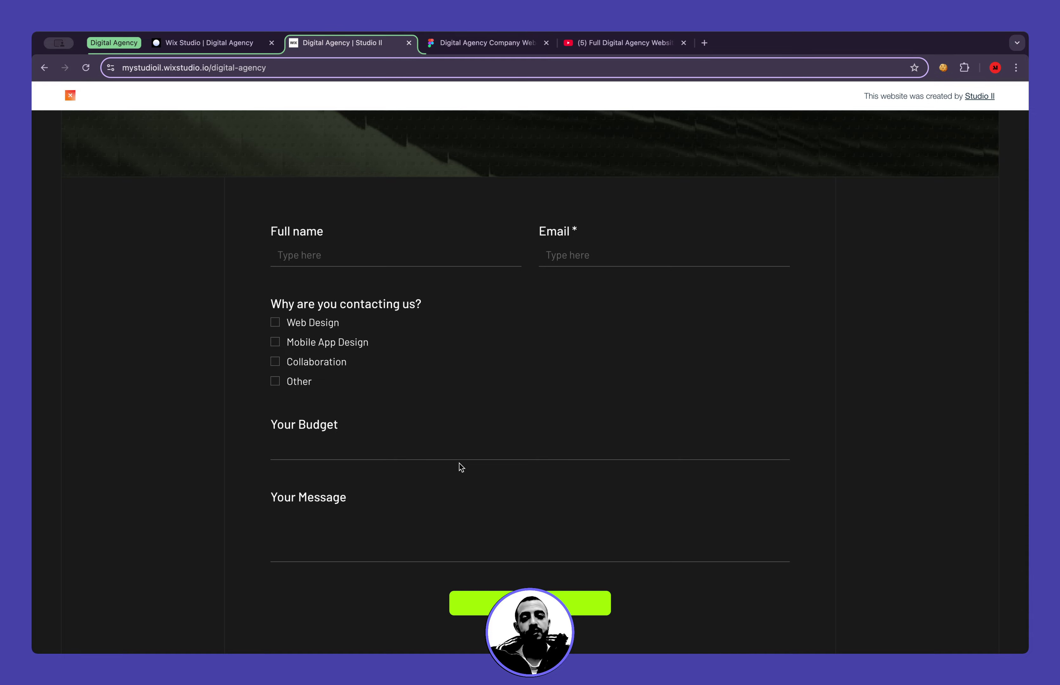
pyautogui.click(485, 43)
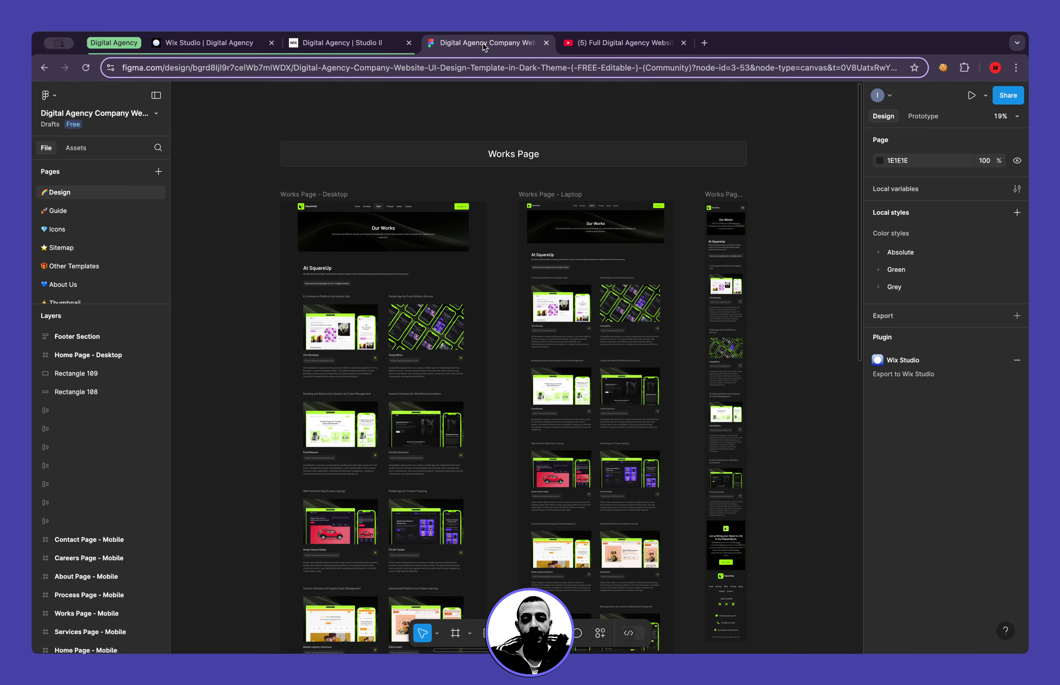
pyautogui.scroll(-10, 480, 335)
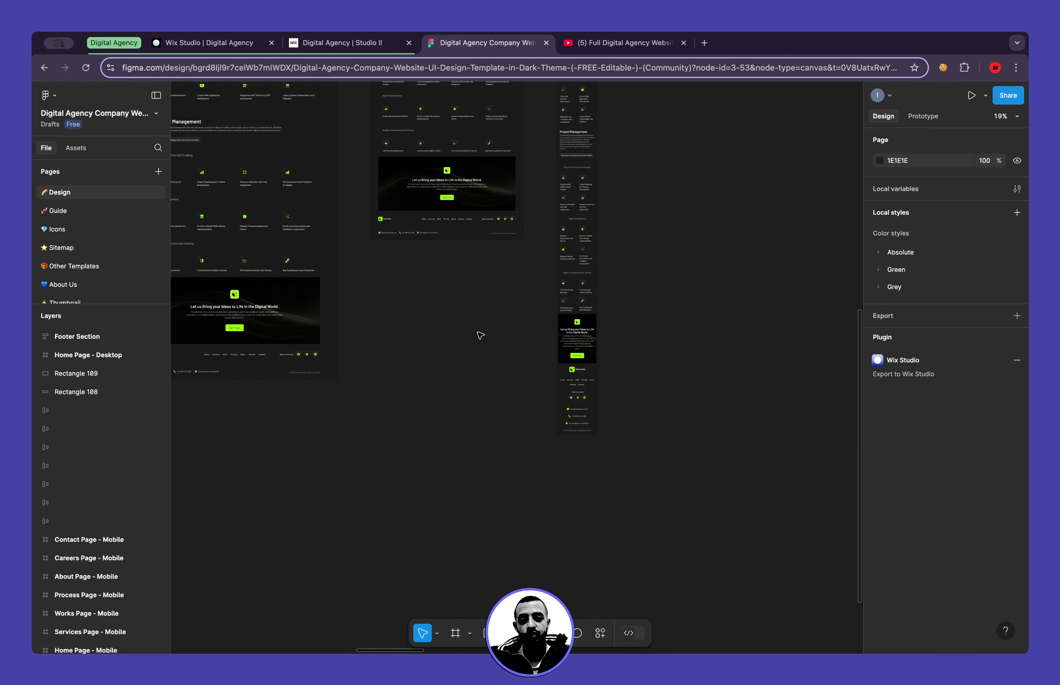
pyautogui.scroll(5, 445, 321)
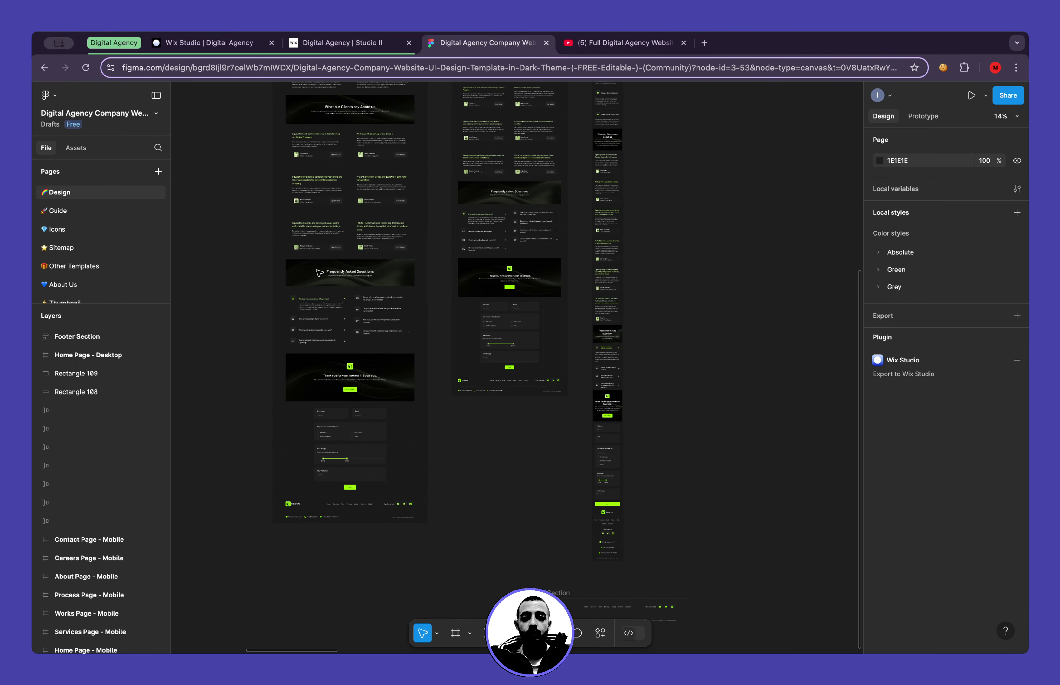
pyautogui.scroll(10, 535, 319)
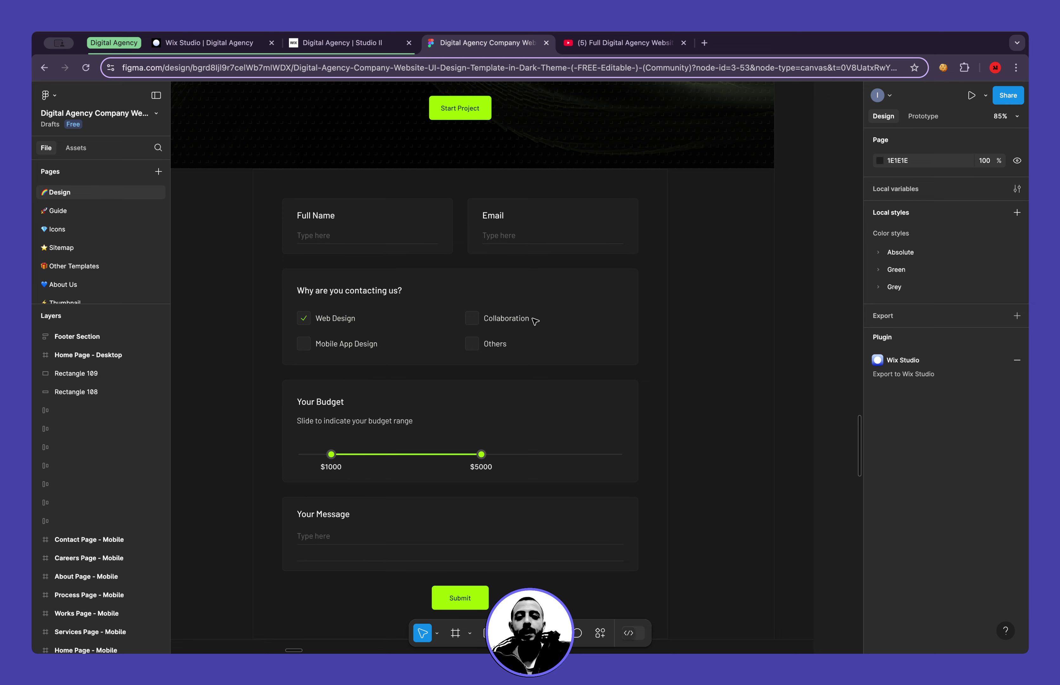
pyautogui.click(365, 46)
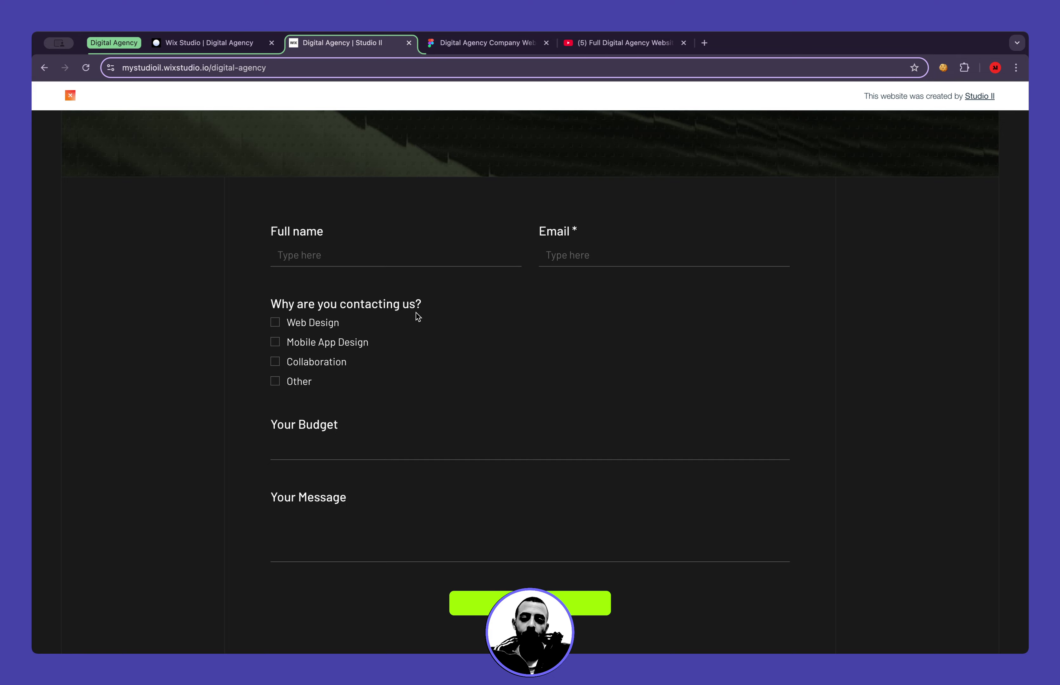
# Scroll to the footer and back to the hero, then go to the Contact Us page
pyautogui.scroll(-5, 498, 468)
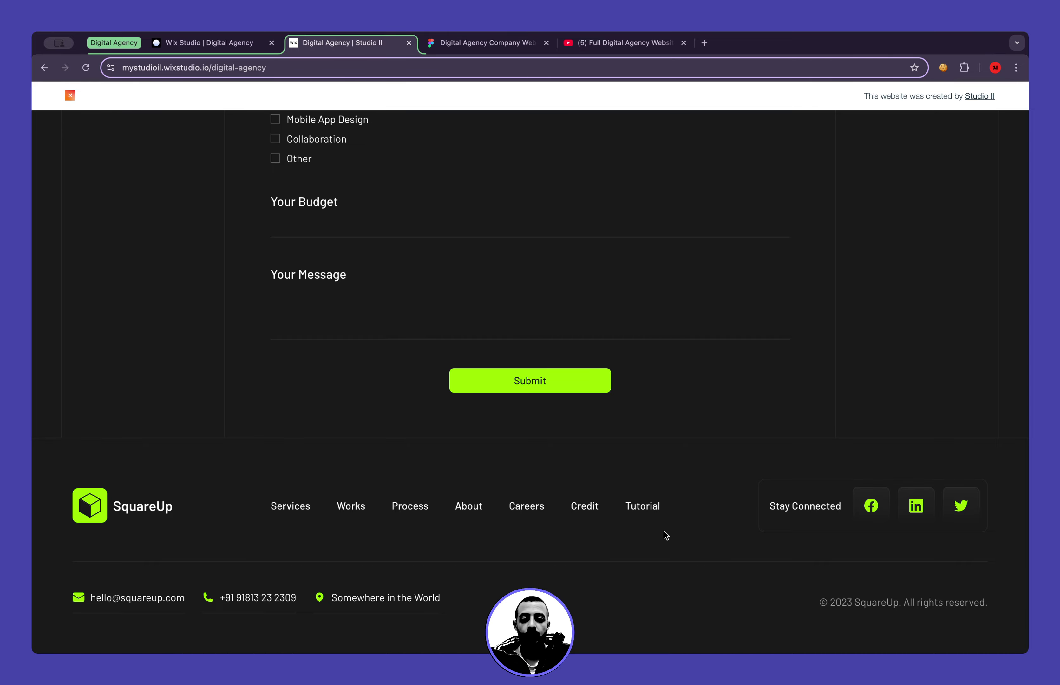
pyautogui.scroll(10, 665, 532)
pyautogui.scroll(15, 665, 531)
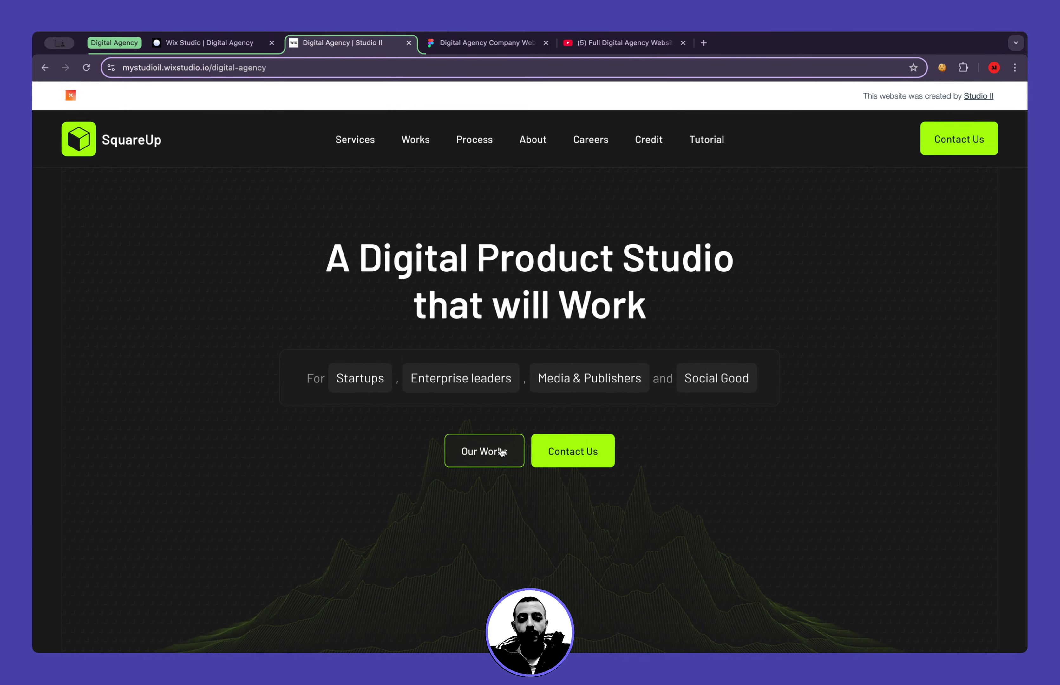
pyautogui.scroll(-2, 449, 436)
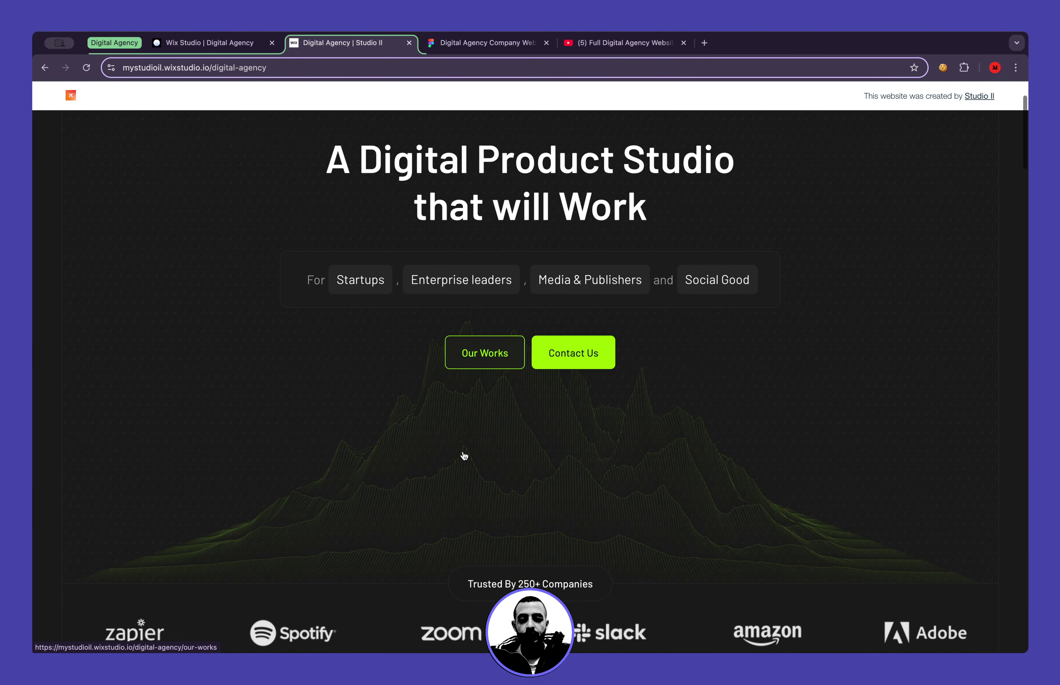
pyautogui.click(588, 357)
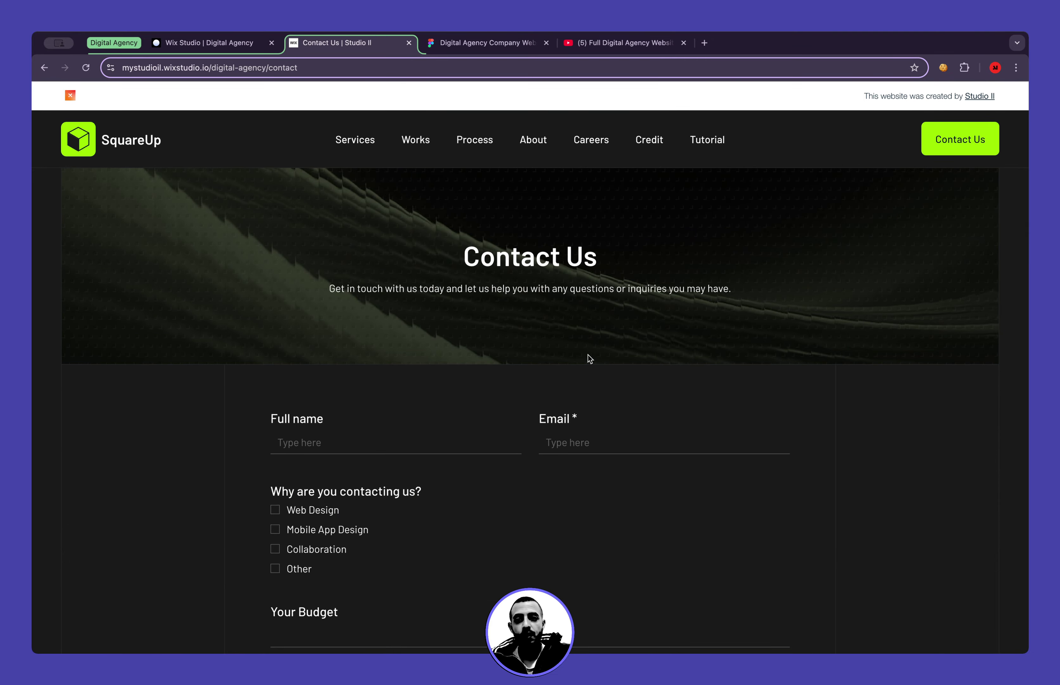
# Switch to the Figma file and review the Contact page frame
pyautogui.click(486, 43)
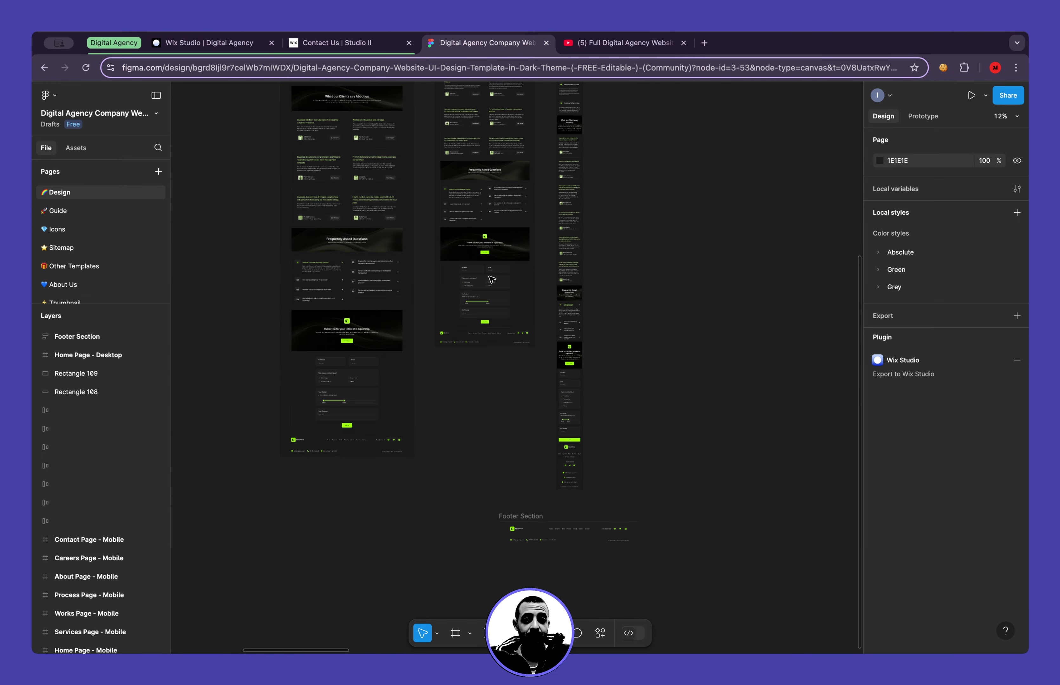
pyautogui.scroll(5, 492, 280)
pyautogui.hscroll(15, 492, 280)
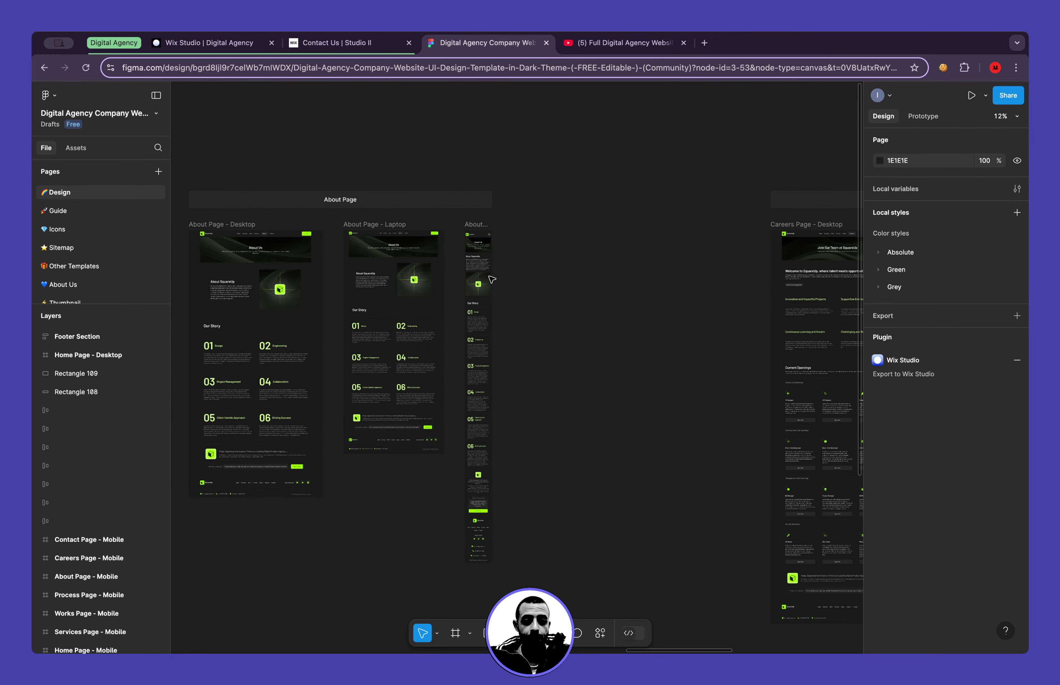
pyautogui.hscroll(10, 491, 280)
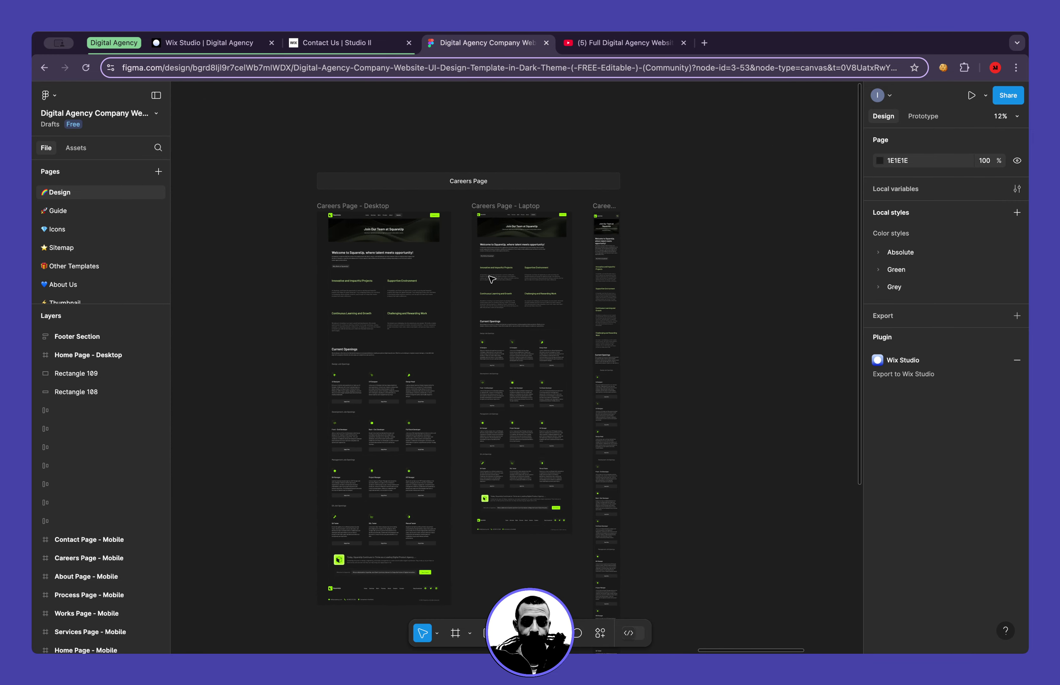
pyautogui.hscroll(10, 491, 279)
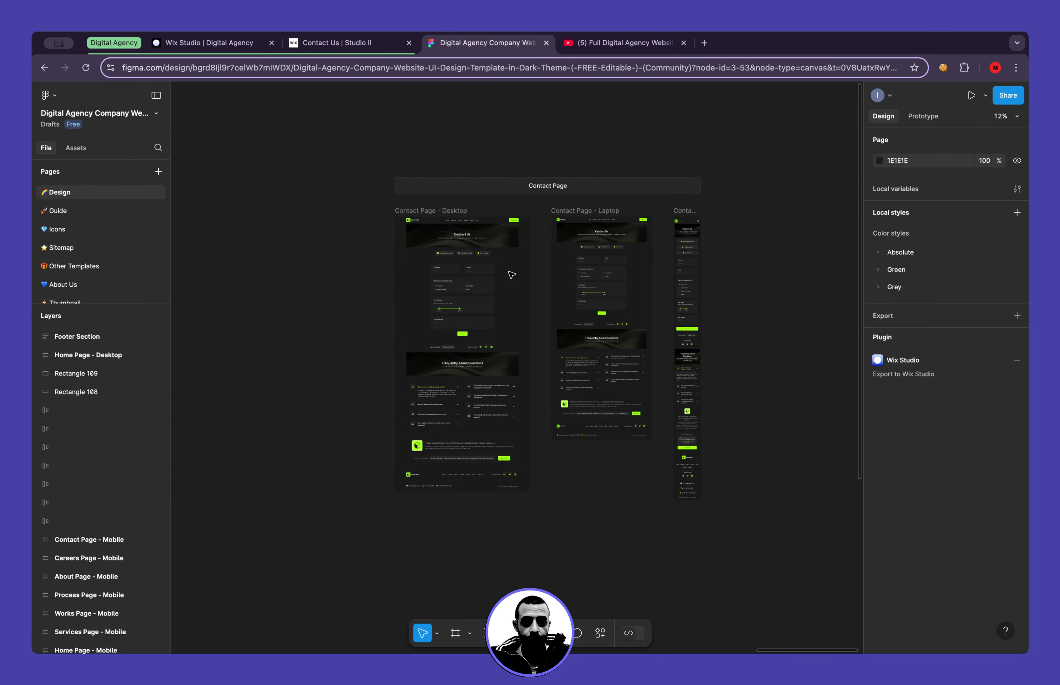
pyautogui.scroll(5, 491, 279)
pyautogui.scroll(4, 511, 275)
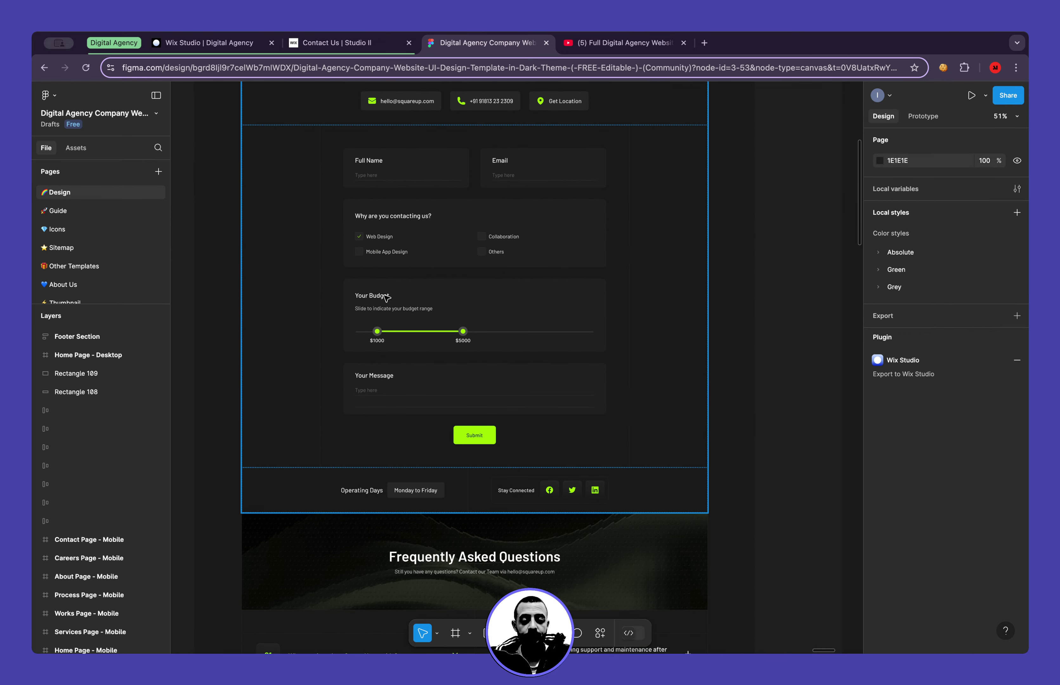
pyautogui.scroll(3, 386, 298)
pyautogui.scroll(-4, 390, 334)
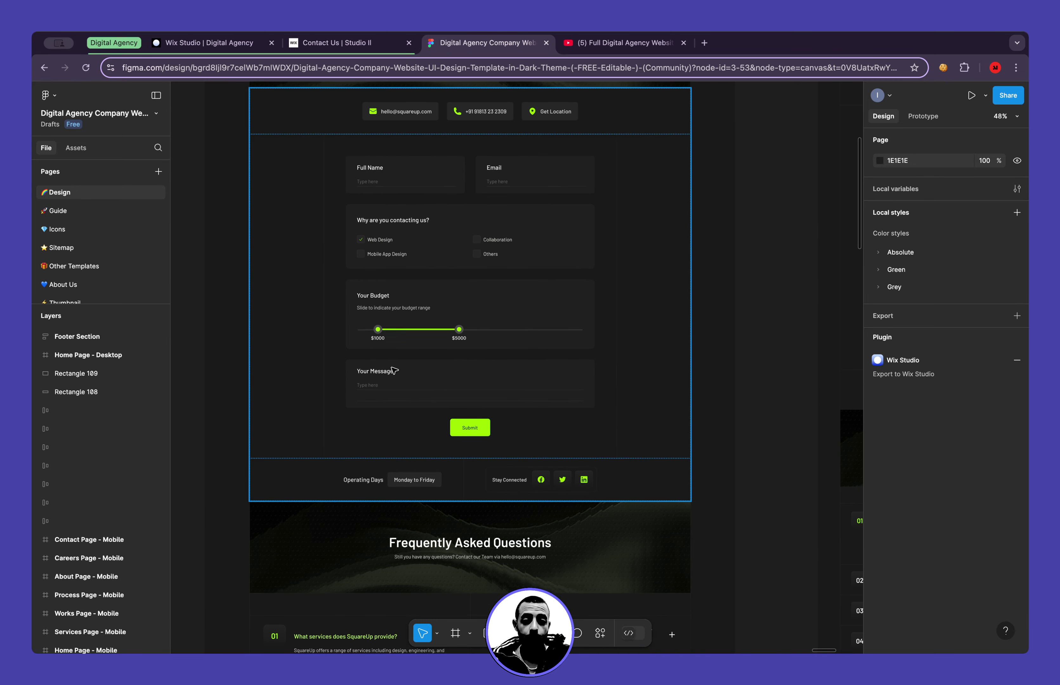
pyautogui.scroll(-5, 415, 443)
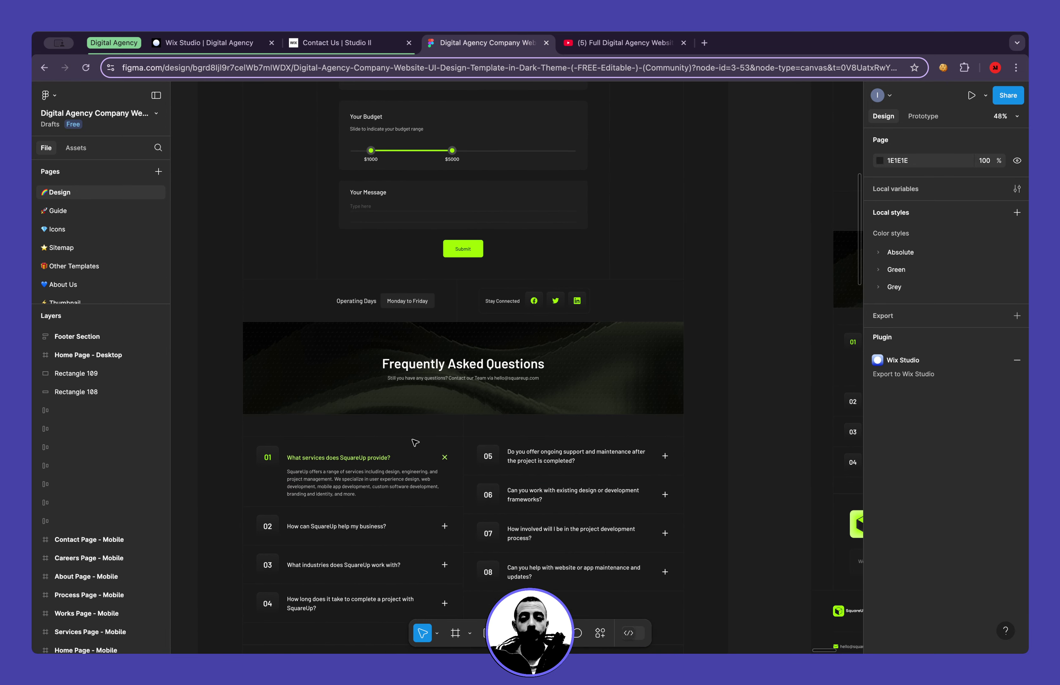
pyautogui.scroll(-3, 415, 442)
pyautogui.scroll(3, 414, 442)
pyautogui.scroll(-3, 415, 442)
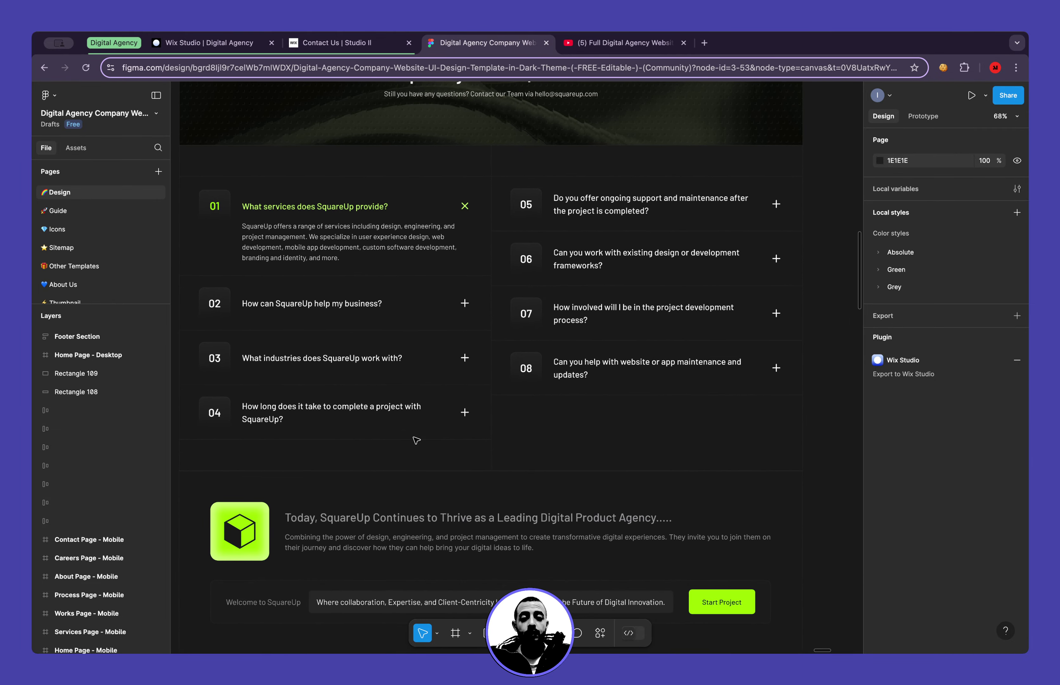
pyautogui.scroll(-5, 416, 440)
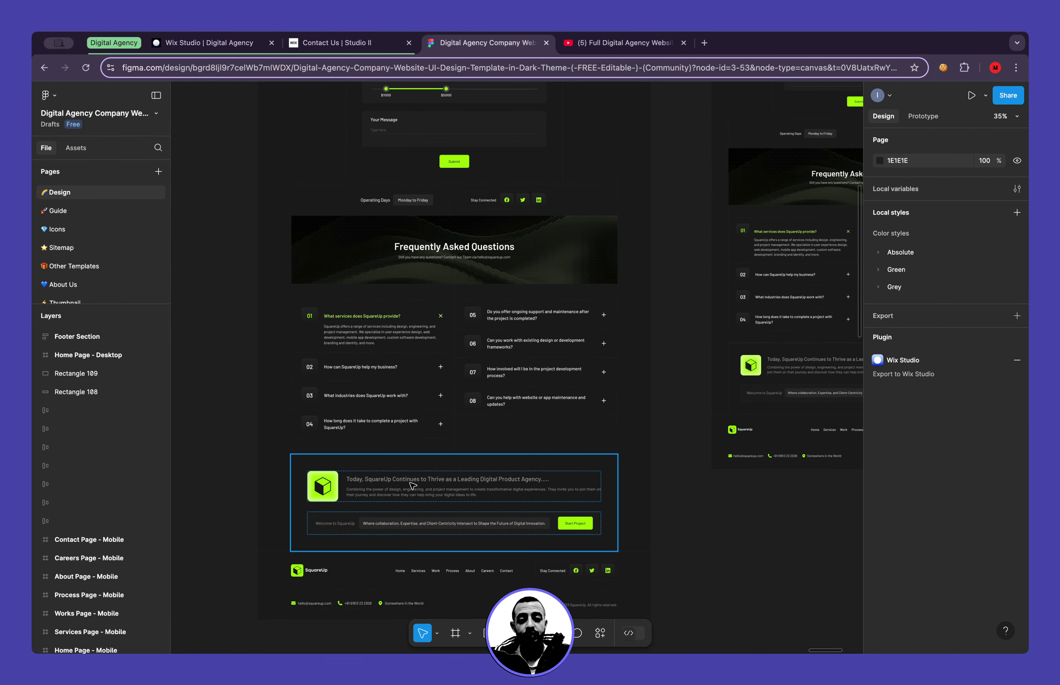
pyautogui.scroll(6, 409, 501)
pyautogui.scroll(-8, 437, 541)
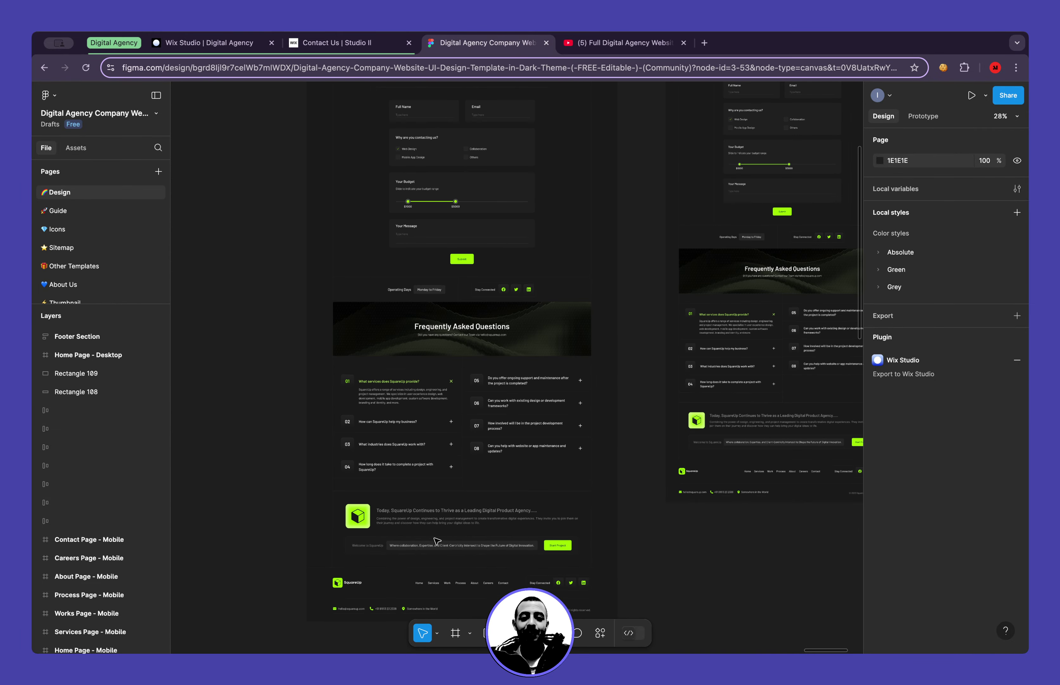
# Check the published Contact page and editor, then review the Figma FAQ and footer sections
pyautogui.click(348, 45)
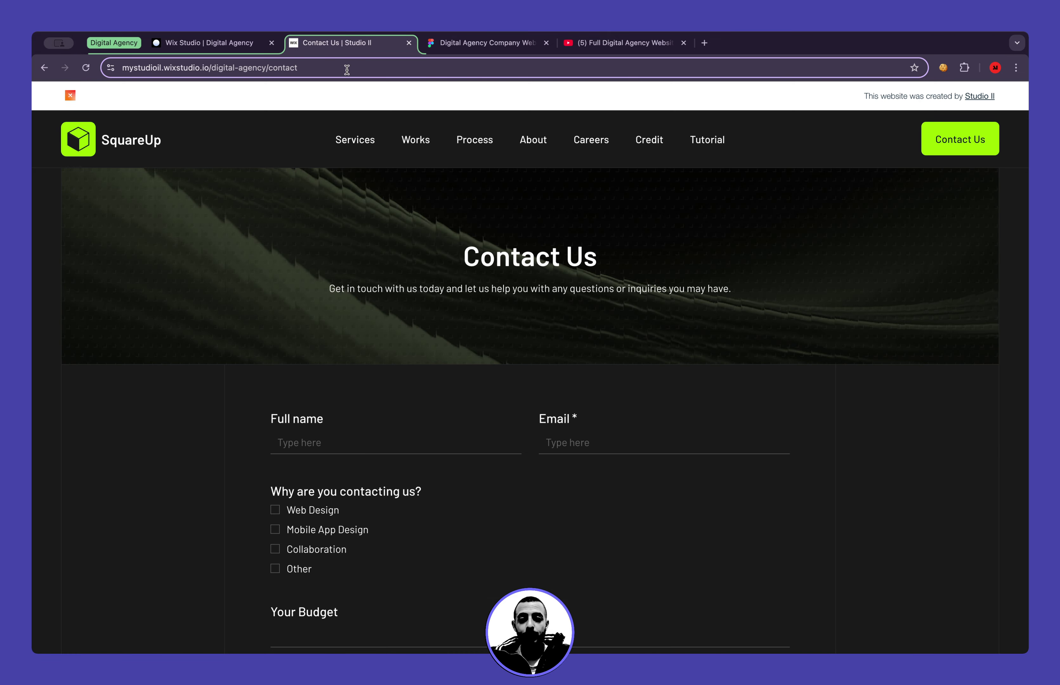
pyautogui.click(262, 47)
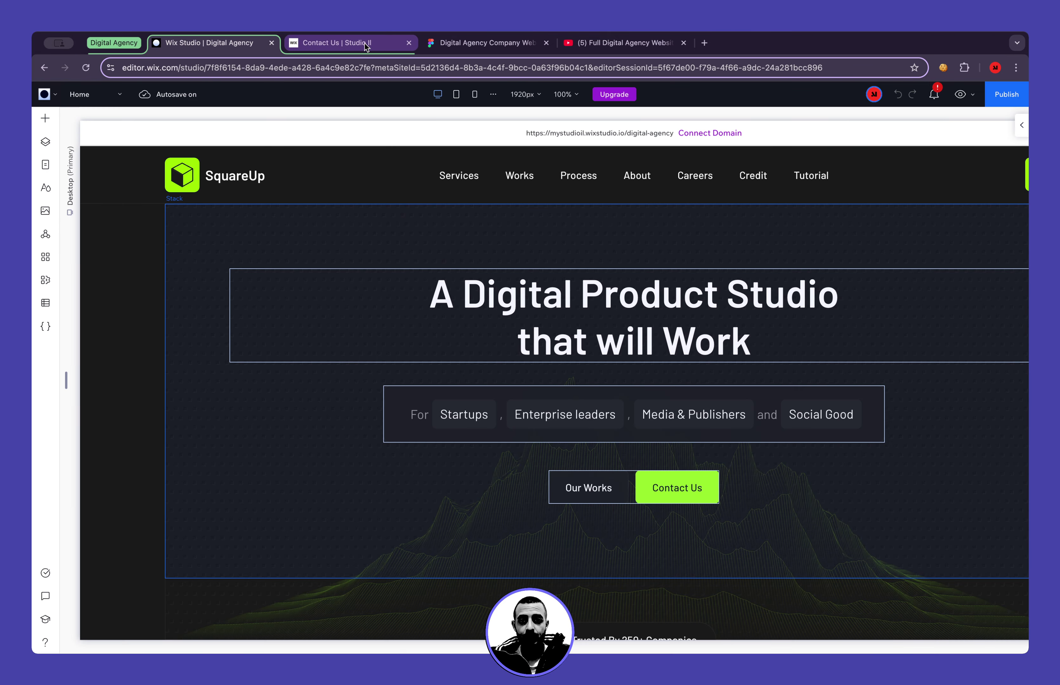
pyautogui.click(480, 44)
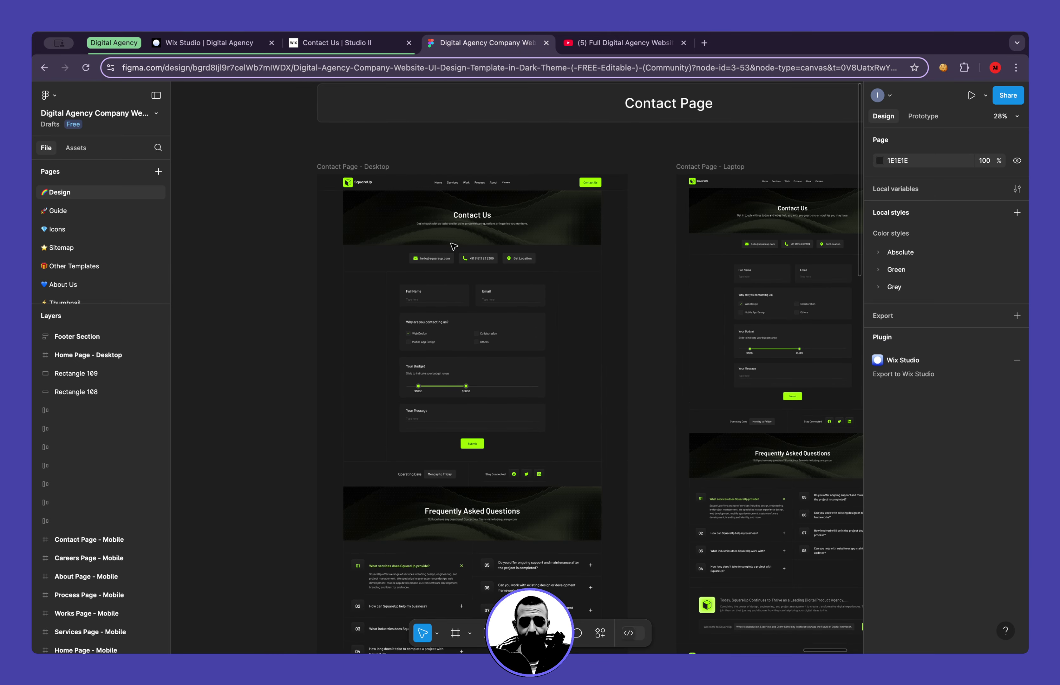
pyautogui.scroll(5, 454, 246)
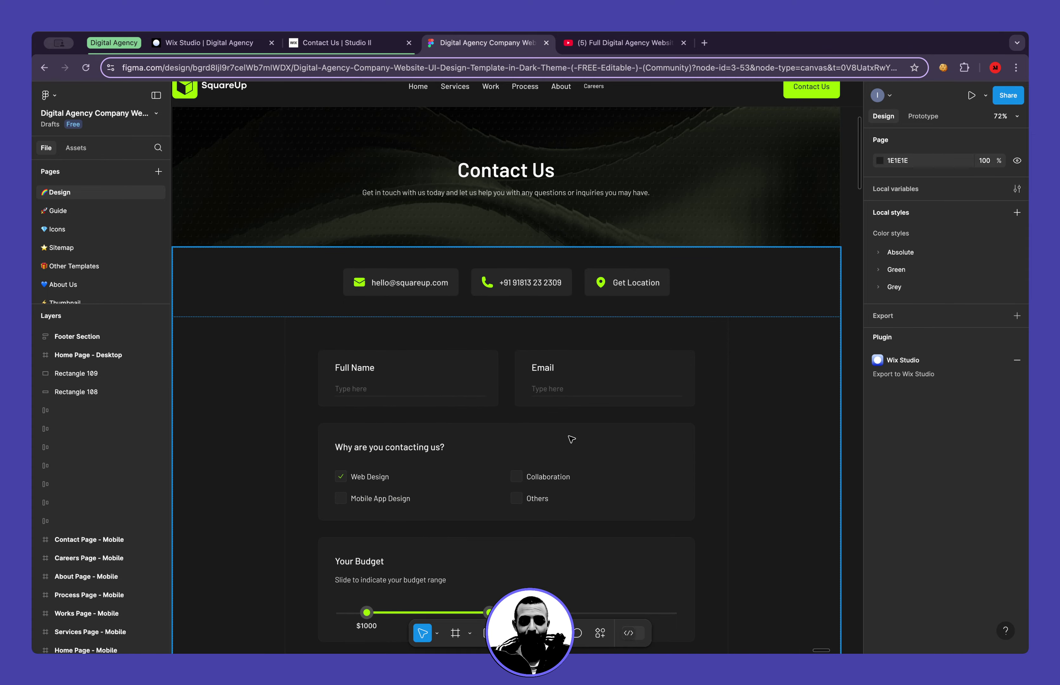
pyautogui.scroll(-9, 572, 439)
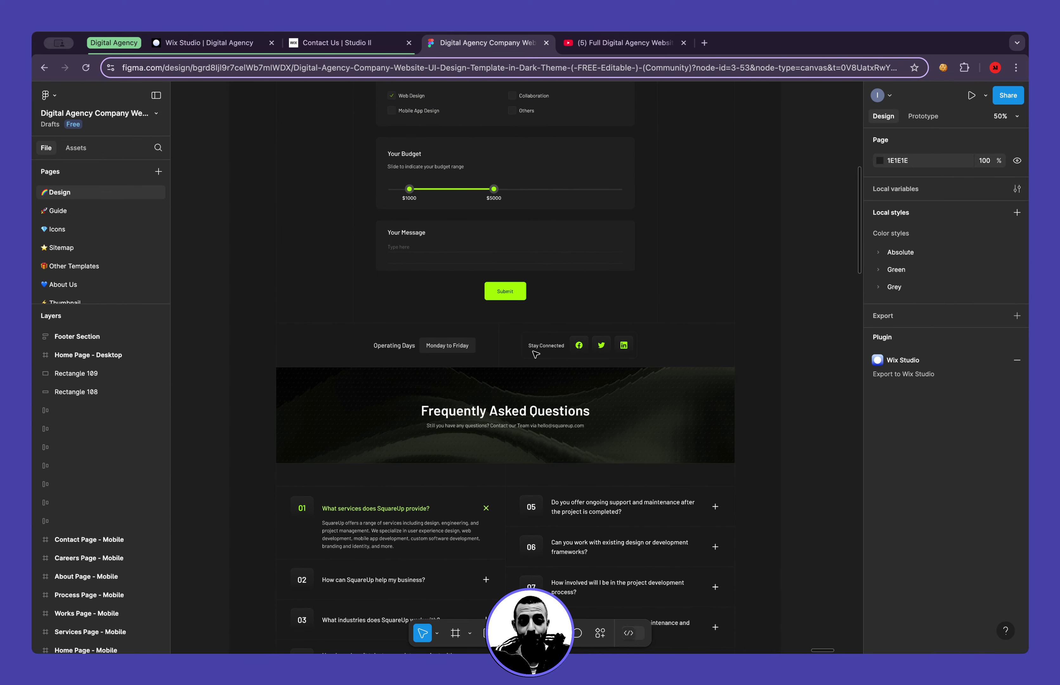
pyautogui.scroll(5, 521, 351)
pyautogui.scroll(-10, 552, 320)
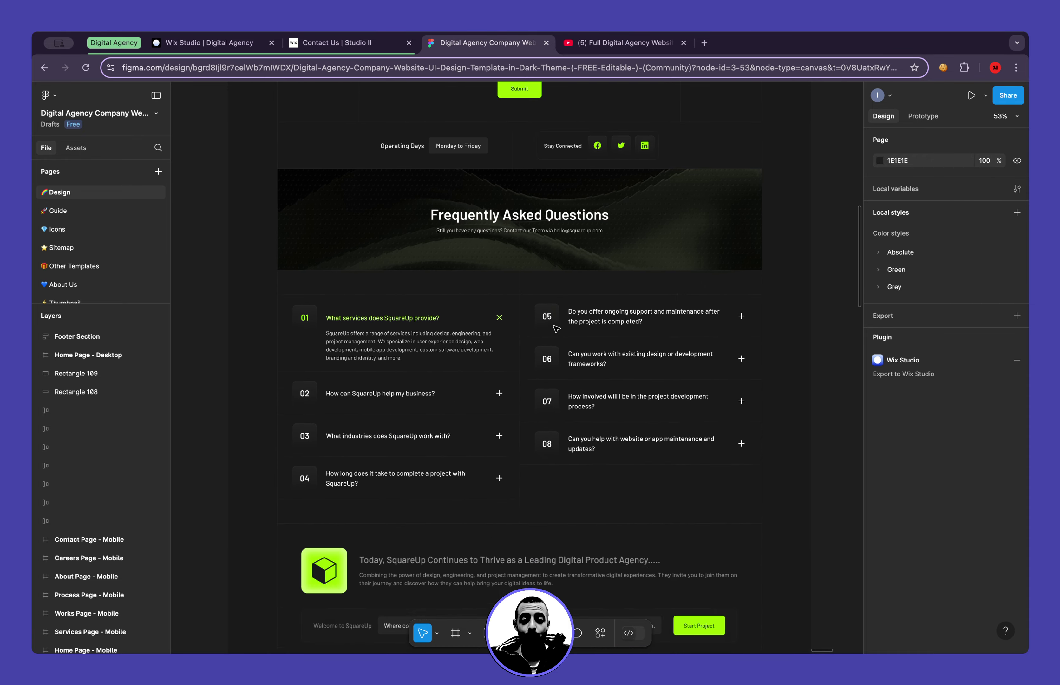
pyautogui.scroll(-5, 556, 329)
pyautogui.scroll(6, 326, 509)
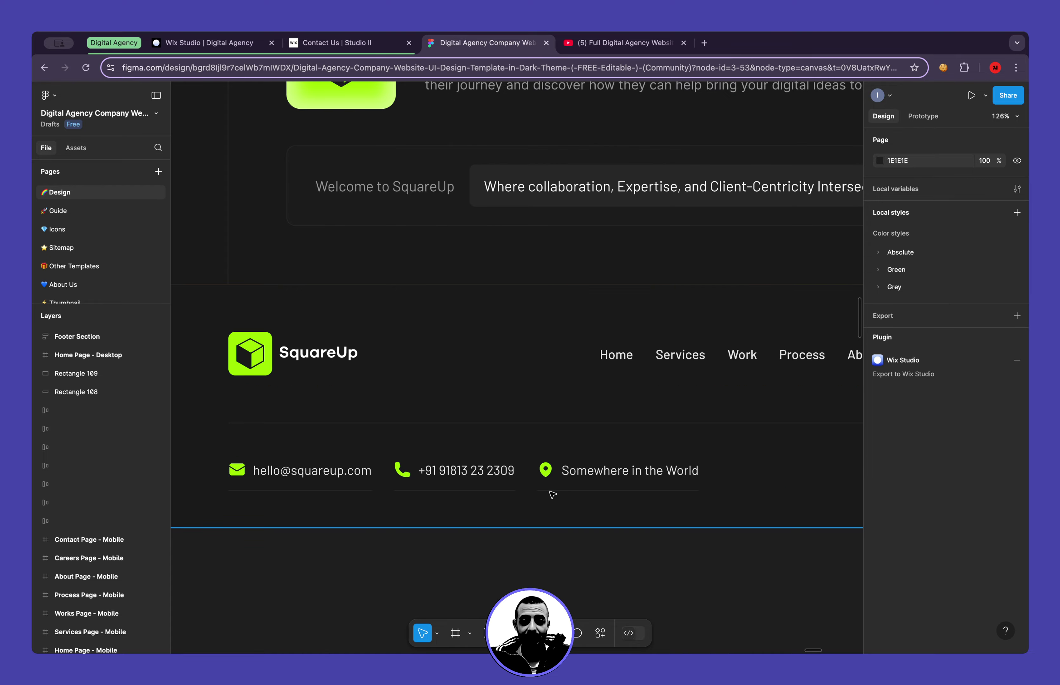
pyautogui.scroll(-5, 549, 495)
pyautogui.scroll(2, 551, 494)
pyautogui.scroll(6, 512, 401)
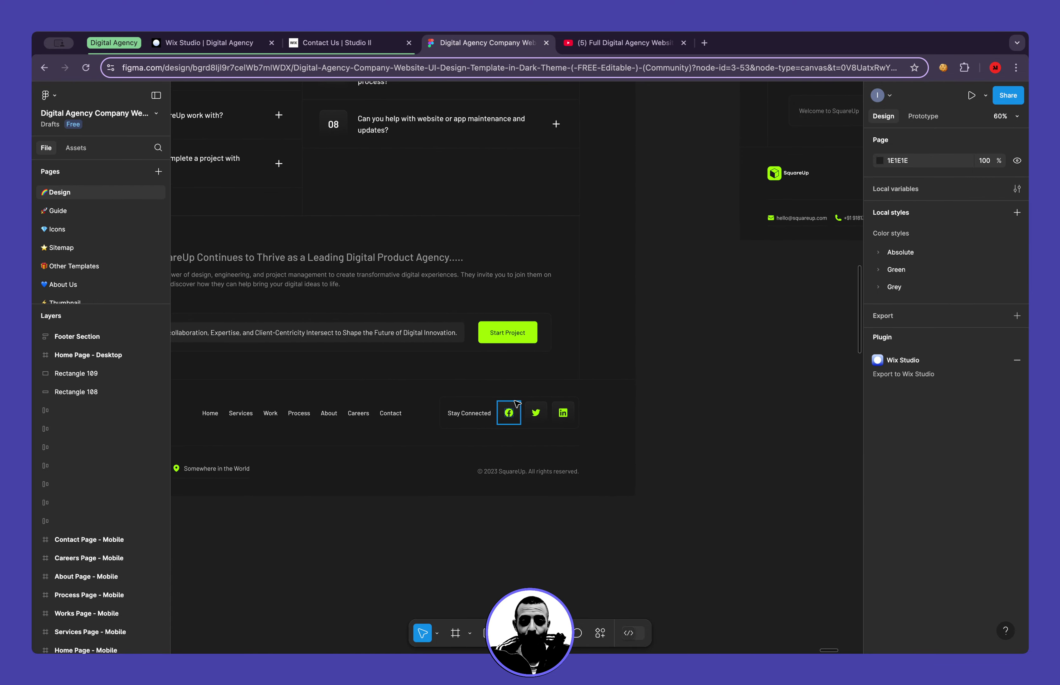
pyautogui.scroll(-9, 637, 450)
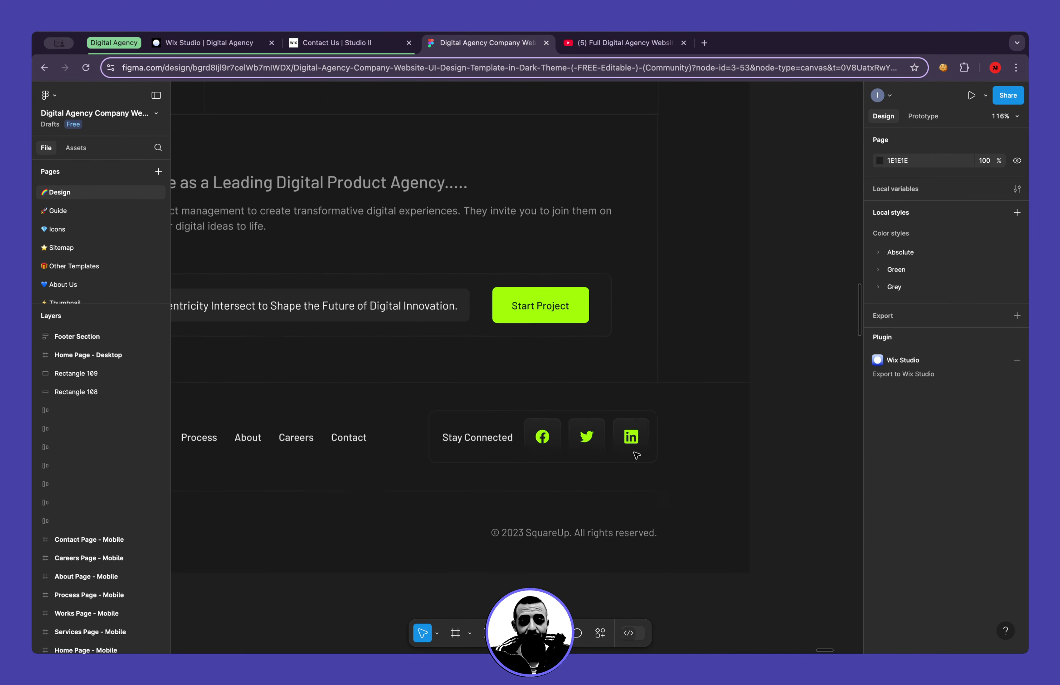
pyautogui.scroll(5, 623, 423)
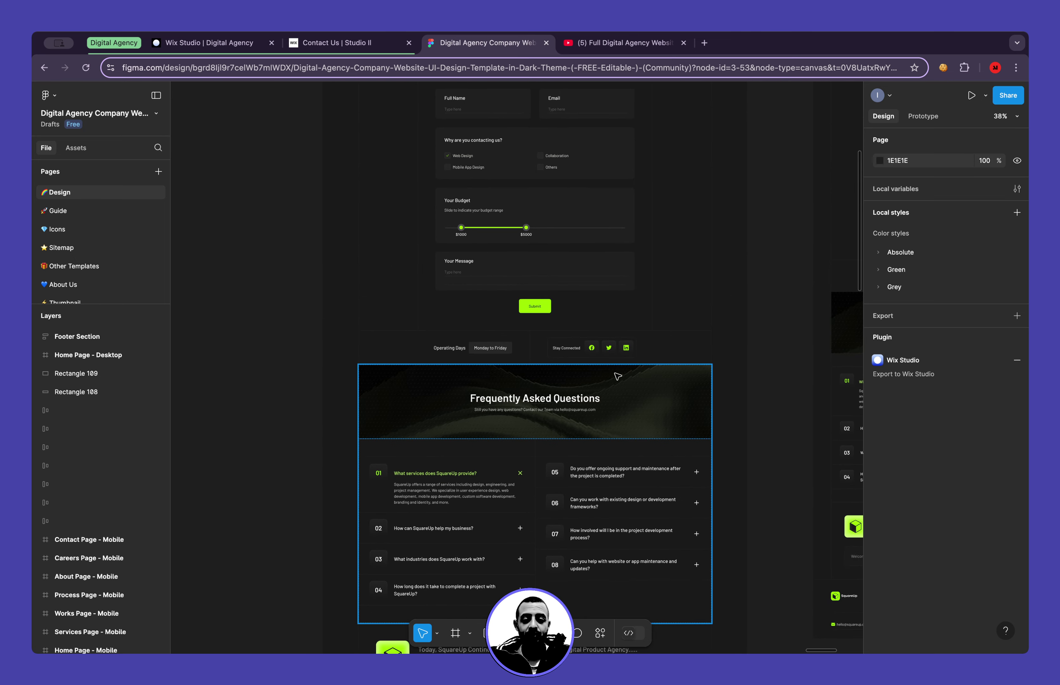
pyautogui.scroll(5, 585, 376)
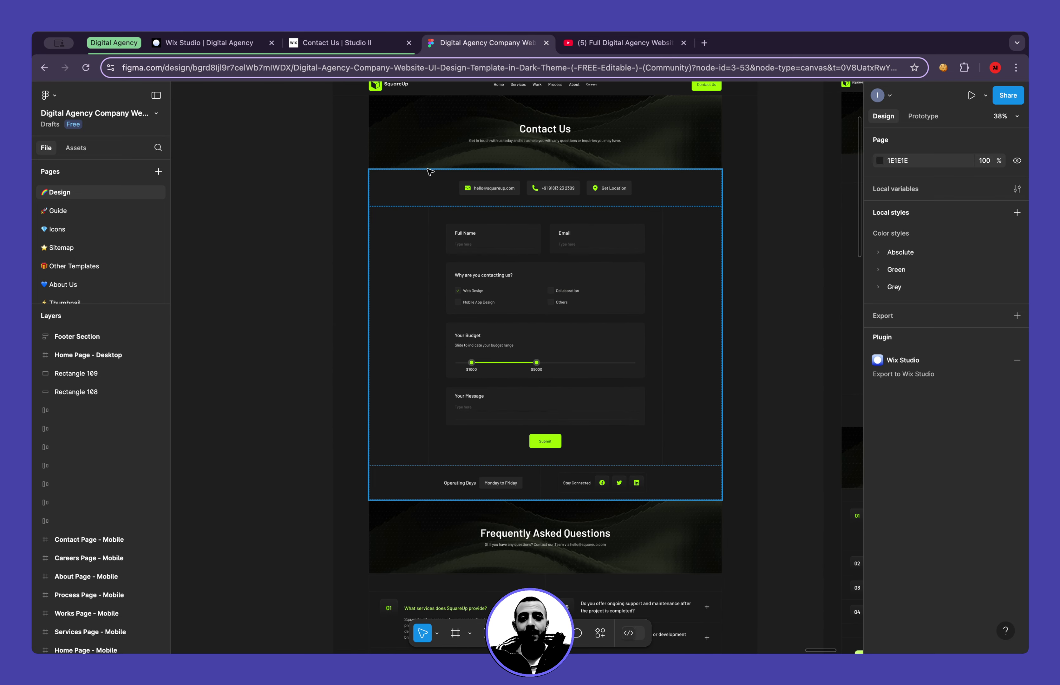
# Move from Contact Us to the Services page and scroll through its Design and Project Management sections
pyautogui.click(363, 44)
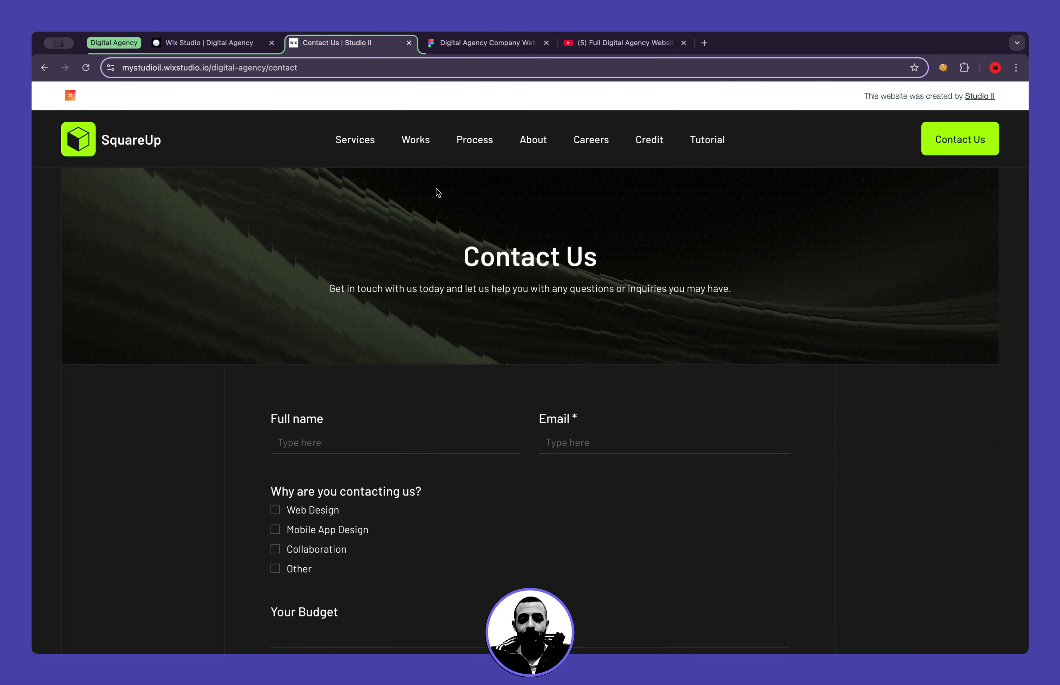
pyautogui.scroll(-4, 636, 225)
pyautogui.scroll(5, 634, 227)
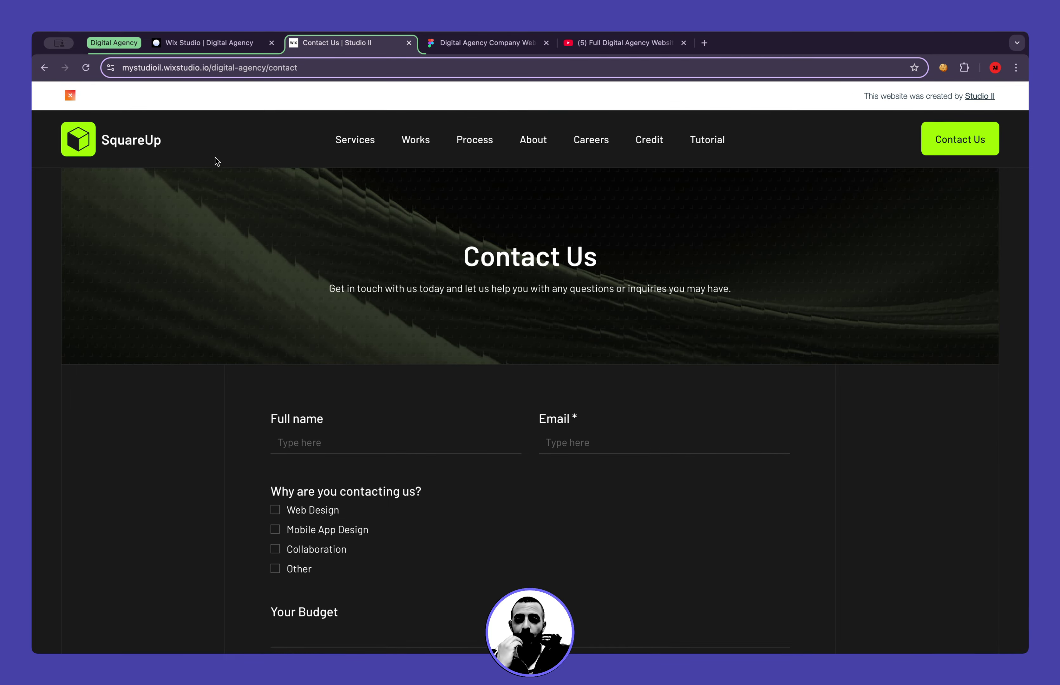
pyautogui.click(356, 141)
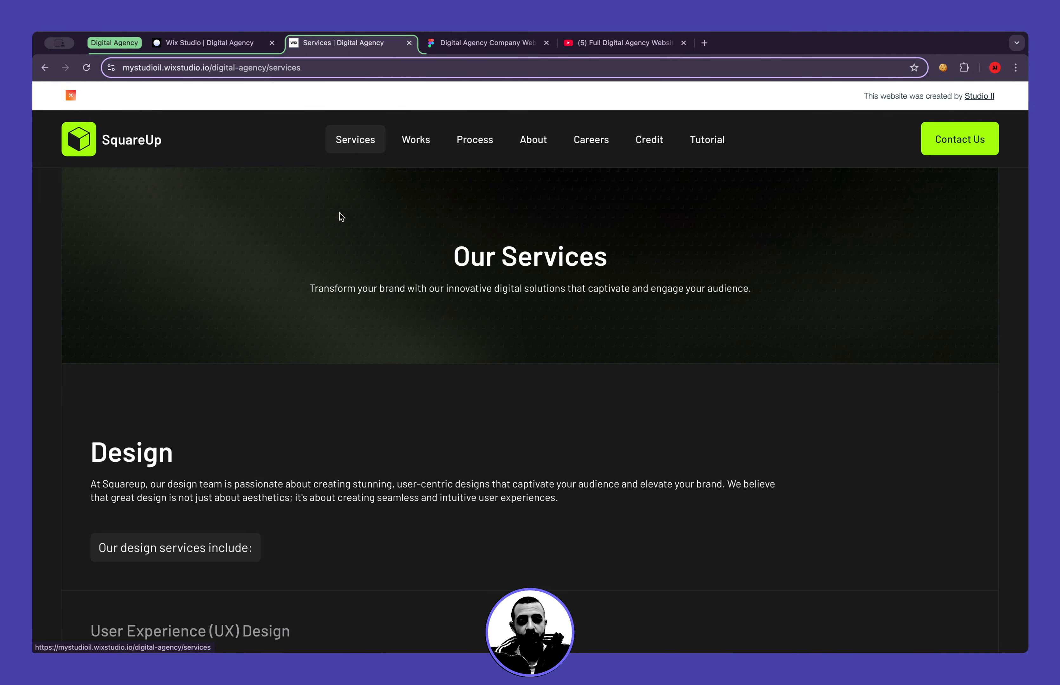
pyautogui.scroll(-2, 314, 340)
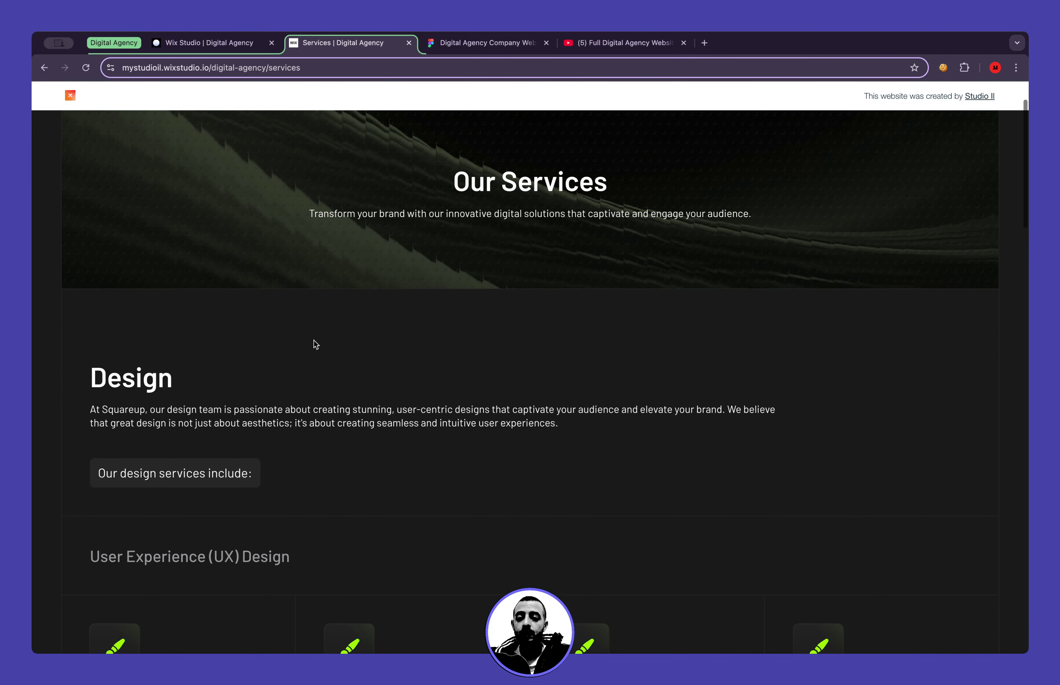
pyautogui.scroll(-3, 314, 340)
pyautogui.scroll(-3, 314, 344)
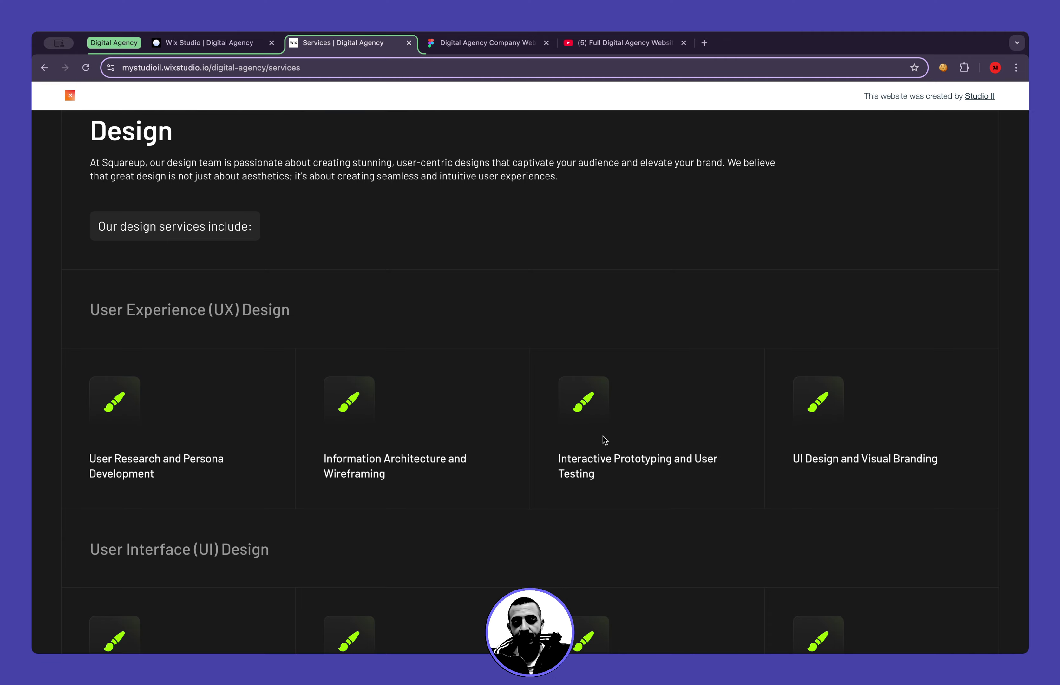
pyautogui.scroll(4, 419, 501)
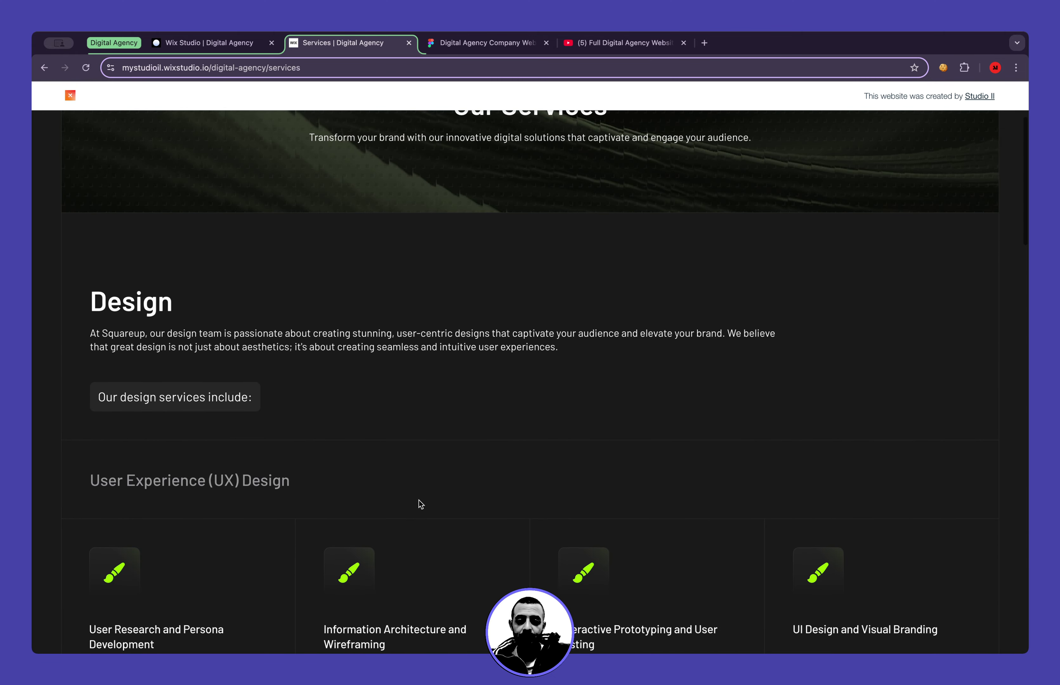
pyautogui.scroll(-20, 420, 504)
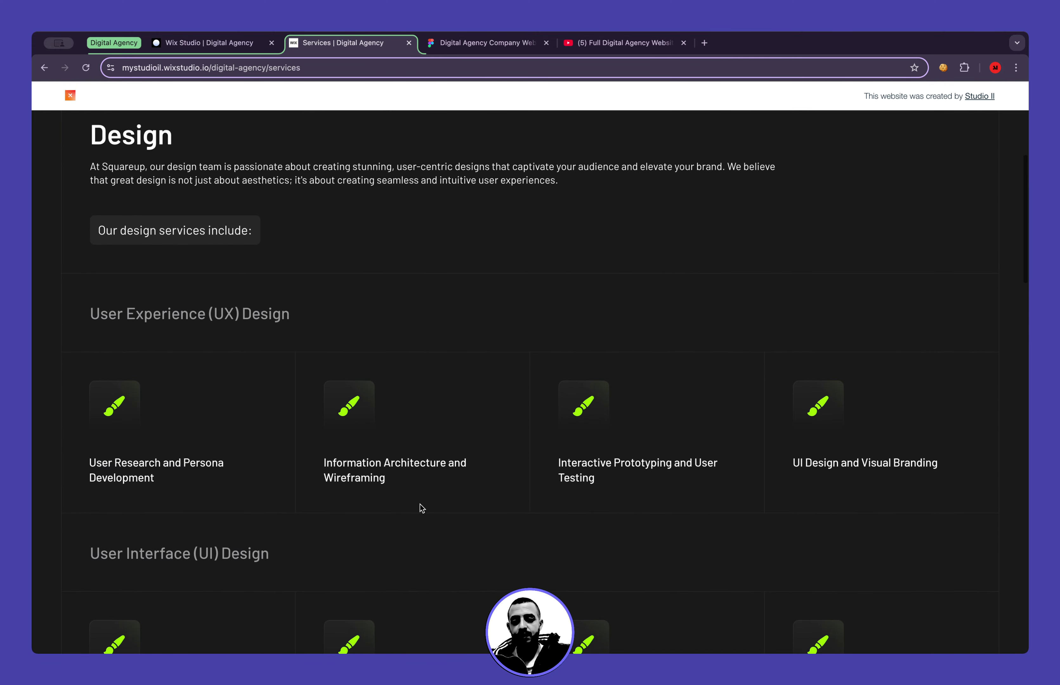
pyautogui.scroll(-20, 420, 508)
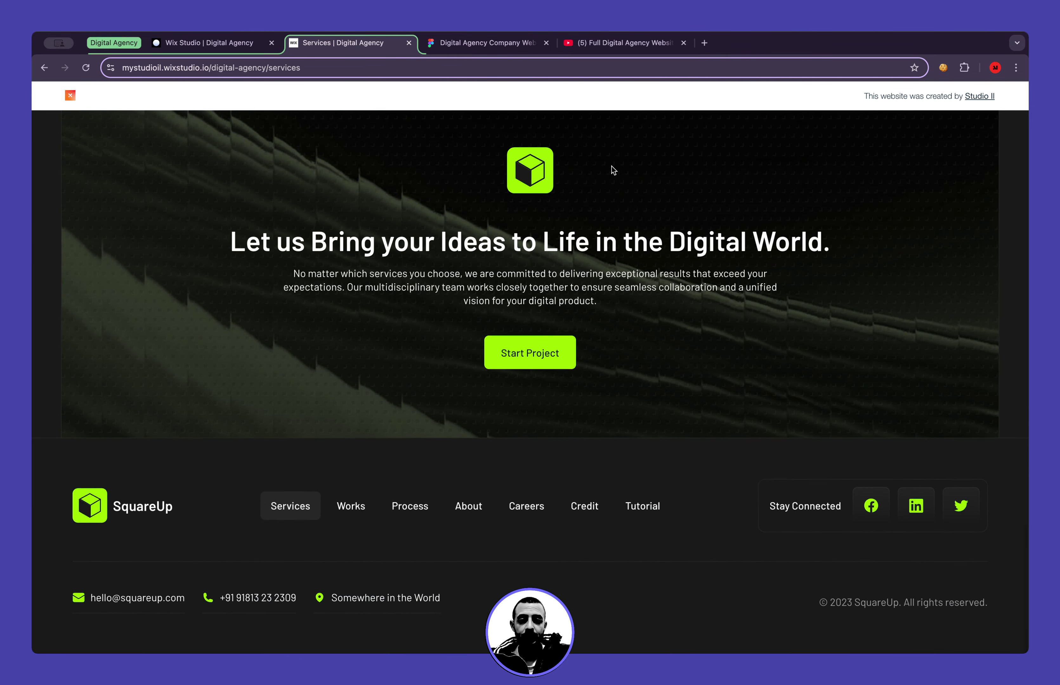
pyautogui.scroll(3, 484, 267)
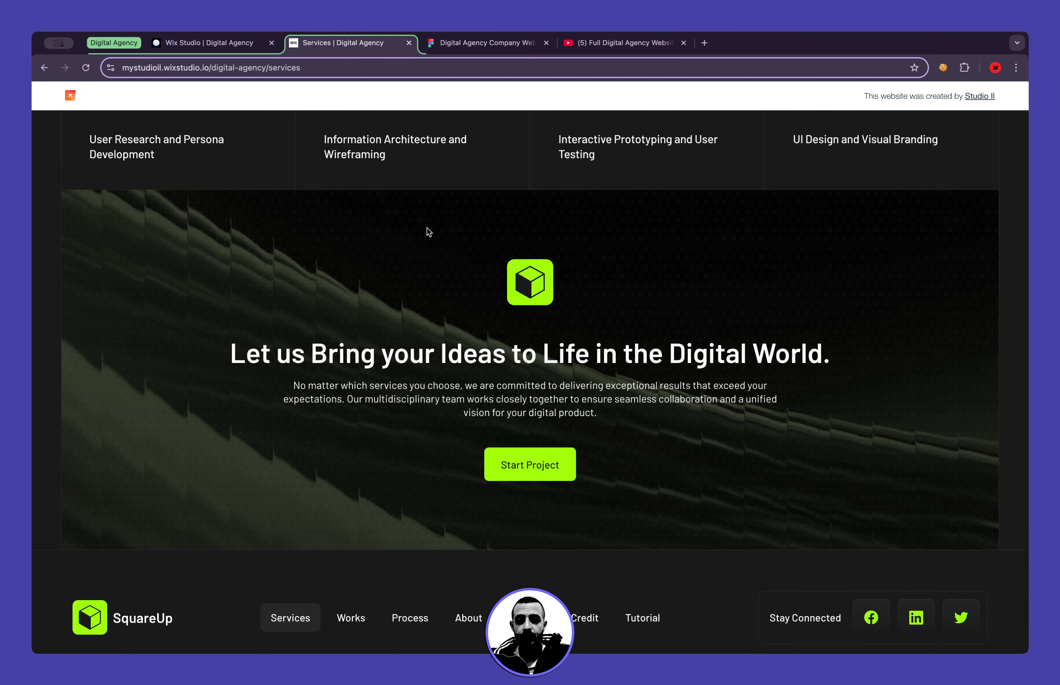
pyautogui.scroll(20, 427, 229)
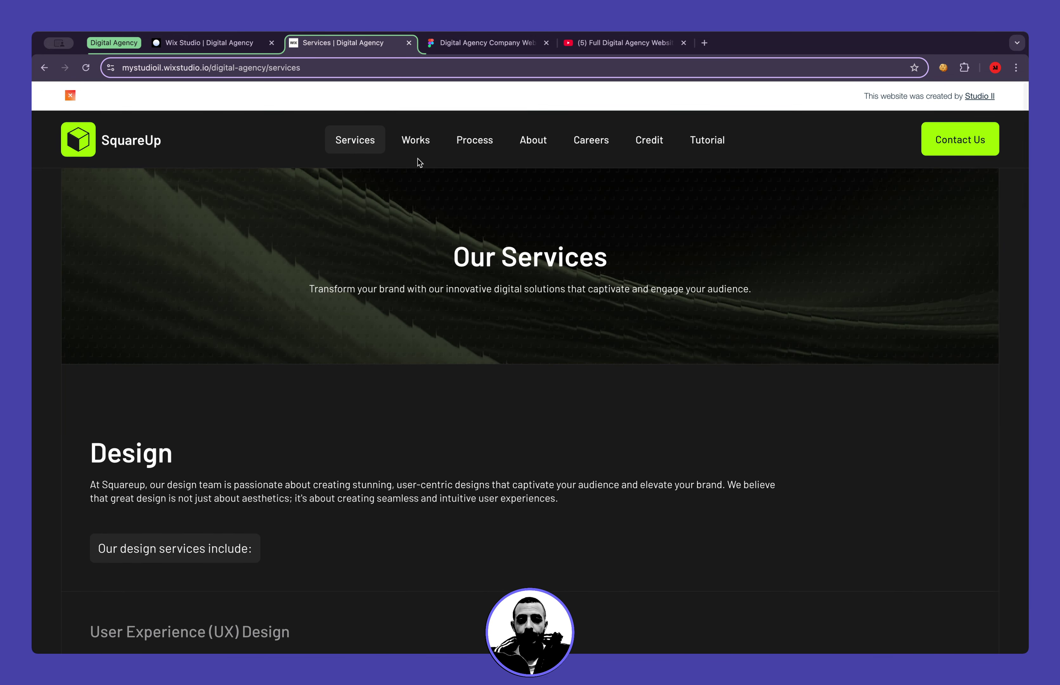
# Open the Works page and scroll through the Chic Boutique and HungryBites project cards
pyautogui.click(417, 163)
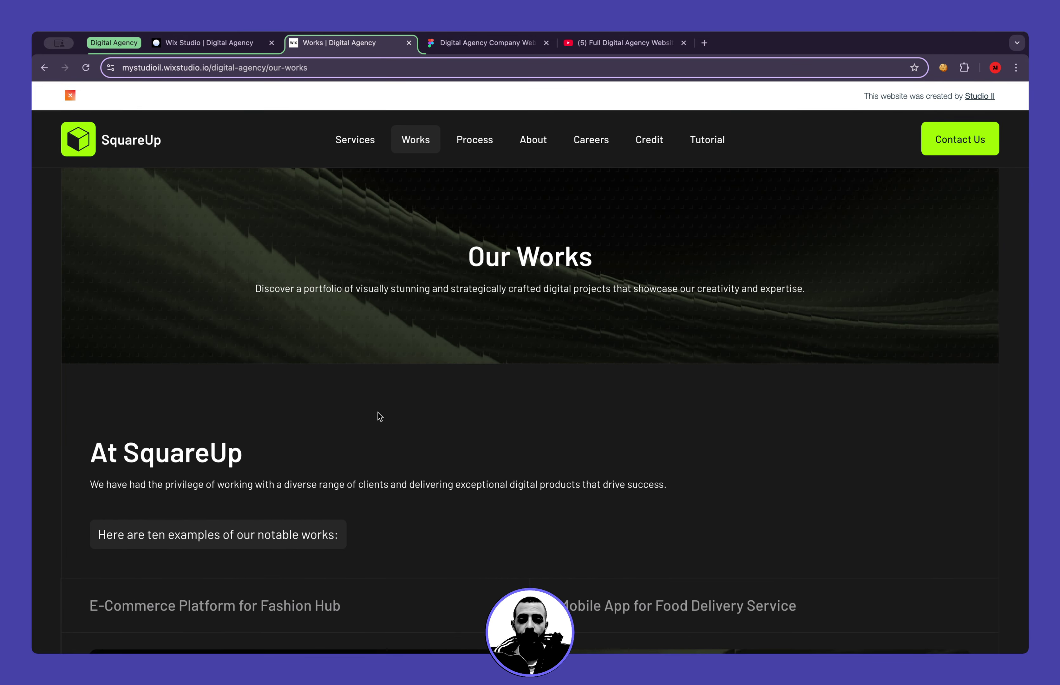
pyautogui.scroll(-10, 379, 416)
pyautogui.scroll(-4, 379, 417)
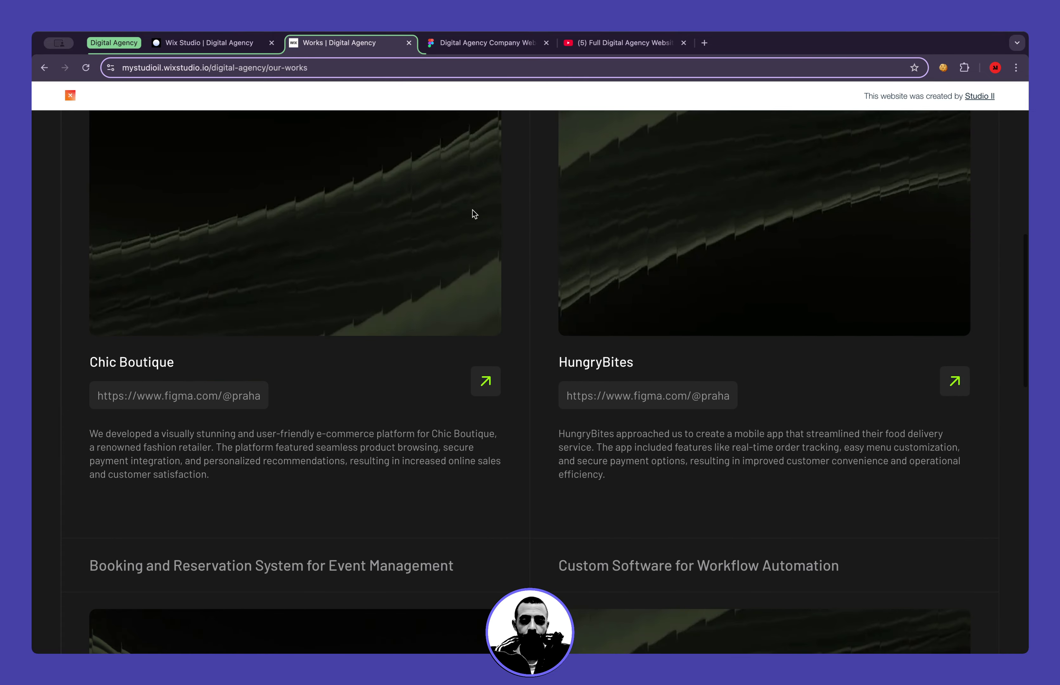
# Compare with the Works Page frames in Figma, then return to the published Works page
pyautogui.click(475, 53)
pyautogui.scroll(-5, 508, 308)
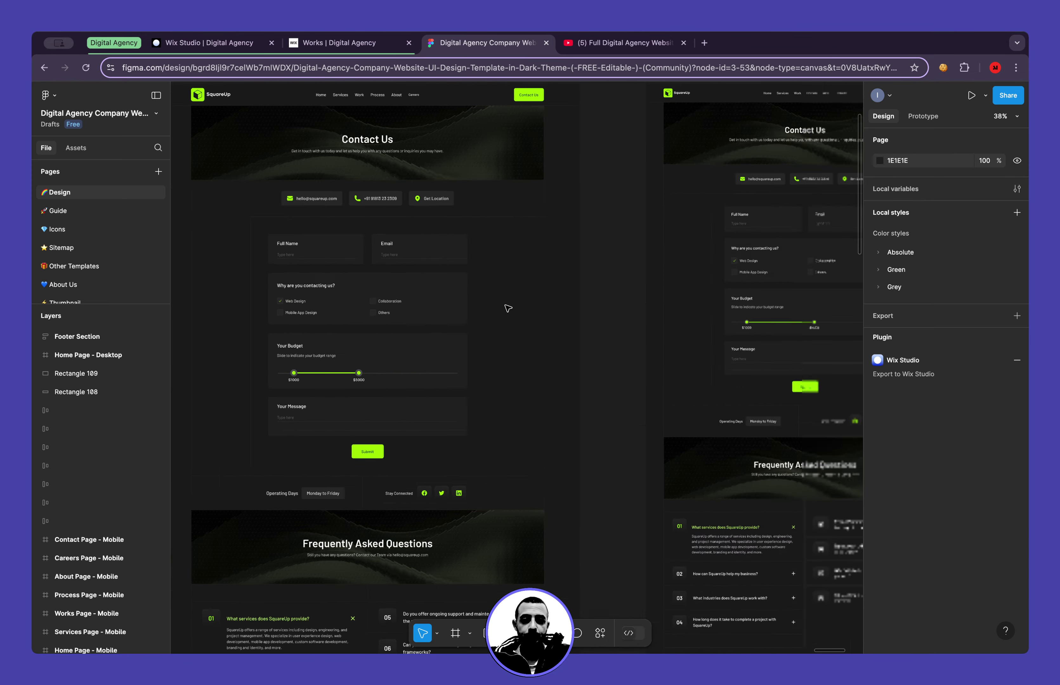
pyautogui.hscroll(-10, 508, 308)
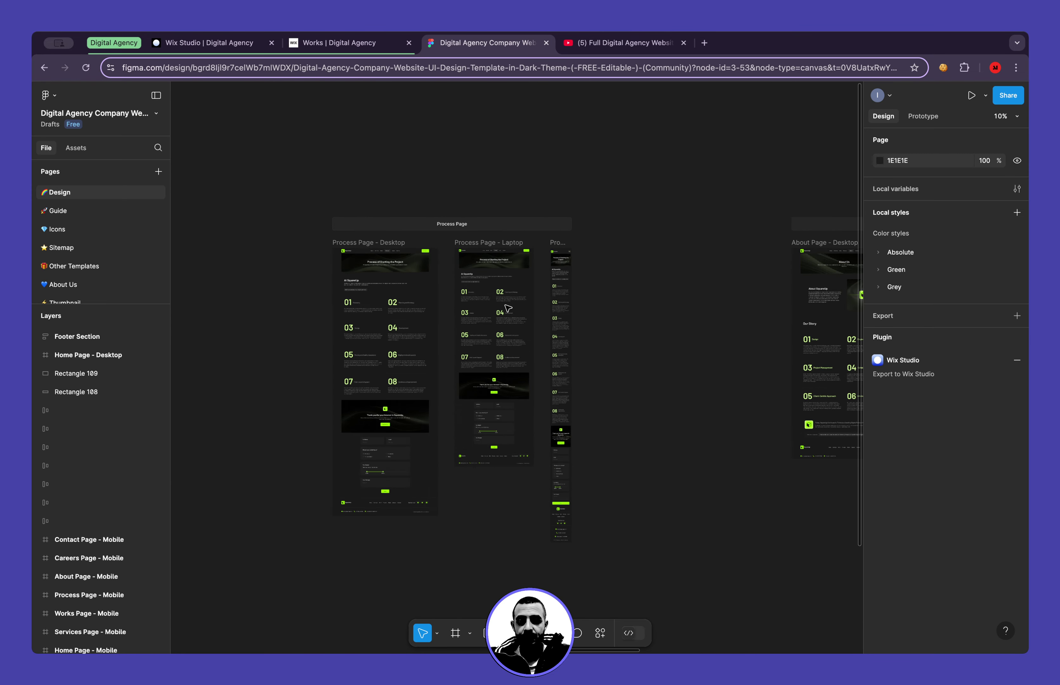
pyautogui.hscroll(-10, 508, 308)
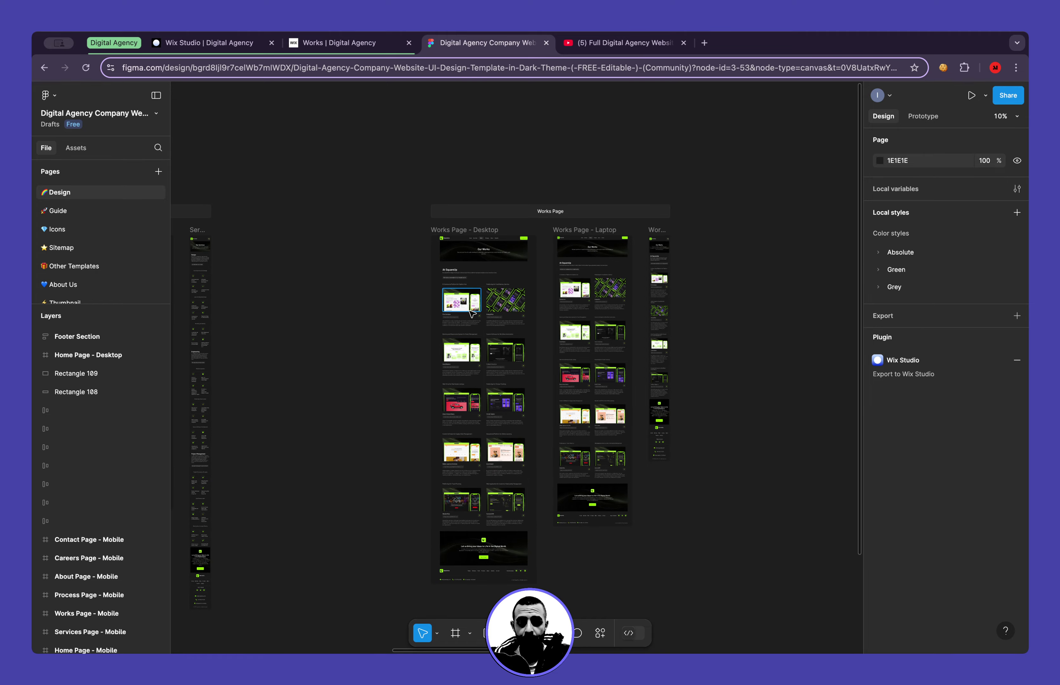
pyautogui.scroll(5, 472, 313)
pyautogui.click(348, 42)
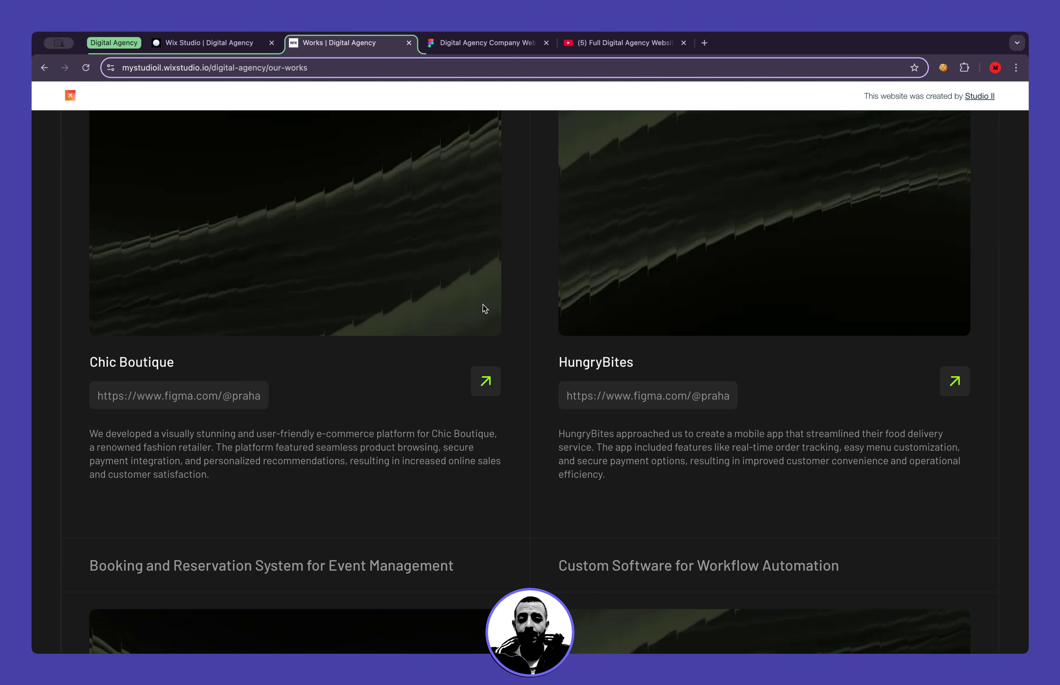
pyautogui.scroll(-1, 485, 308)
pyautogui.scroll(-1, 445, 364)
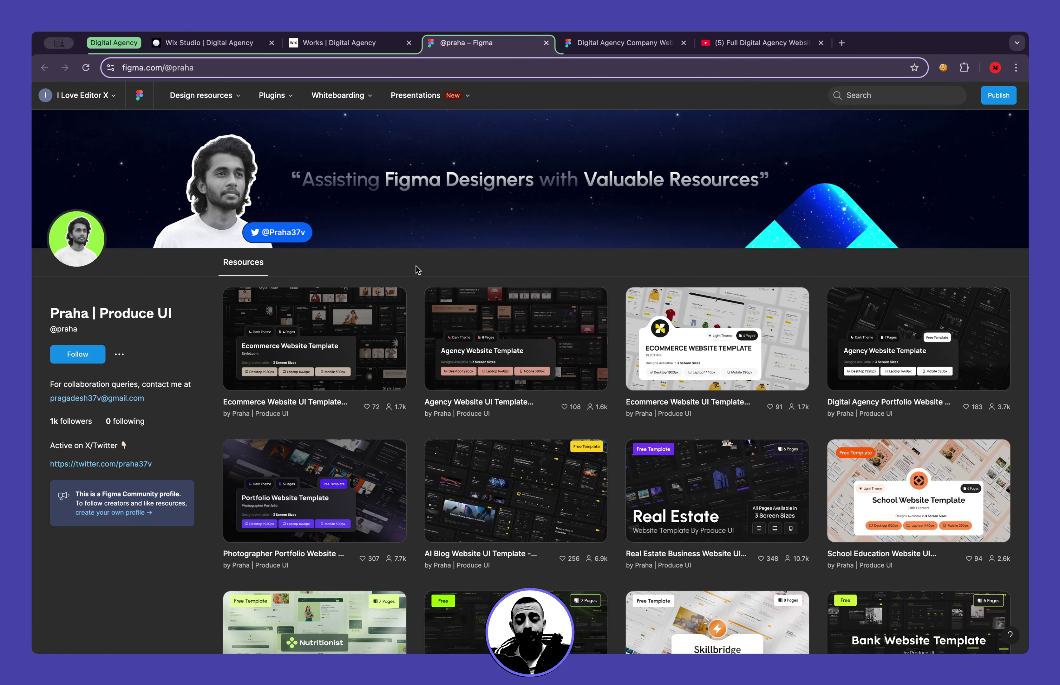
pyautogui.scroll(-3, 417, 377)
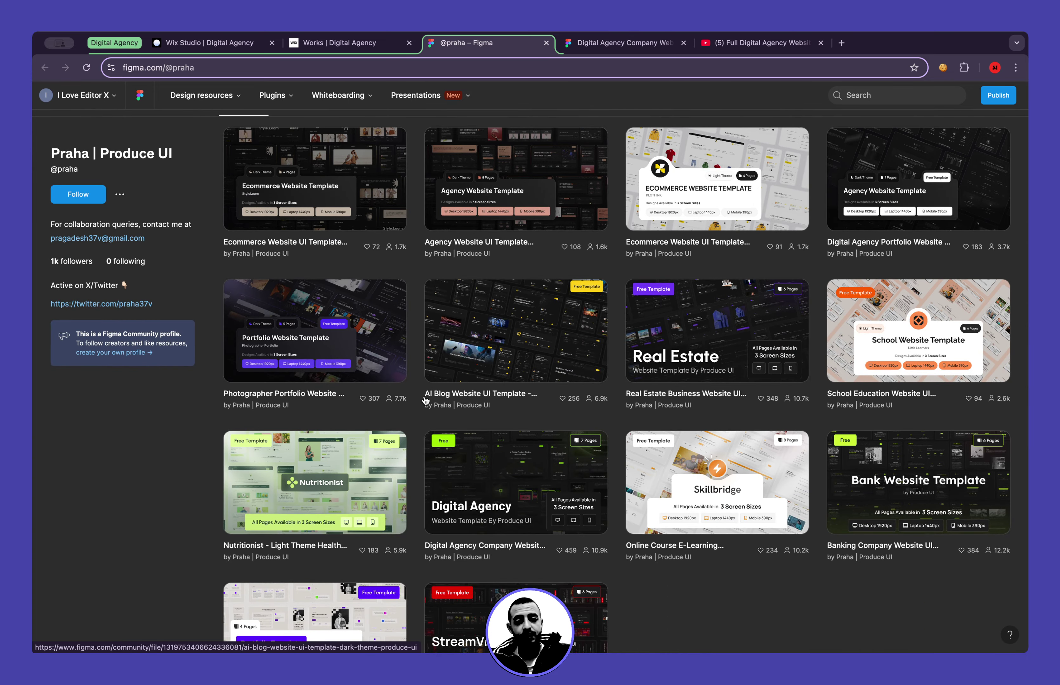
pyautogui.scroll(4, 426, 400)
pyautogui.scroll(-2, 425, 401)
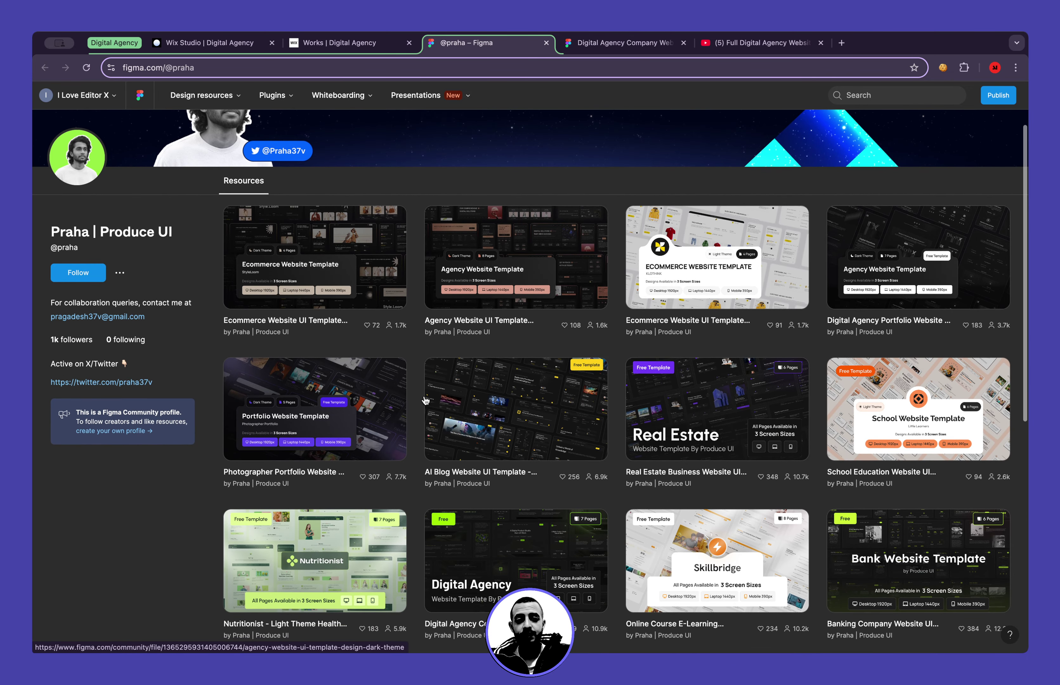
pyautogui.scroll(-3, 425, 400)
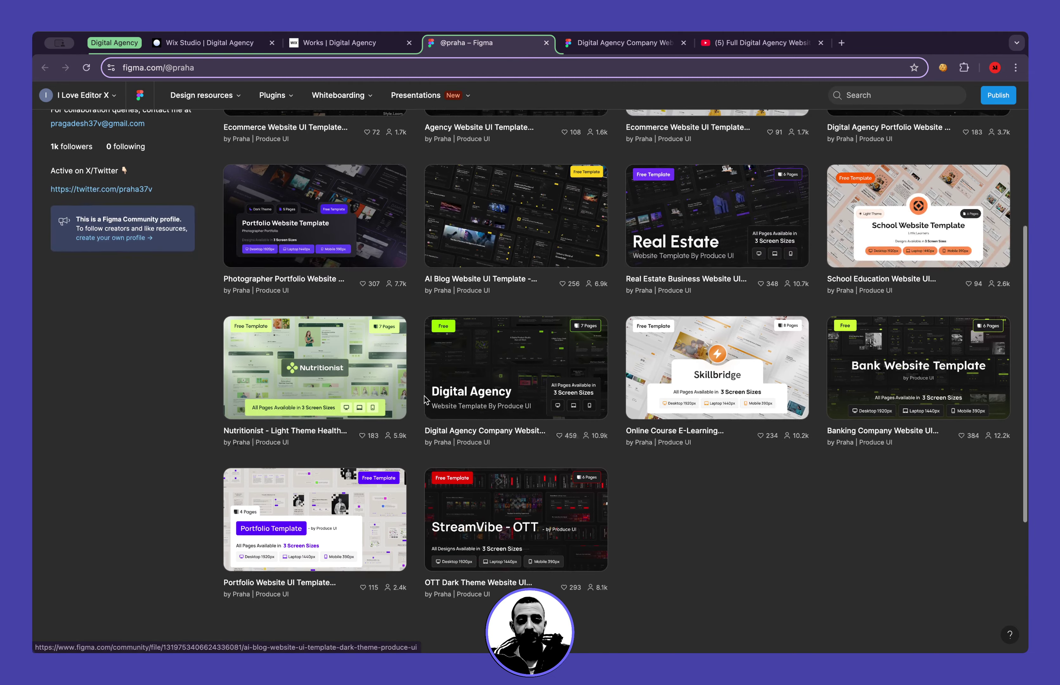
pyautogui.scroll(5, 424, 396)
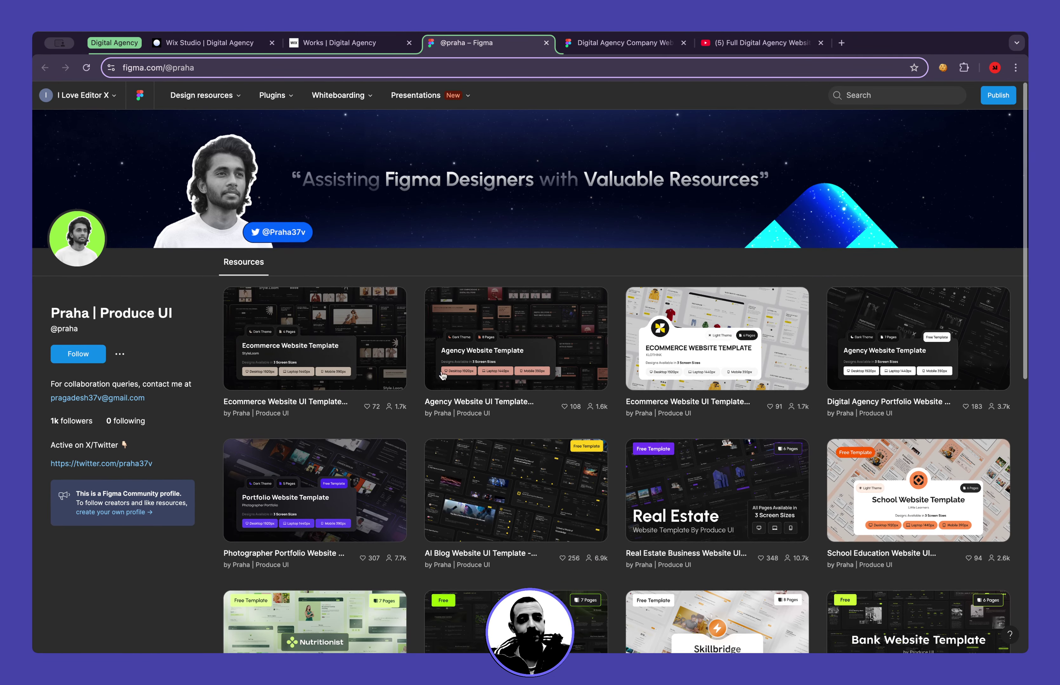
pyautogui.click(546, 43)
pyautogui.scroll(-7, 460, 488)
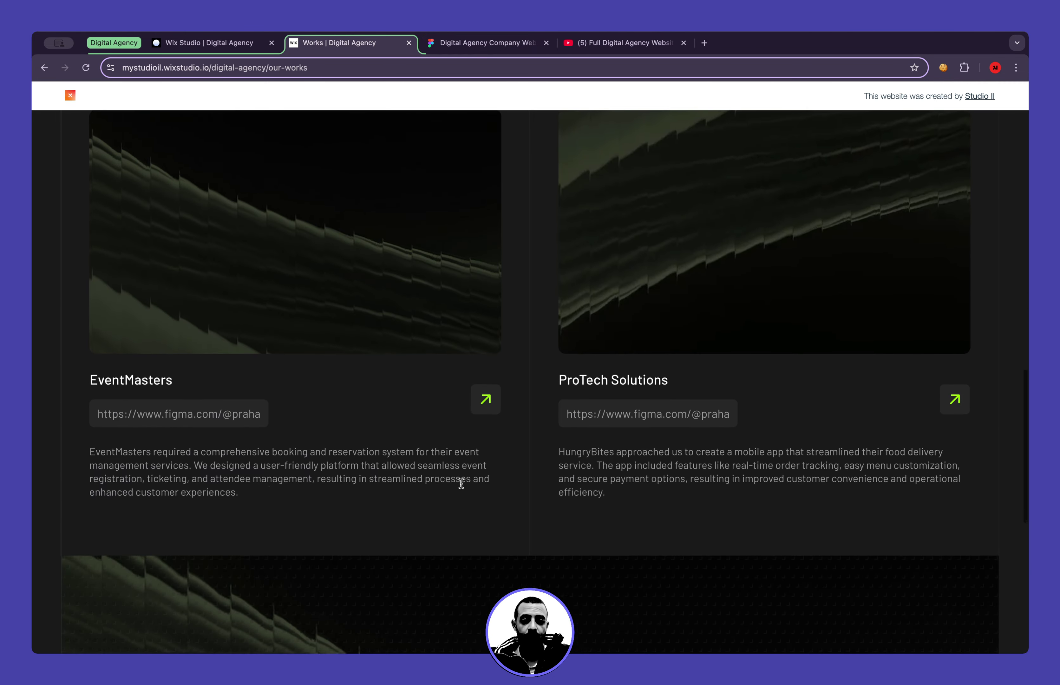
# Scroll through Process steps 01–08, Discovery to Continuous Improvement, down to the contact form and footer
pyautogui.scroll(-10, 499, 471)
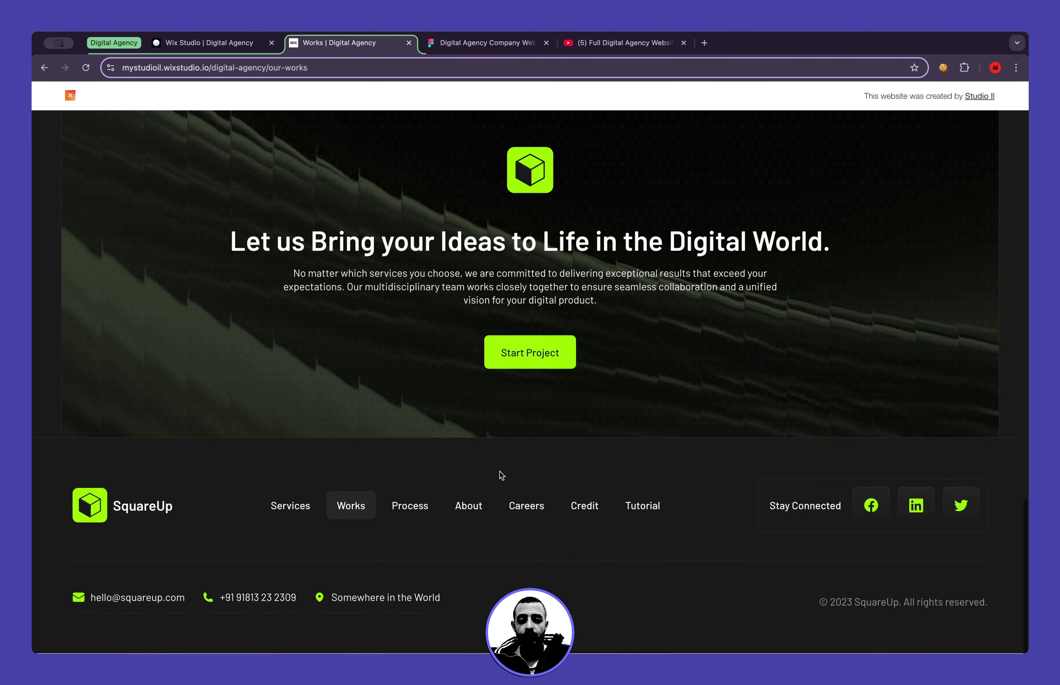
pyautogui.scroll(2, 499, 471)
pyautogui.scroll(-2, 500, 473)
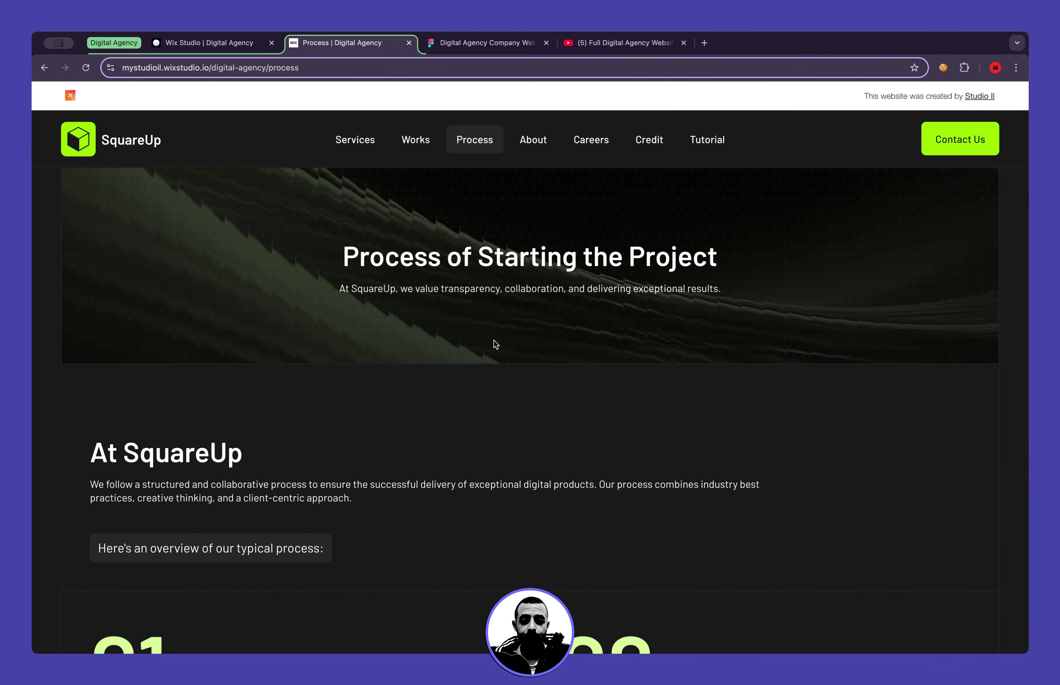
pyautogui.scroll(-8, 486, 411)
pyautogui.scroll(-1, 487, 411)
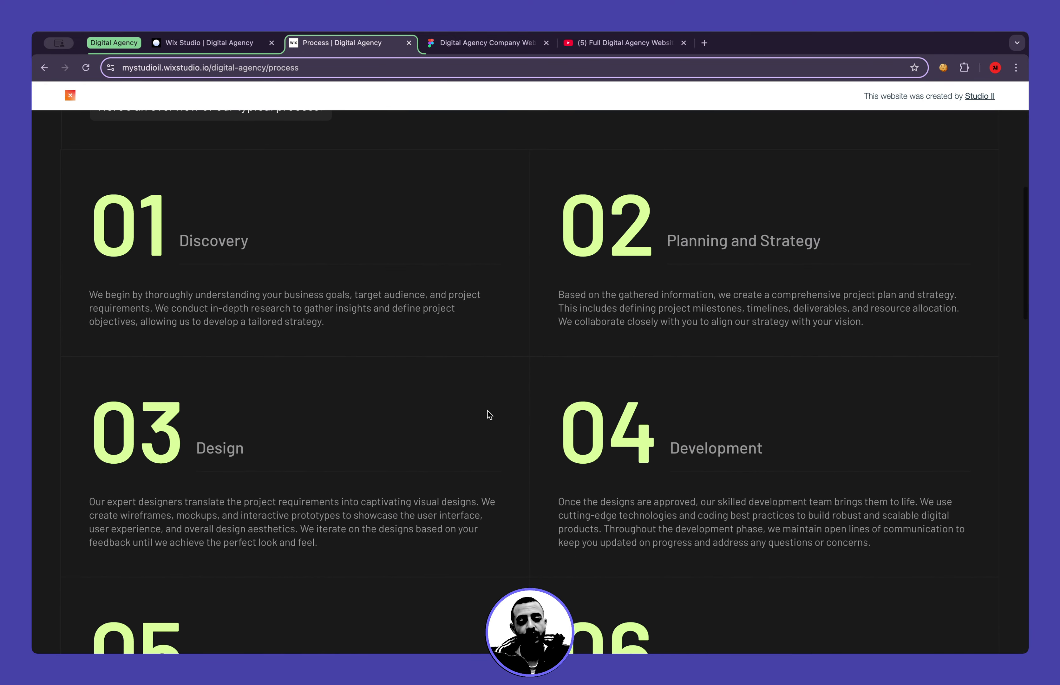
pyautogui.scroll(-7, 487, 410)
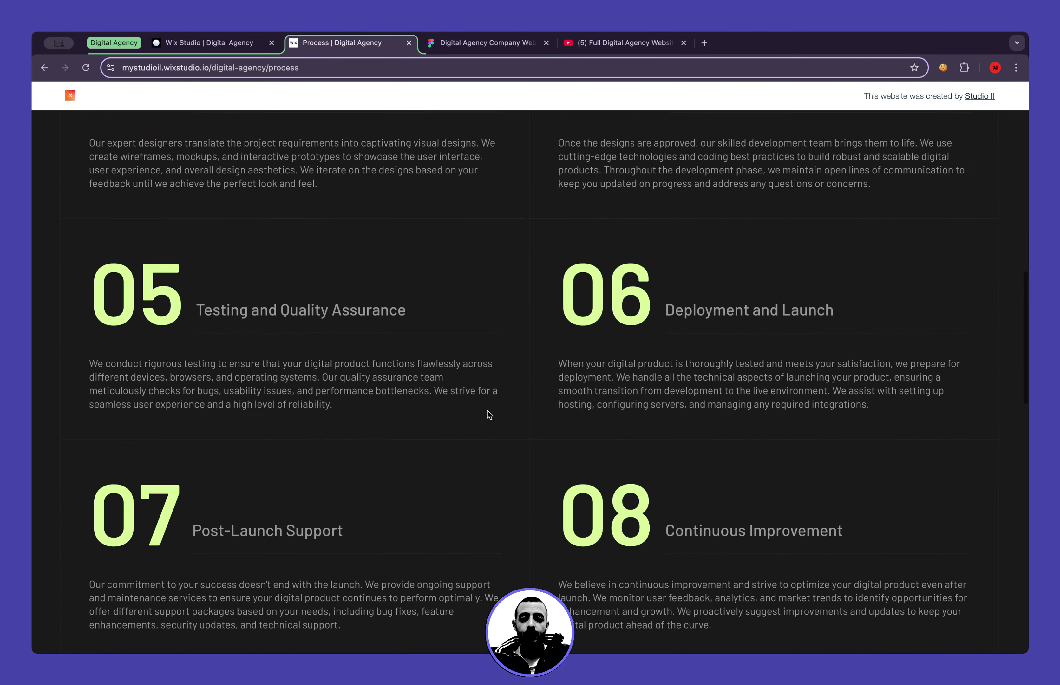
pyautogui.scroll(15, 487, 411)
pyautogui.scroll(-18, 487, 411)
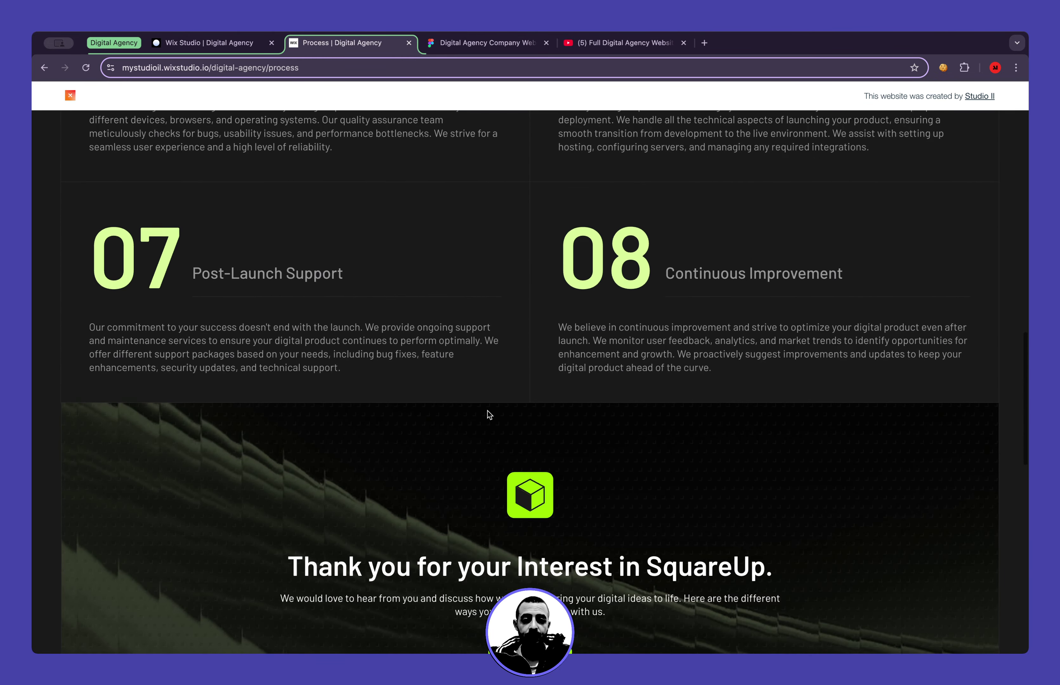
pyautogui.scroll(-15, 486, 410)
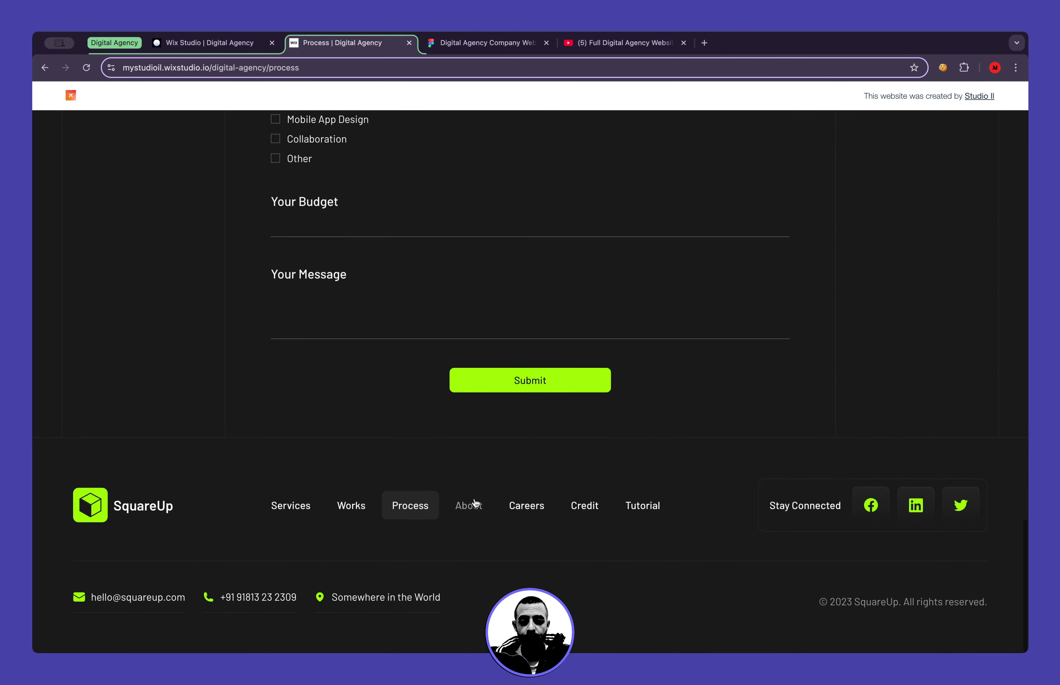
# Open the About page from the footer and scroll through its Our Story steps
pyautogui.click(475, 504)
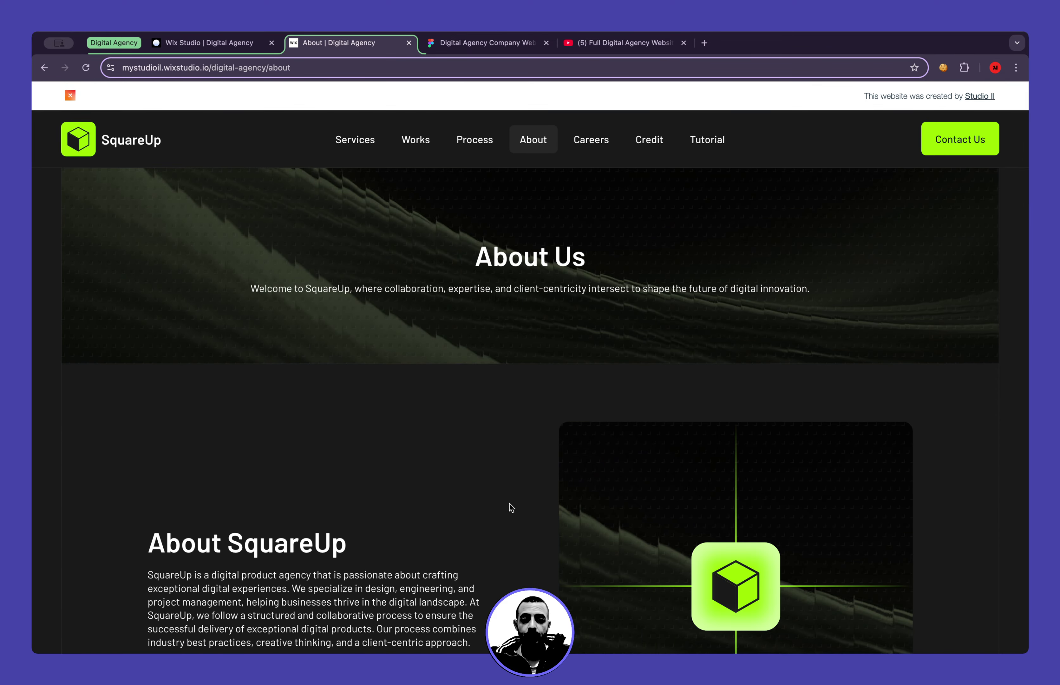
pyautogui.scroll(-5, 509, 504)
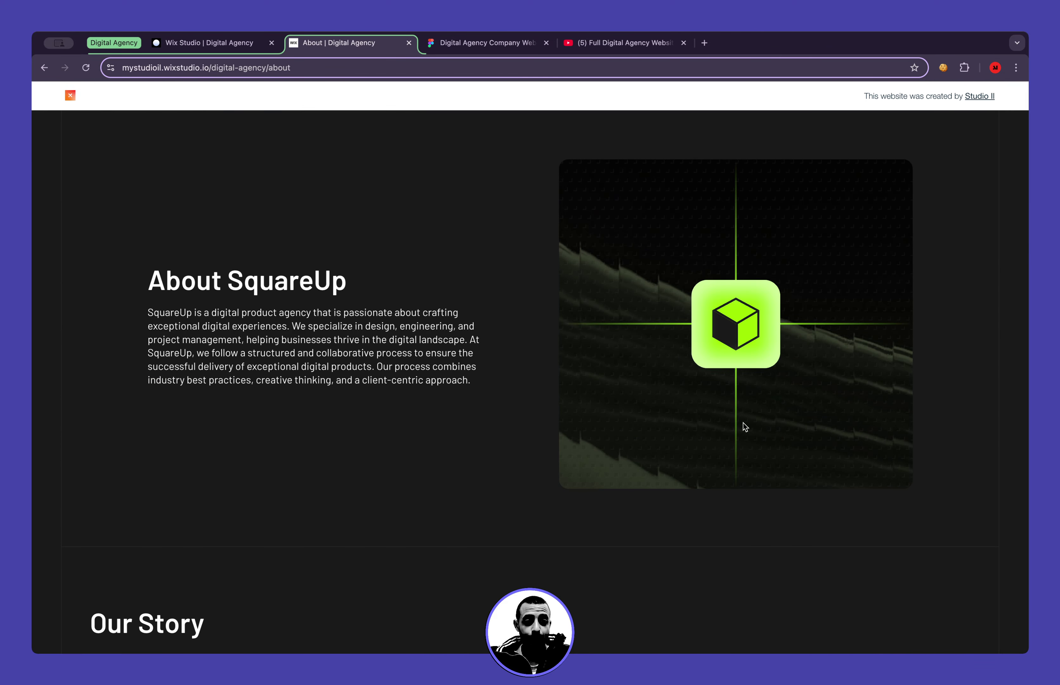
pyautogui.scroll(-5, 806, 403)
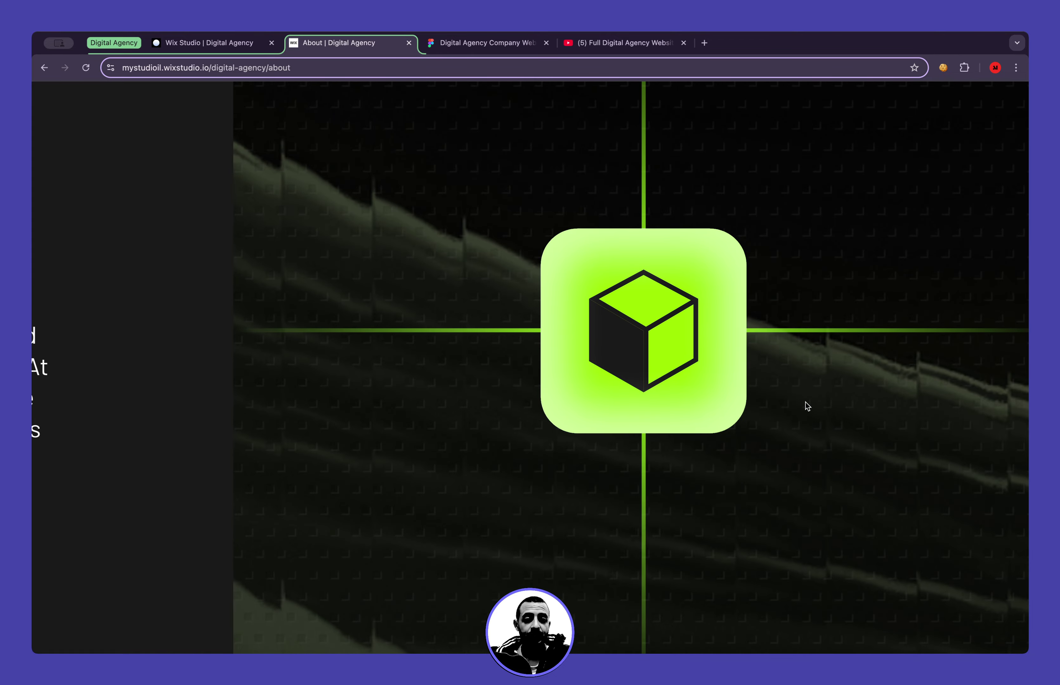
pyautogui.scroll(5, 806, 403)
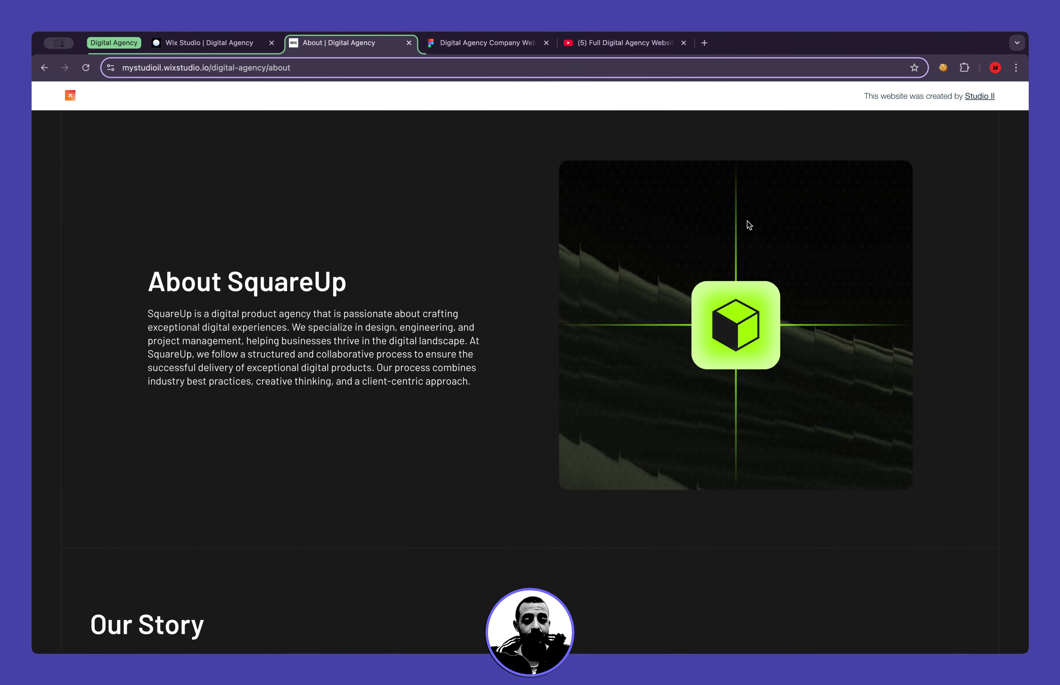
pyautogui.scroll(-3, 747, 221)
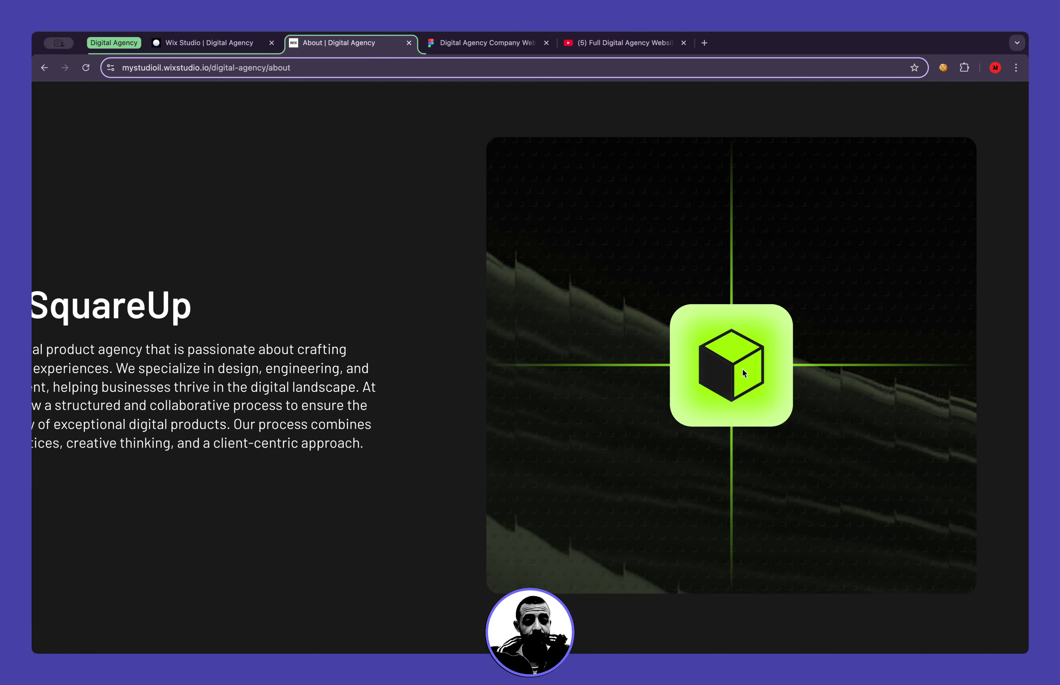
# Scroll the Careers page past its Apply Now job cards to the SquareUp footer
pyautogui.scroll(-10, 672, 433)
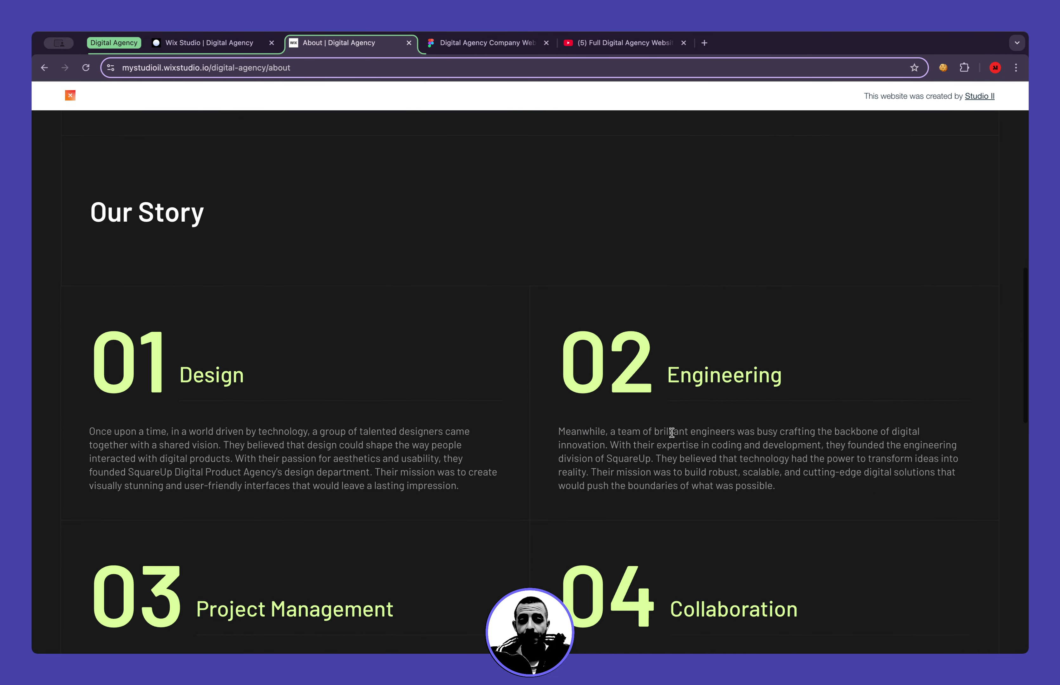
pyautogui.scroll(-15, 672, 432)
pyautogui.scroll(5, 672, 432)
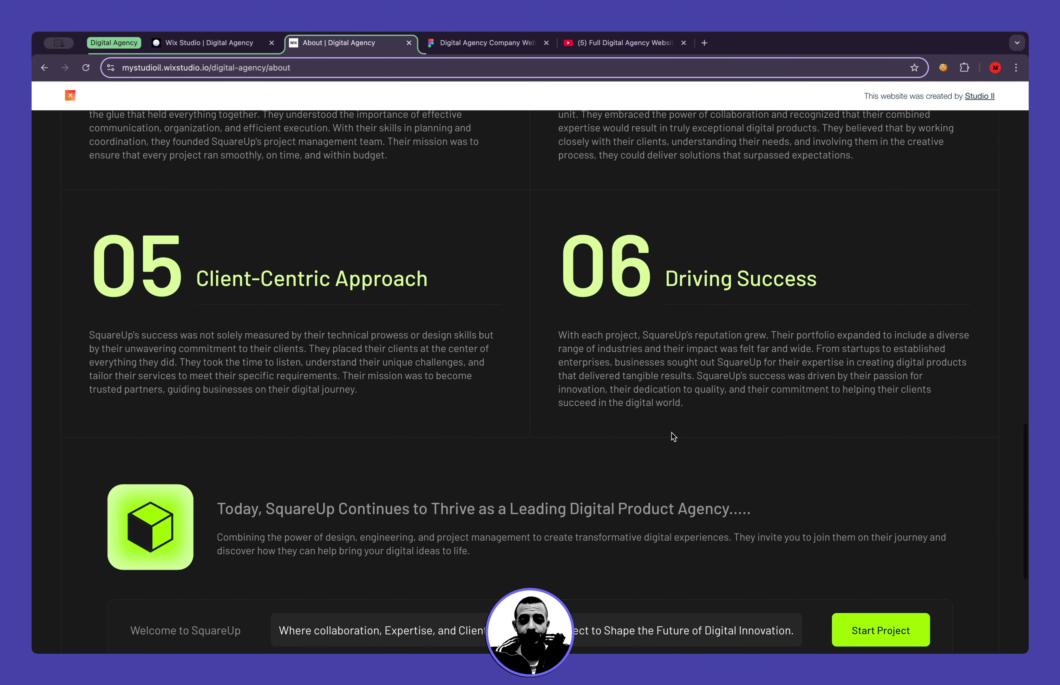
pyautogui.scroll(15, 672, 433)
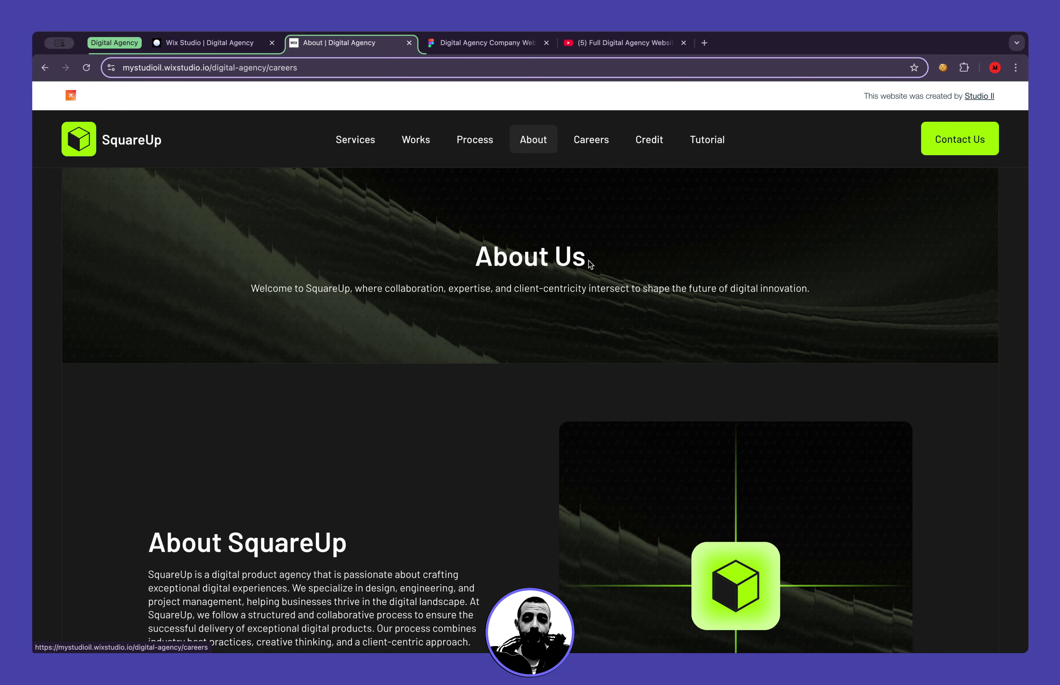
pyautogui.scroll(-10, 557, 445)
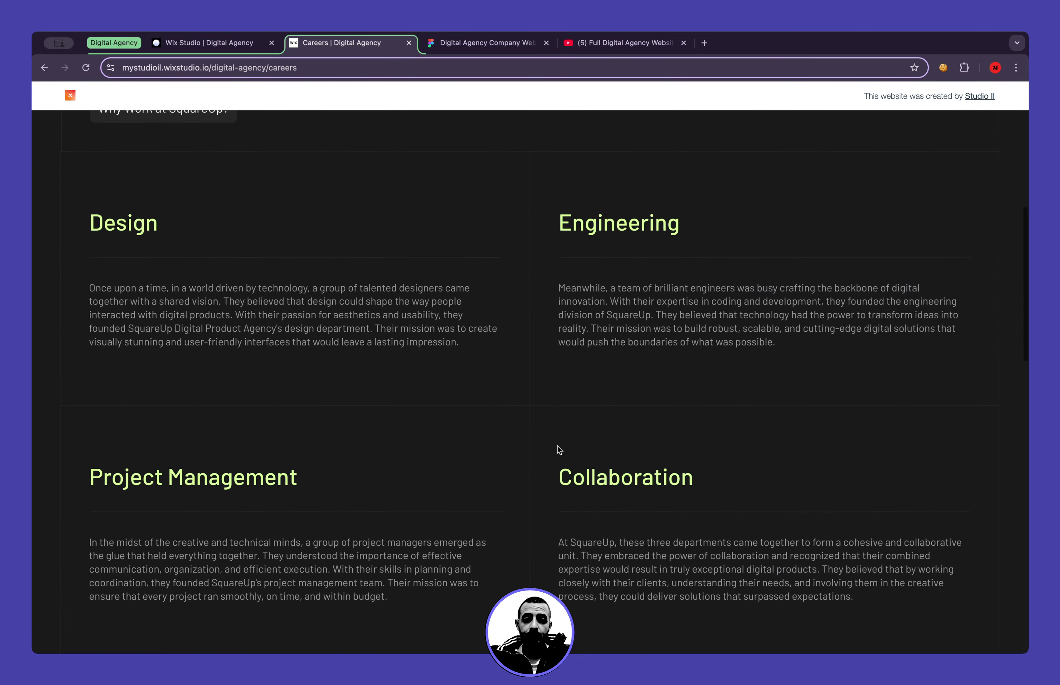
pyautogui.scroll(-15, 557, 446)
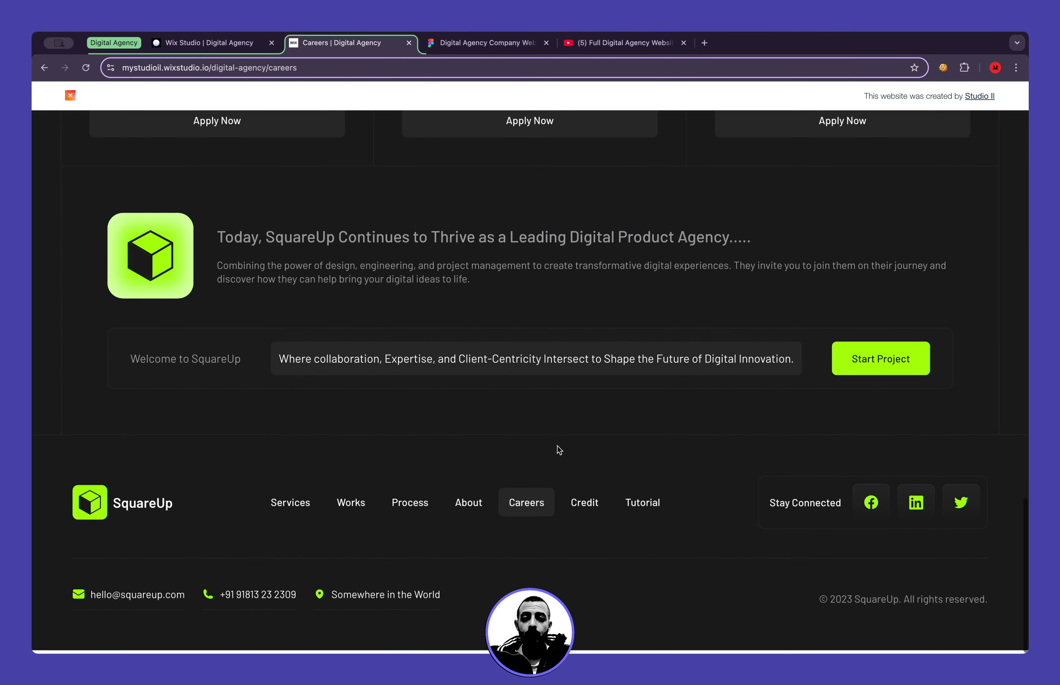
# Open the Credit page, select the Figma designer's name, then open and close the YouTube tutorial playlist
pyautogui.click(579, 504)
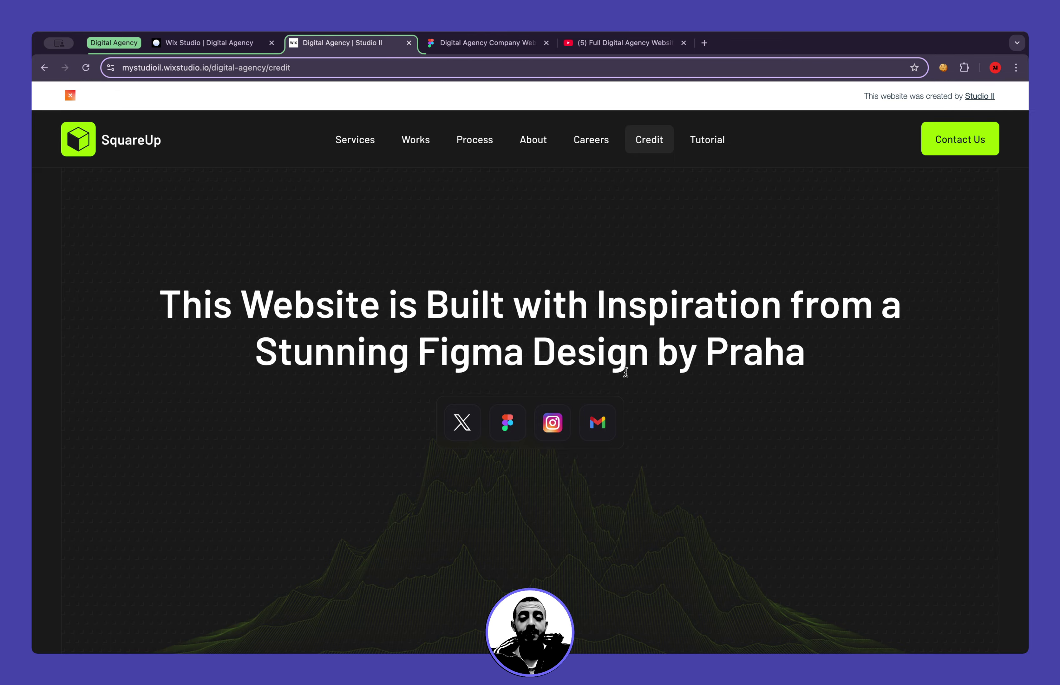
pyautogui.doubleClick(774, 357)
pyautogui.click(669, 351)
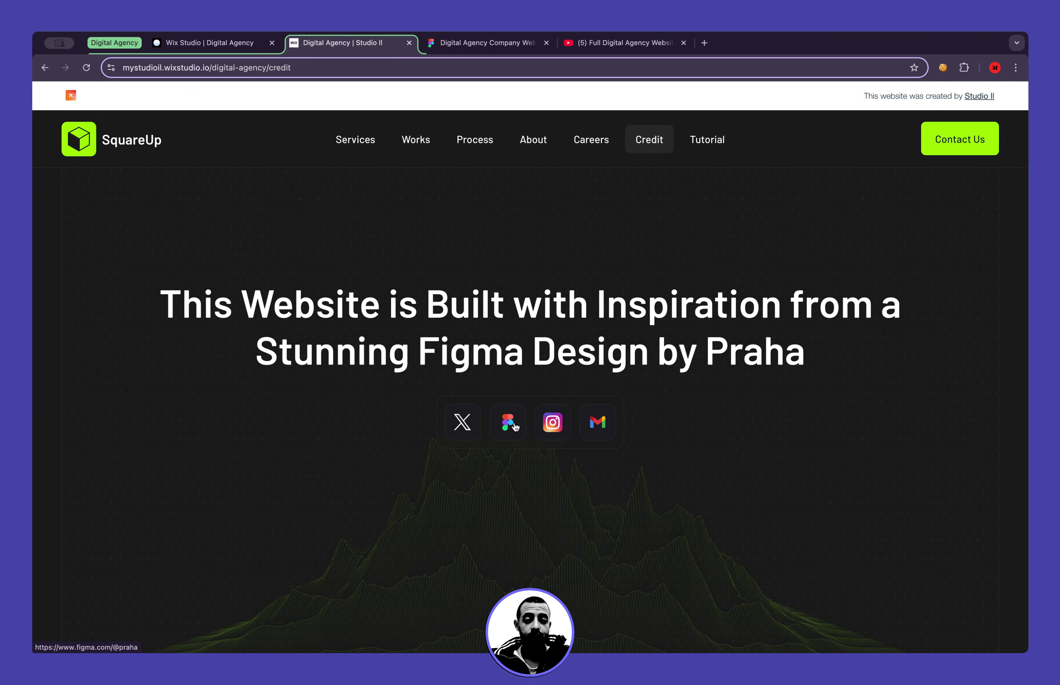
pyautogui.scroll(-5, 513, 426)
pyautogui.scroll(5, 513, 429)
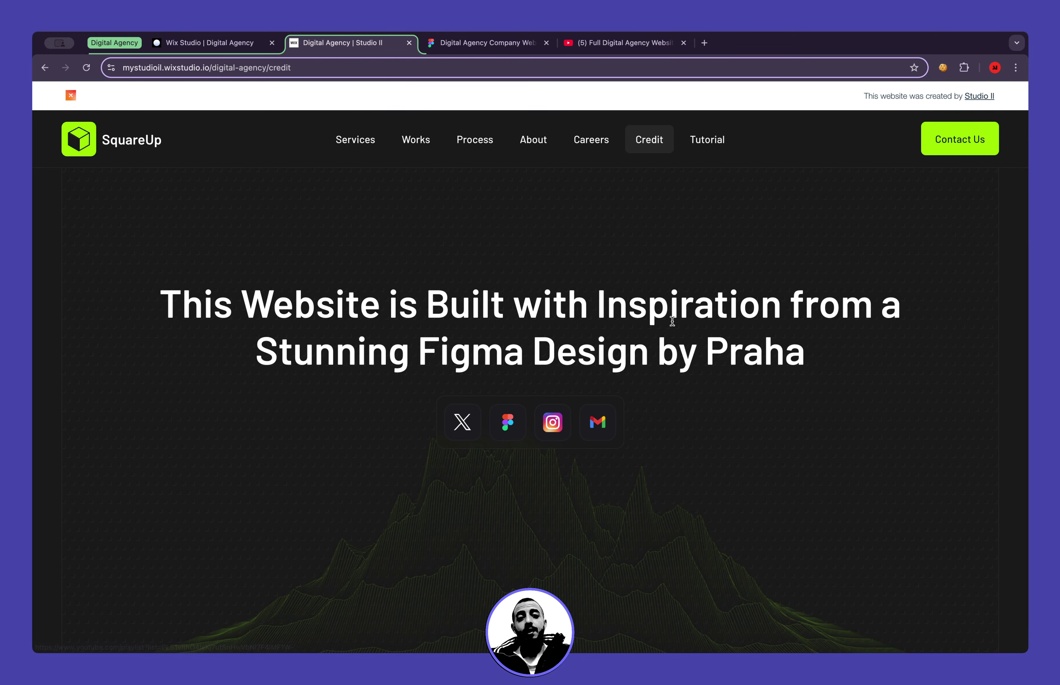
pyautogui.click(708, 146)
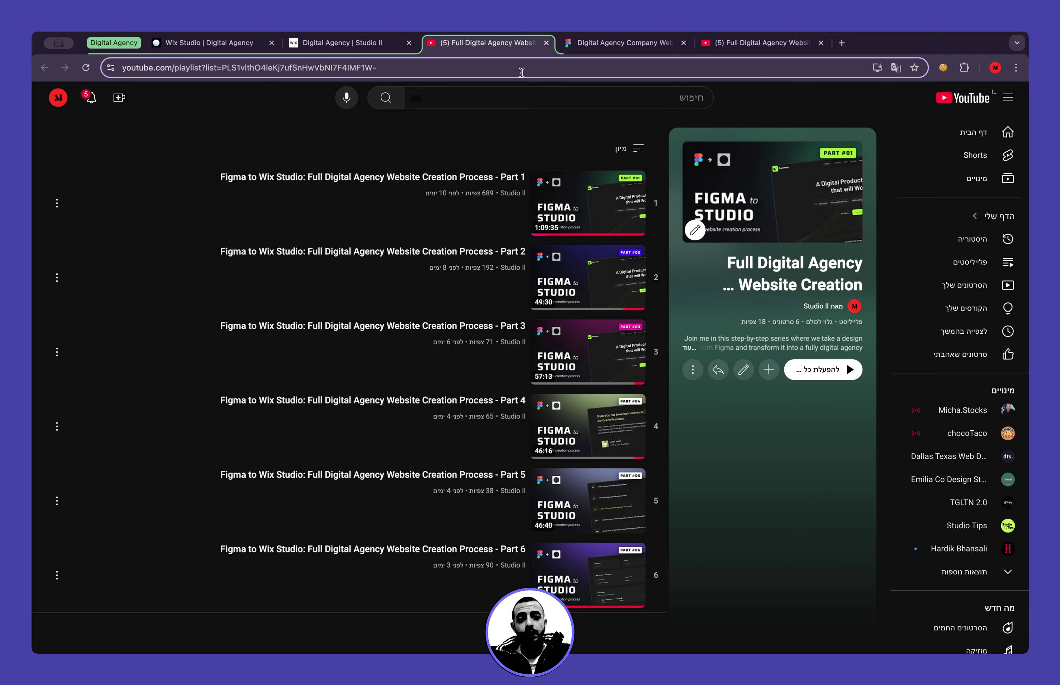
pyautogui.click(546, 43)
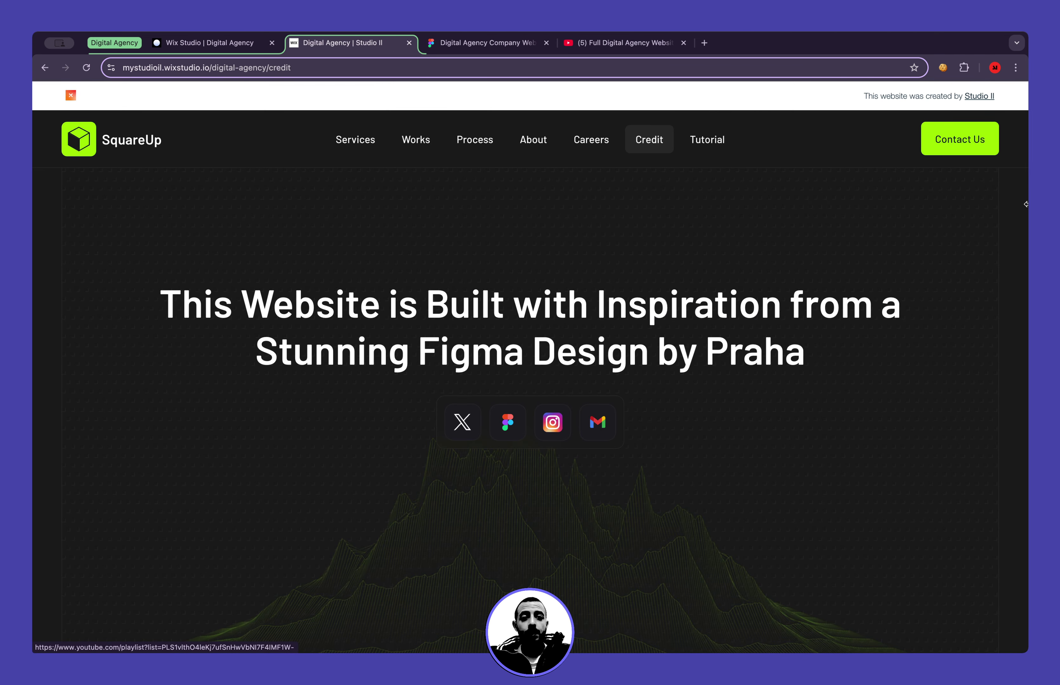
# Narrow the window to the mobile layout and open Services from the mobile menu
pyautogui.moveTo(1027, 206); pyautogui.dragTo(645, 238)
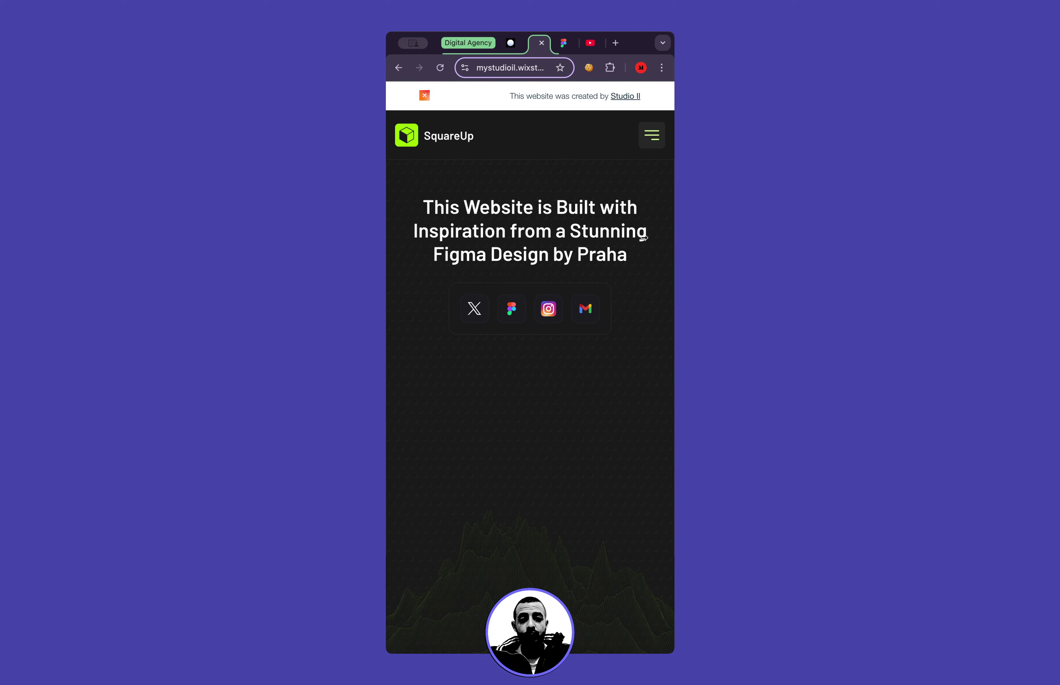
pyautogui.click(650, 149)
pyautogui.click(459, 206)
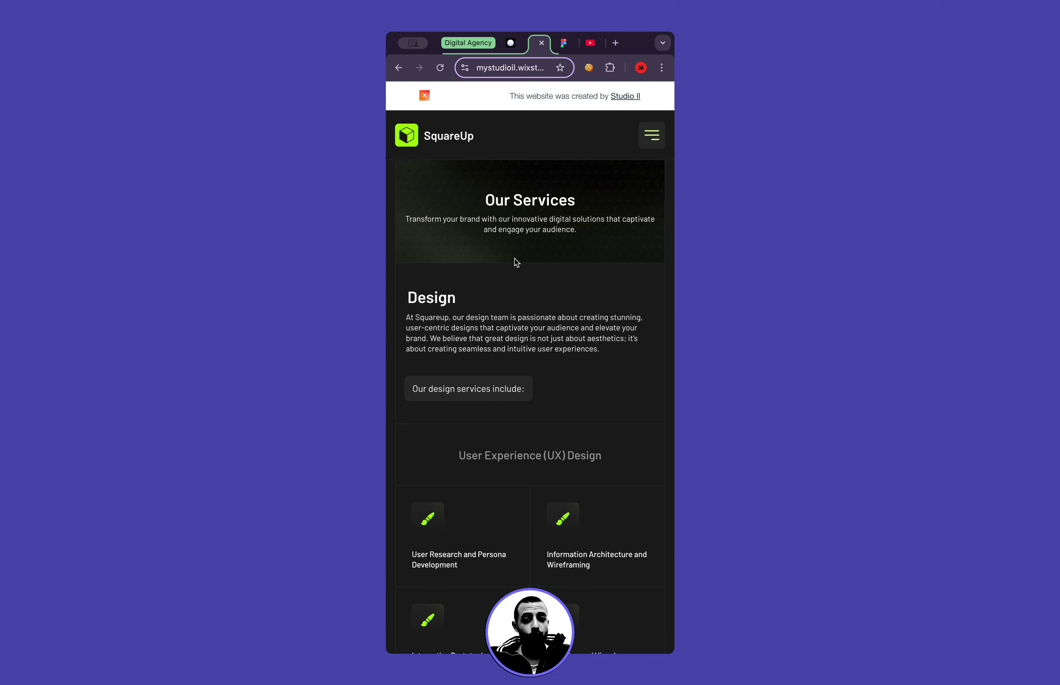
pyautogui.scroll(-15, 523, 385)
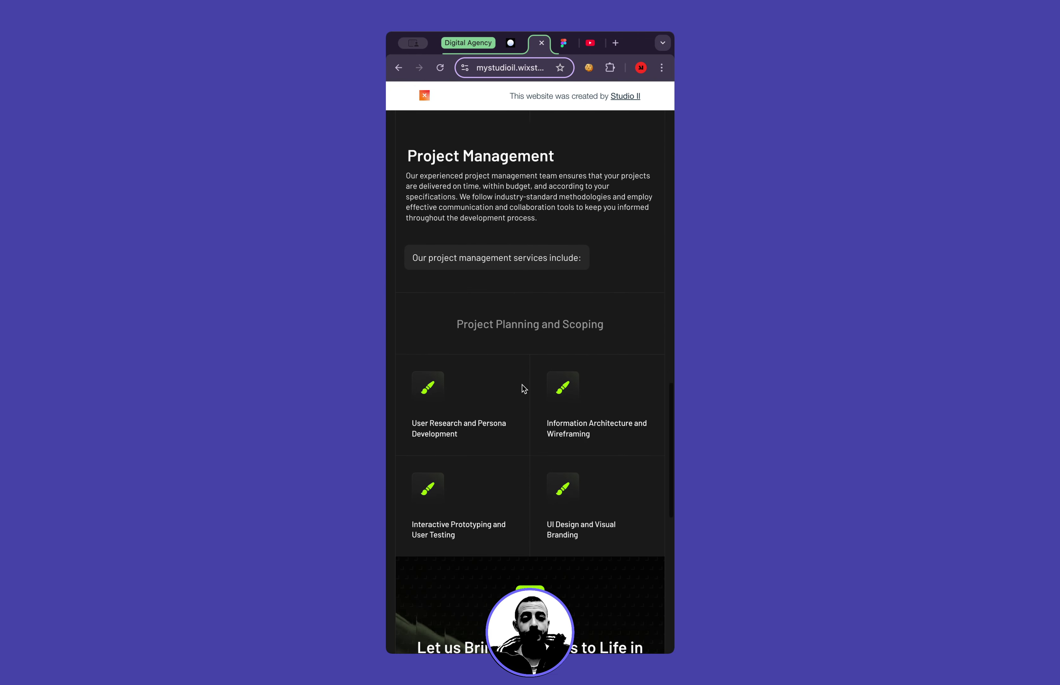
pyautogui.scroll(-10, 523, 388)
pyautogui.scroll(15, 522, 388)
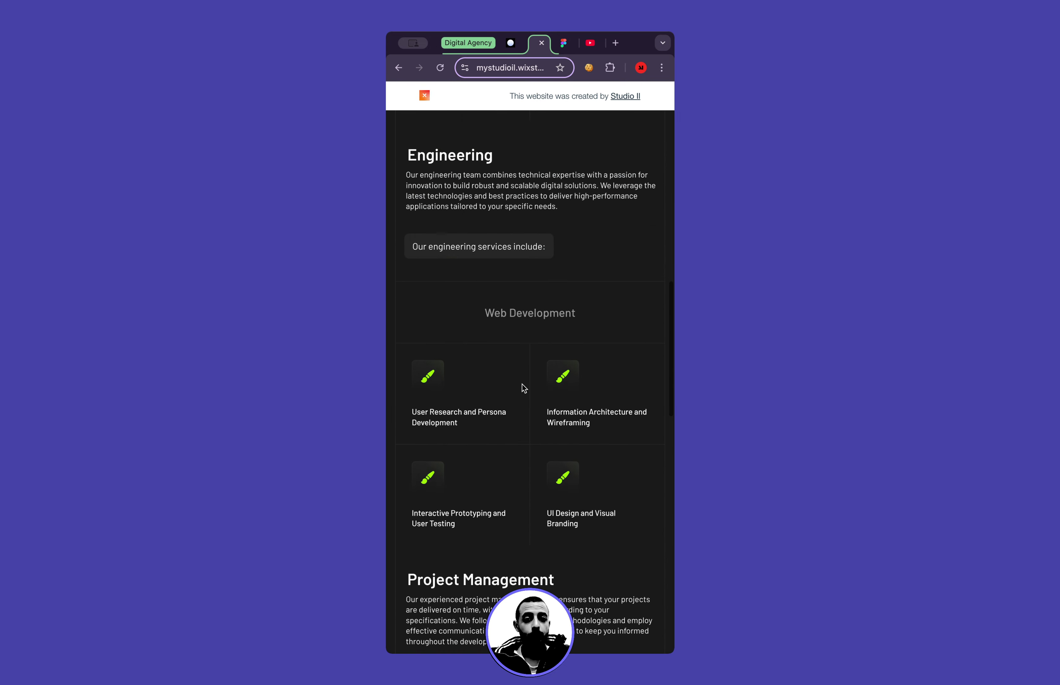
pyautogui.scroll(-15, 523, 389)
# Browse the Works, Process and About pages through the footer links
pyautogui.click(507, 314)
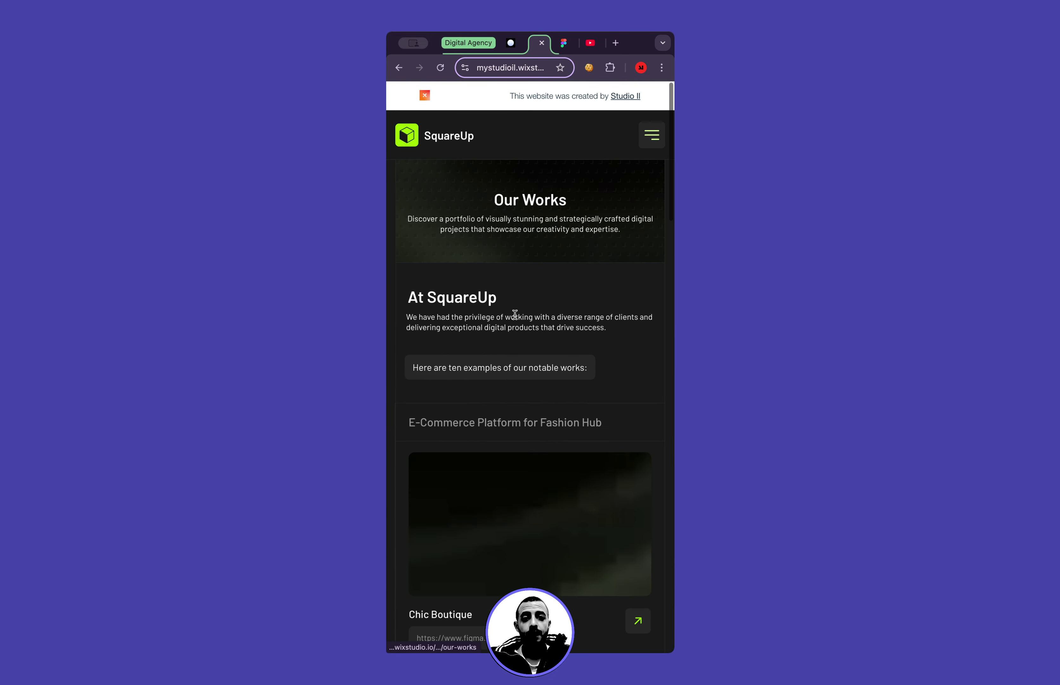
pyautogui.scroll(-15, 536, 443)
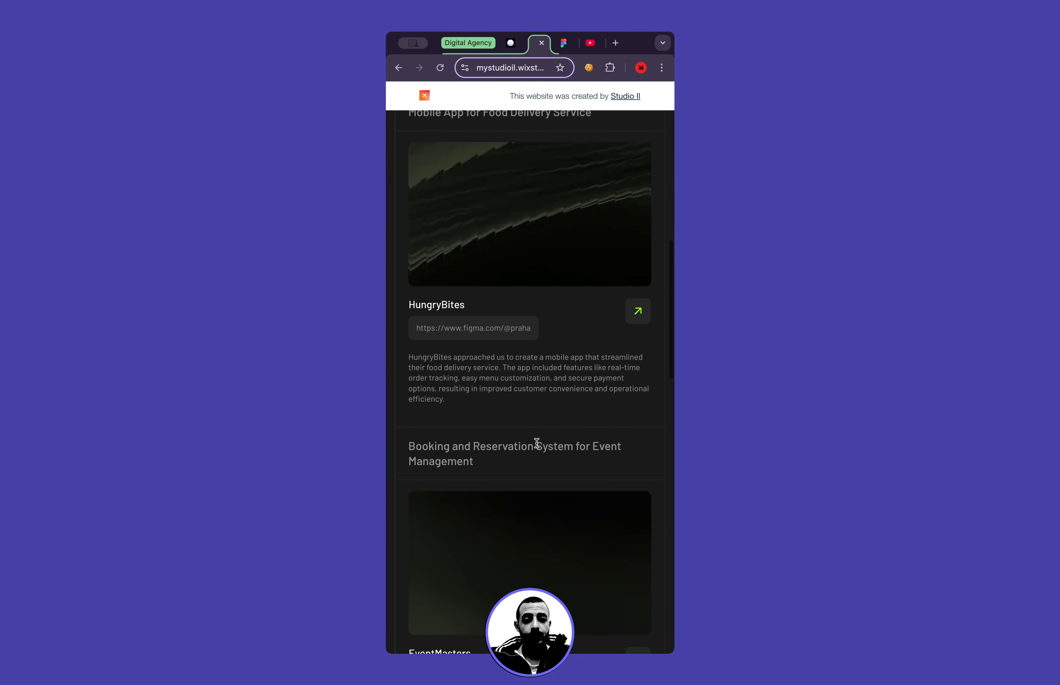
pyautogui.scroll(-10, 537, 443)
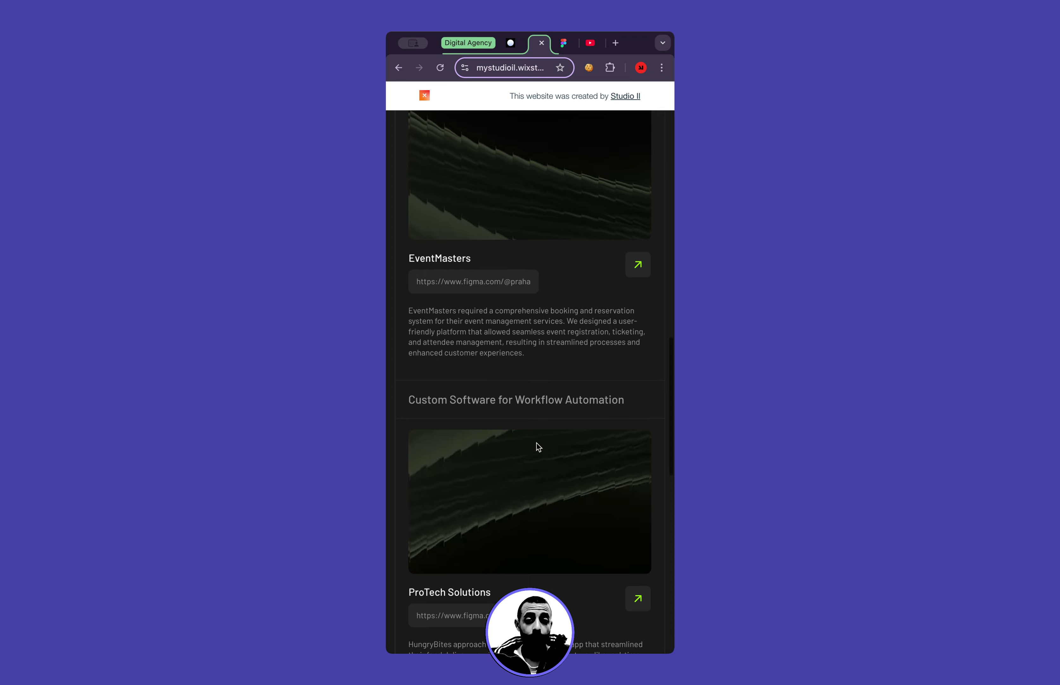
pyautogui.scroll(-1, 537, 443)
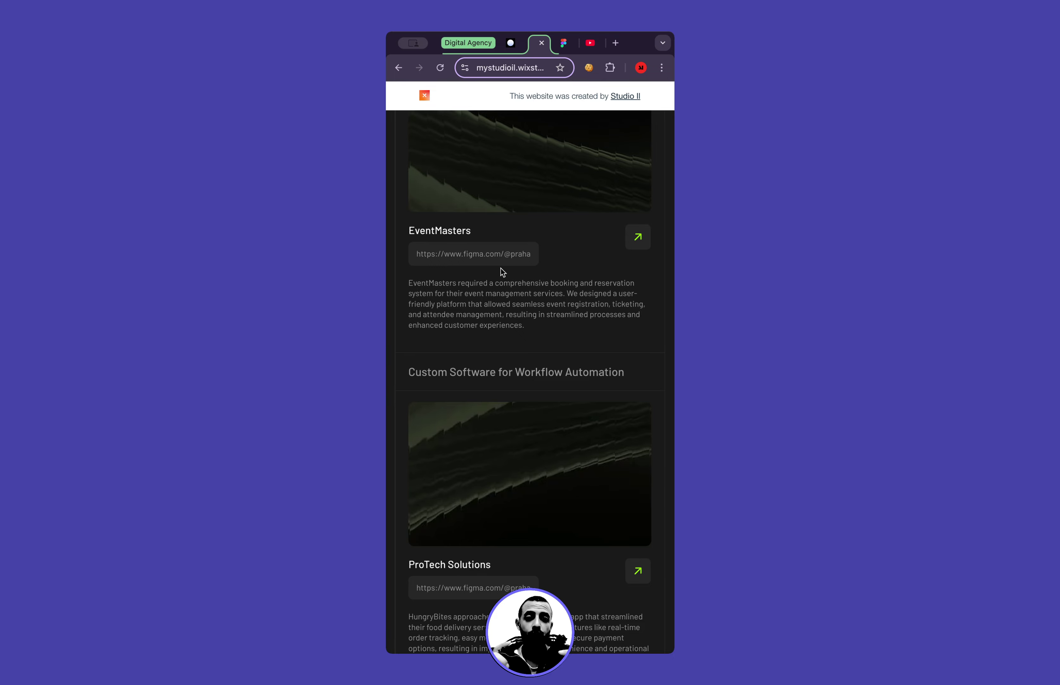
pyautogui.scroll(-15, 544, 347)
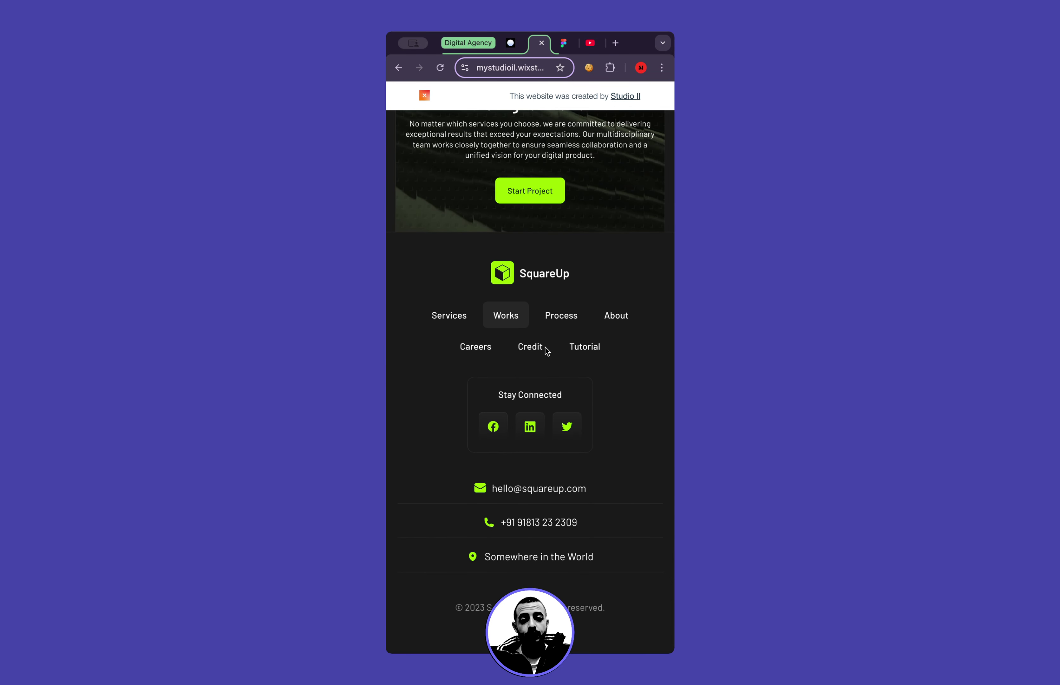
pyautogui.click(561, 315)
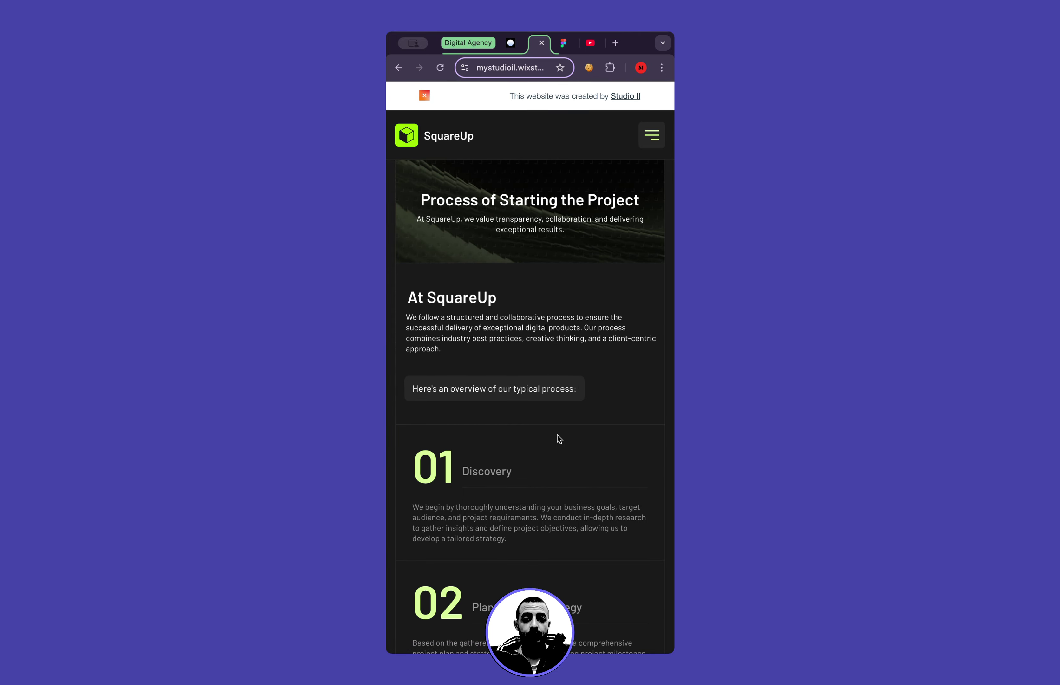
pyautogui.scroll(-20, 560, 439)
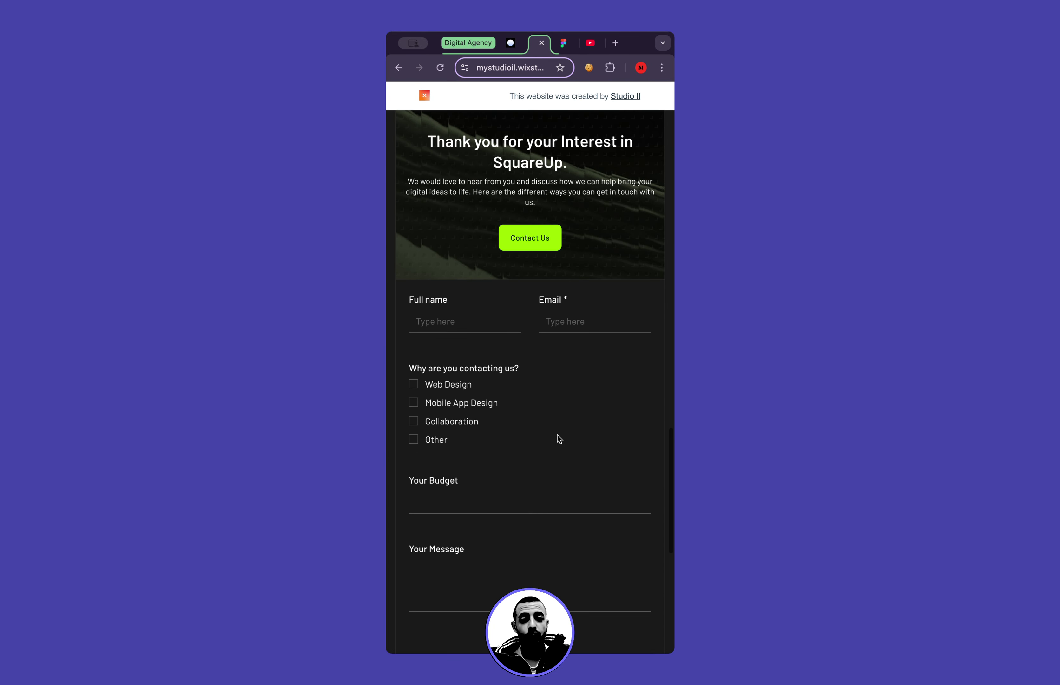
pyautogui.scroll(-10, 557, 435)
pyautogui.click(599, 317)
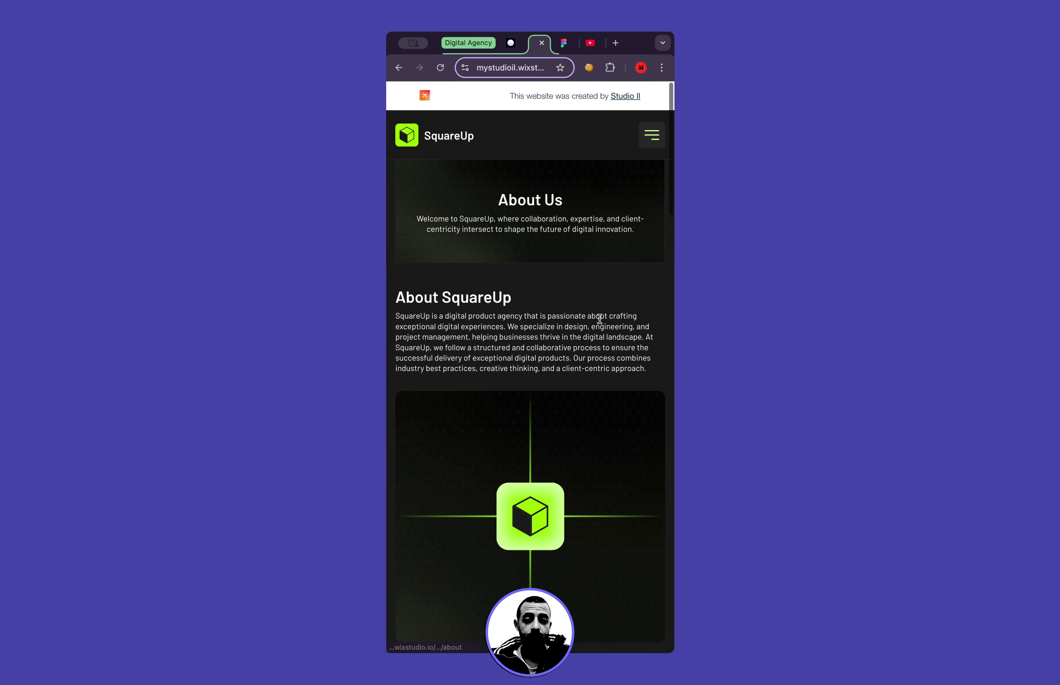
pyautogui.scroll(-8, 546, 389)
pyautogui.scroll(9, 546, 389)
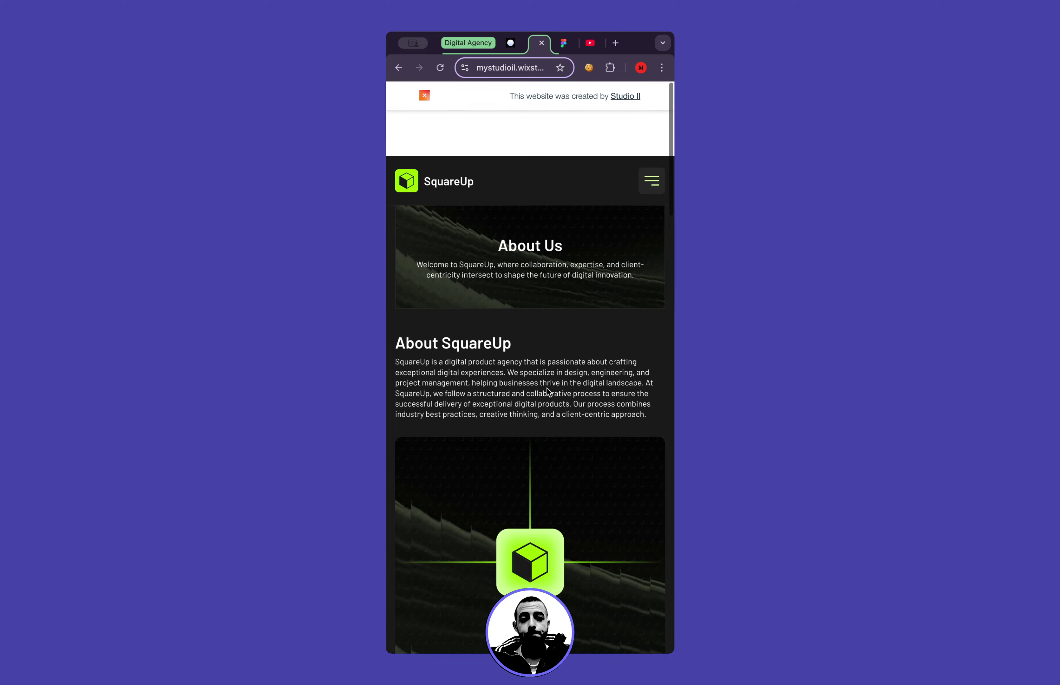
# Return to the full-width desktop layout, visit Services, then go back home via the SquareUp logo
pyautogui.hotkey('ctrl', 'alt', 'Return')
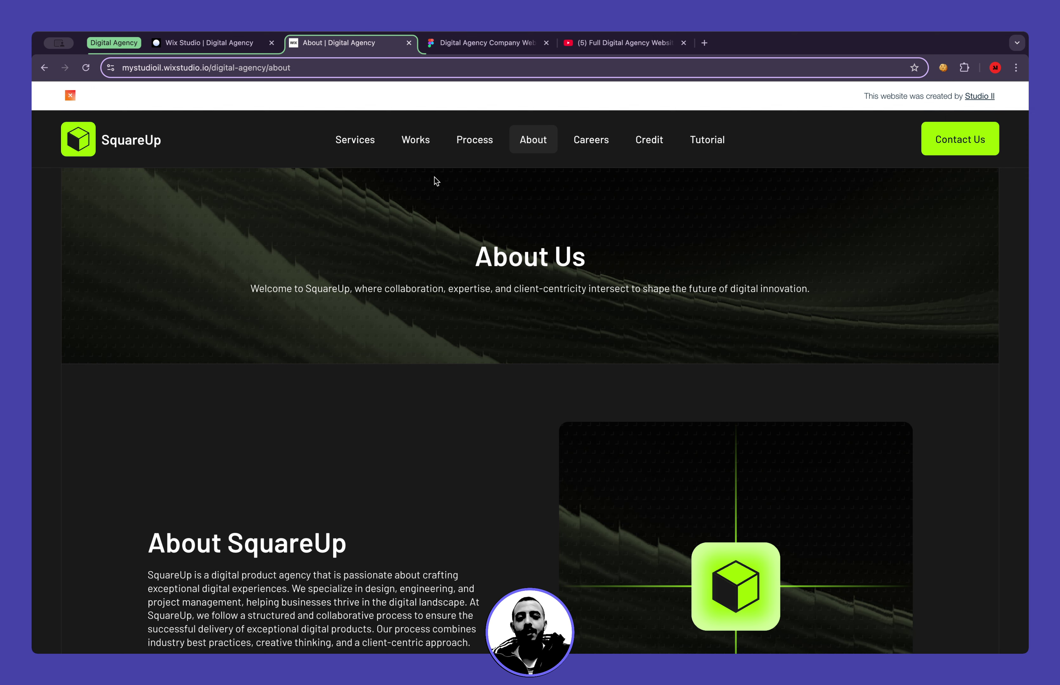
pyautogui.click(346, 140)
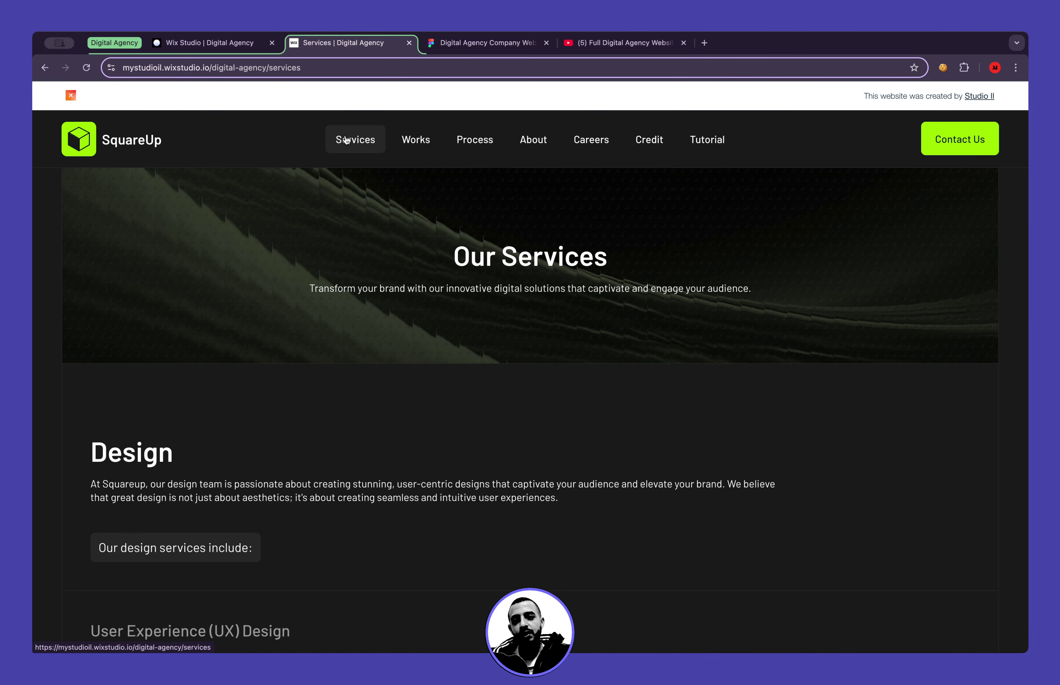
pyautogui.click(126, 146)
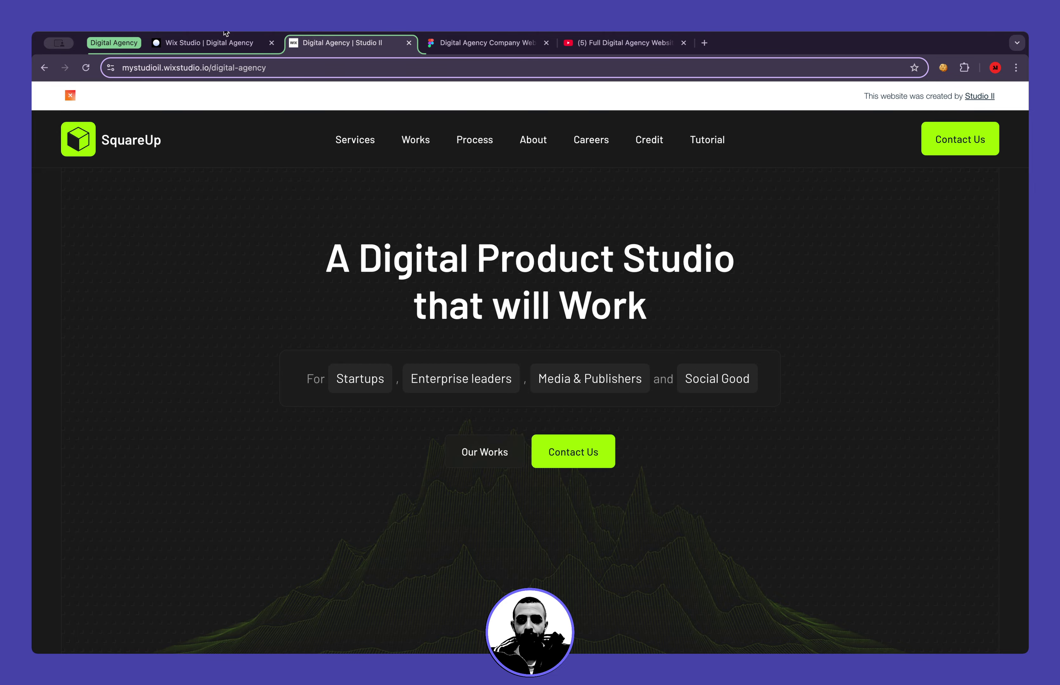
# In the editor, enable coding with Start Coding and minimize the code panel
pyautogui.click(226, 41)
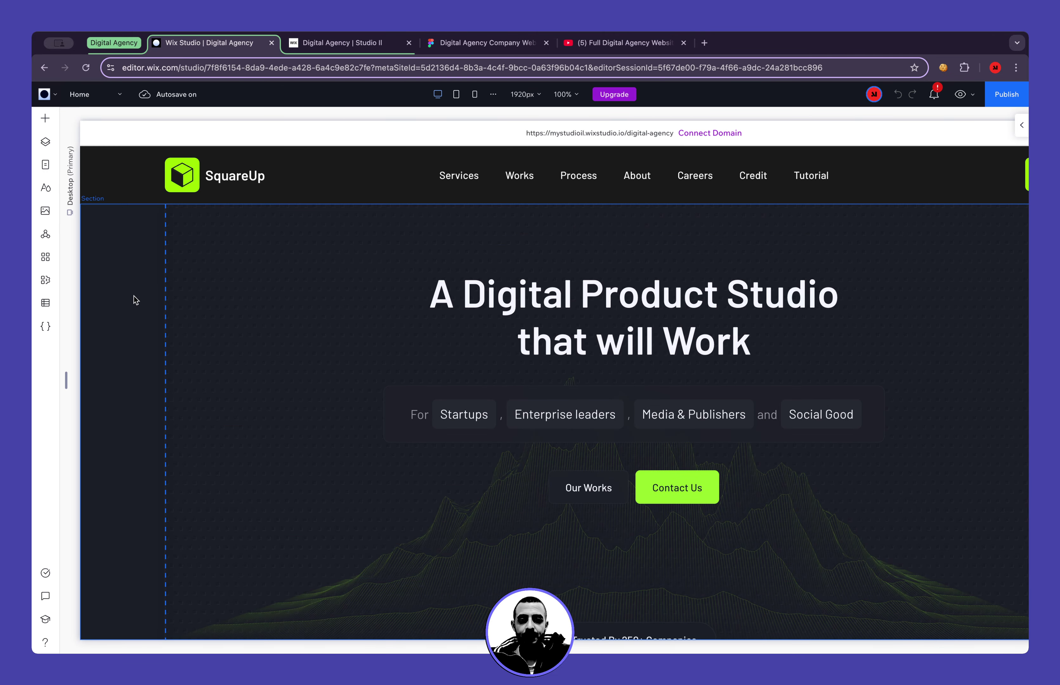
pyautogui.click(45, 326)
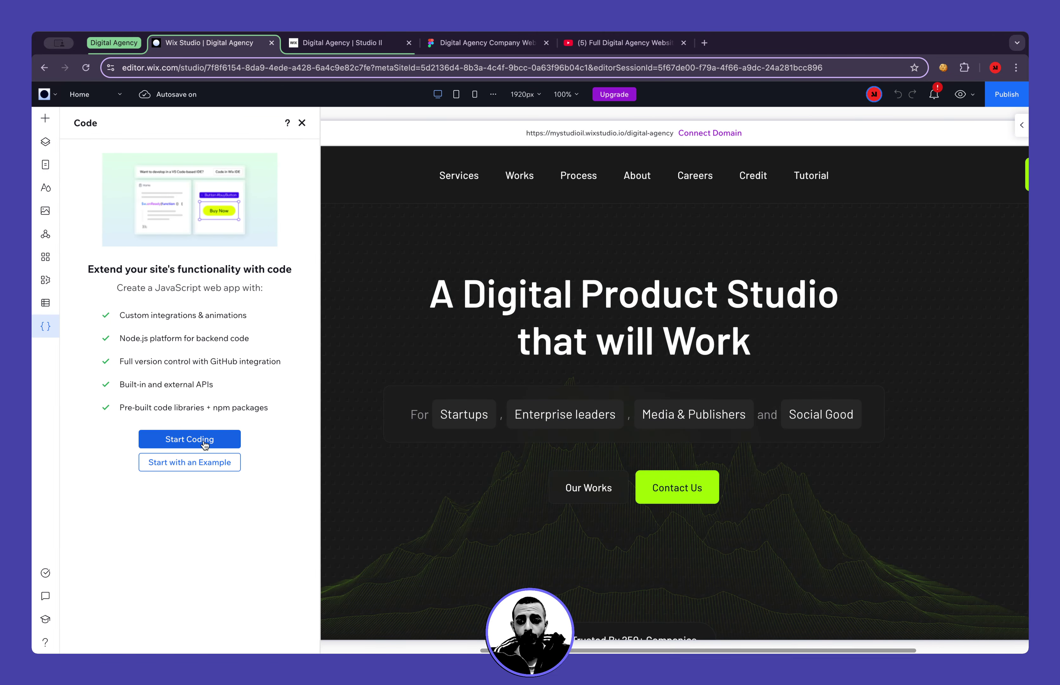
pyautogui.click(203, 445)
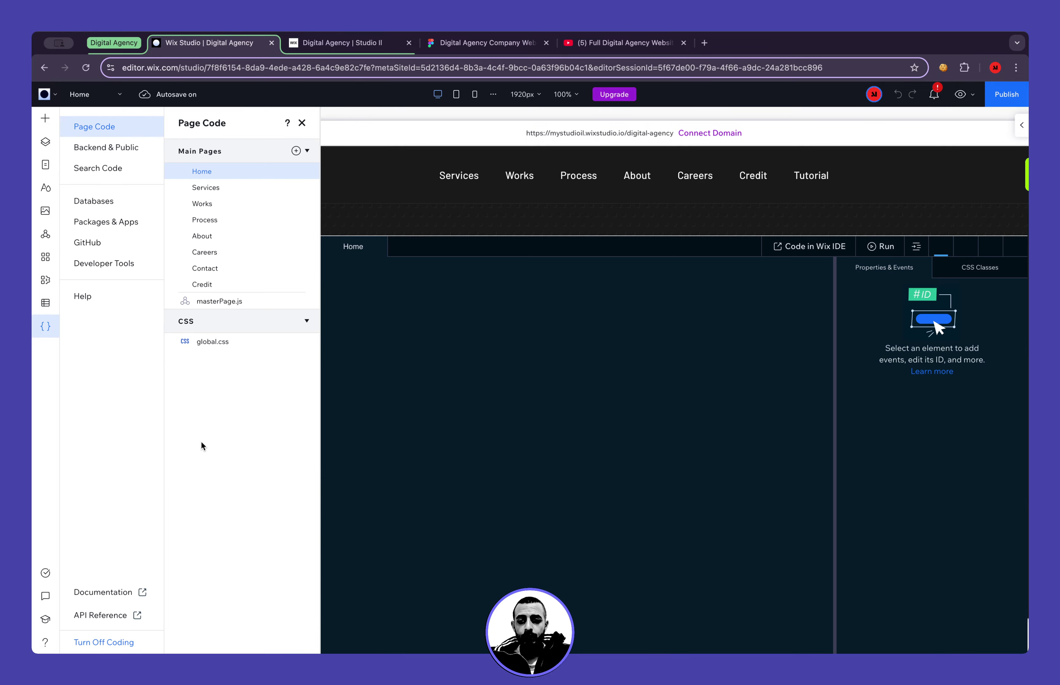
pyautogui.click(303, 123)
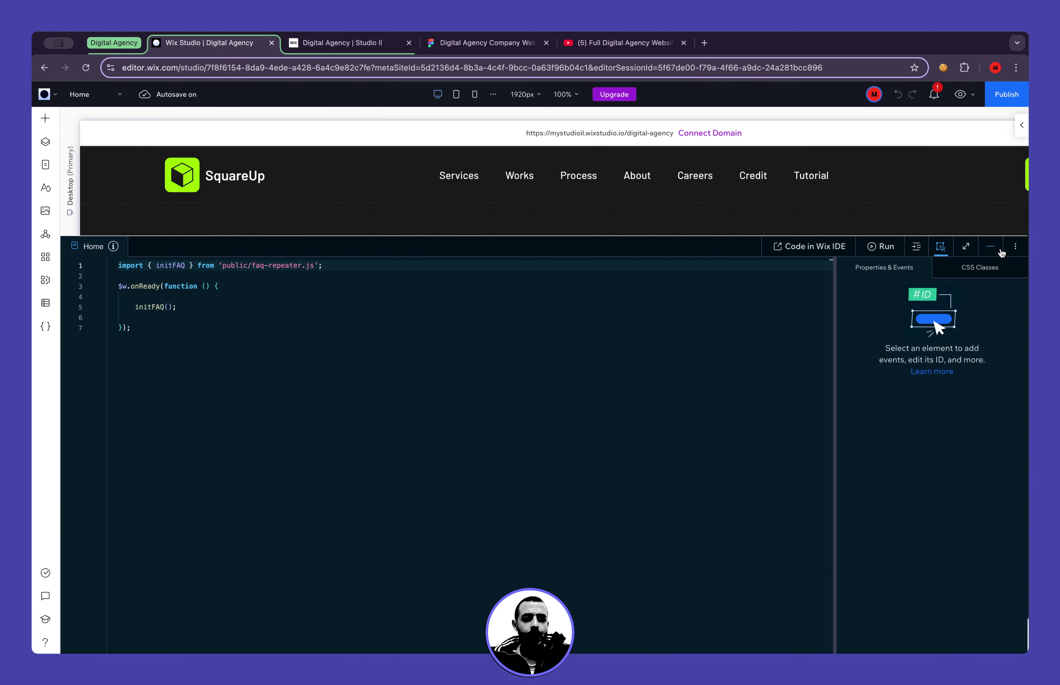
pyautogui.click(991, 247)
# Select the FAQ questions section on the Home page and open its Layers list
pyautogui.scroll(-10, 784, 379)
pyautogui.scroll(-10, 759, 402)
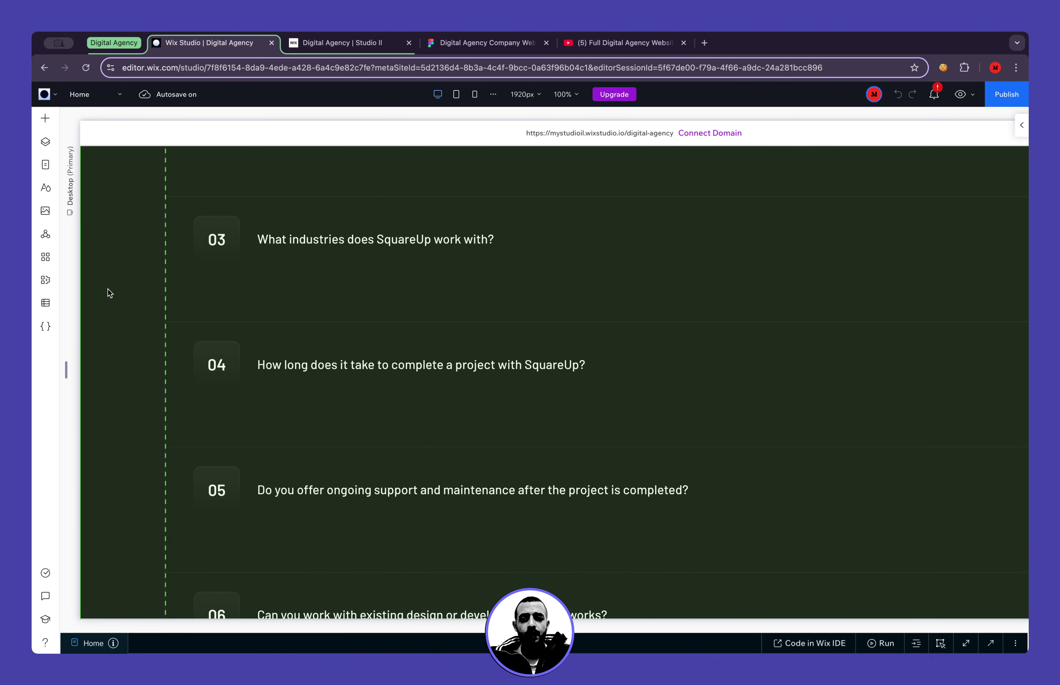
pyautogui.click(108, 294)
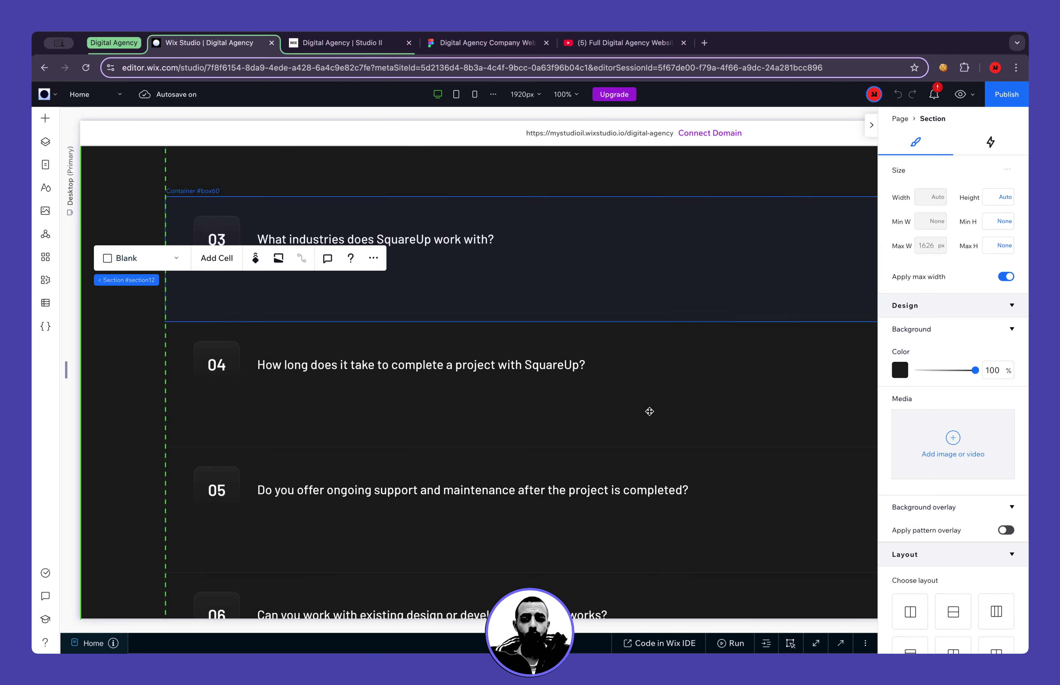
pyautogui.click(872, 125)
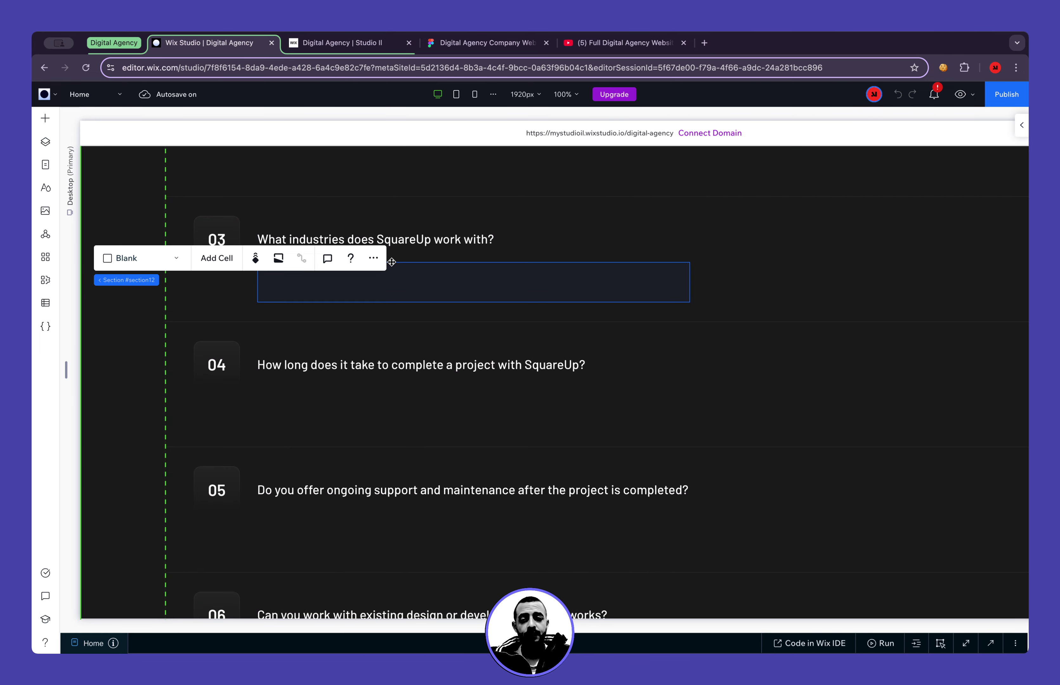
pyautogui.click(47, 159)
pyautogui.click(46, 143)
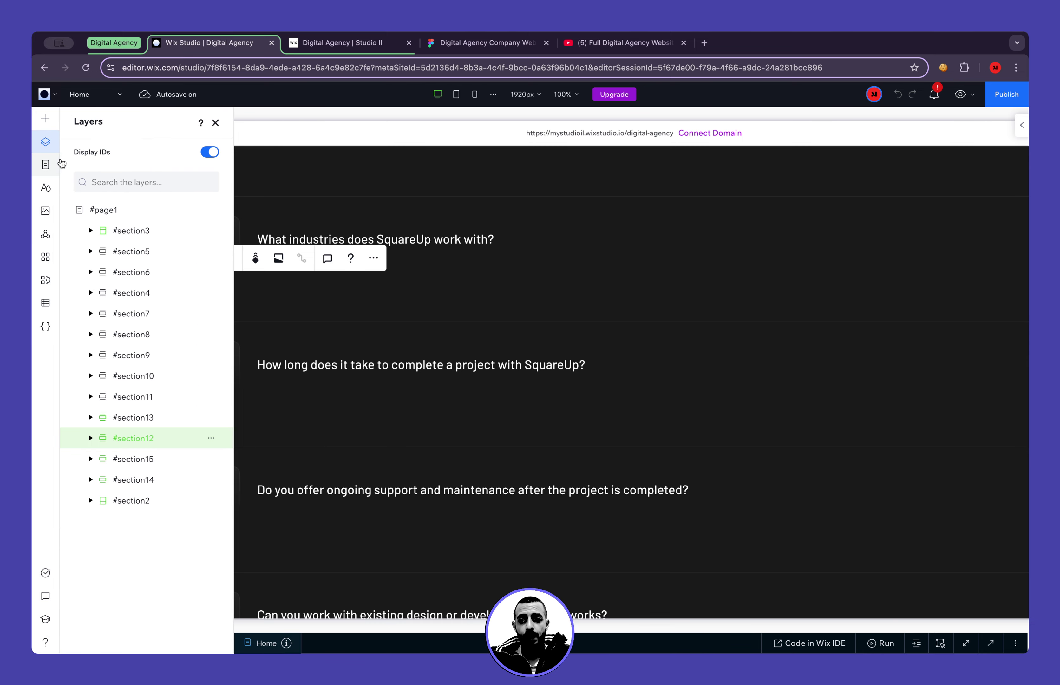
# Turn off Display IDs and open faq-repeater.js from Backend & Public in the expanded code panel
pyautogui.click(212, 152)
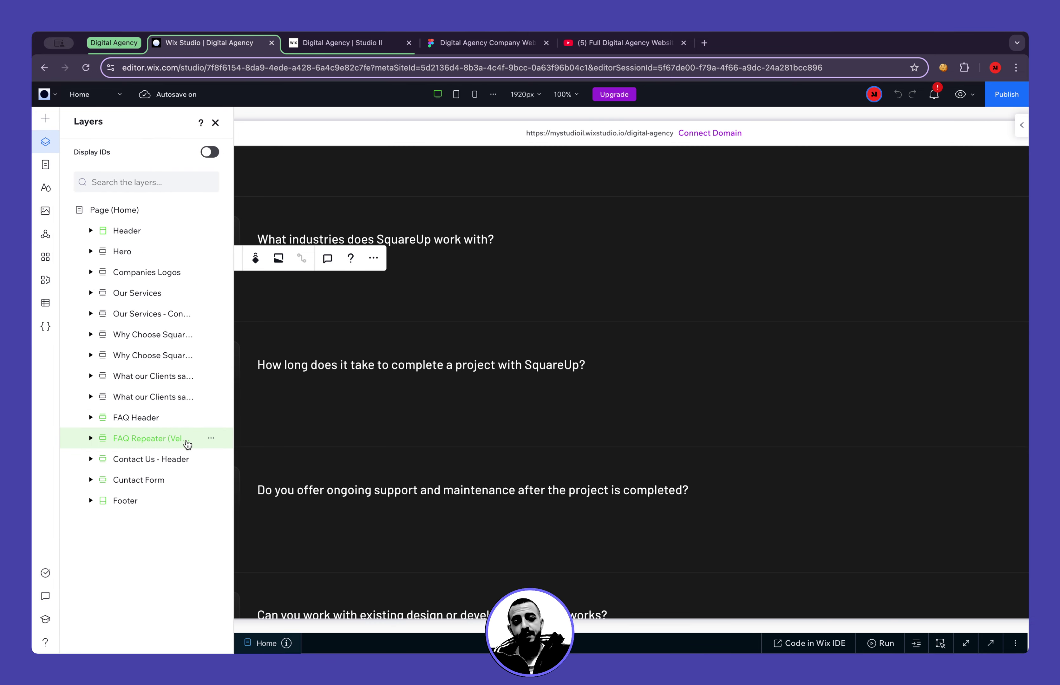
pyautogui.click(965, 643)
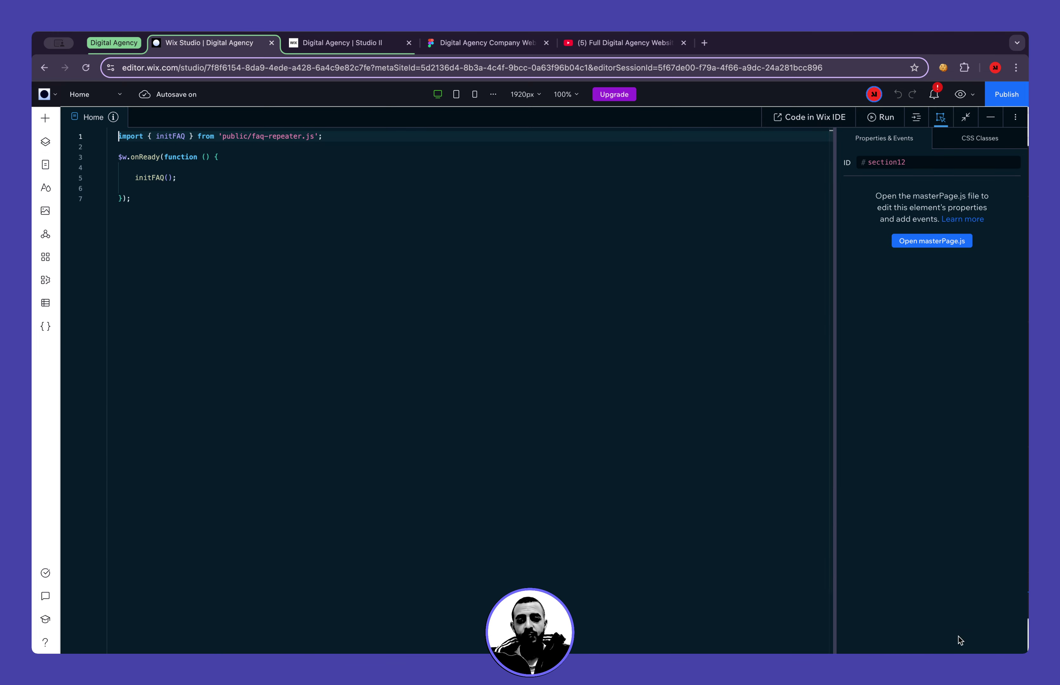
pyautogui.click(45, 326)
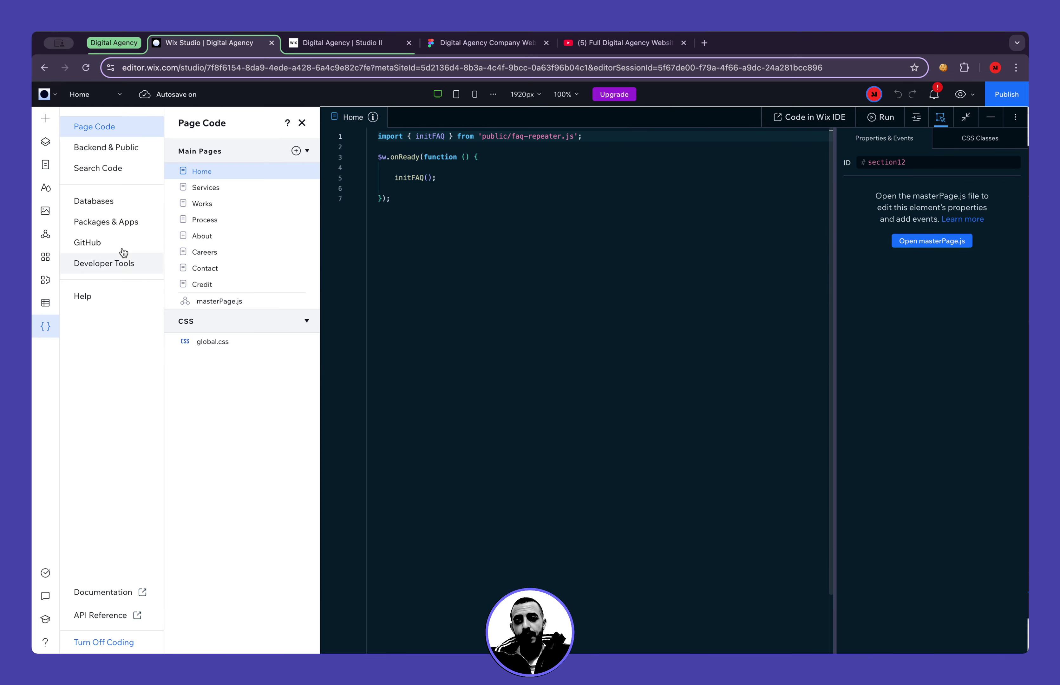
pyautogui.click(146, 153)
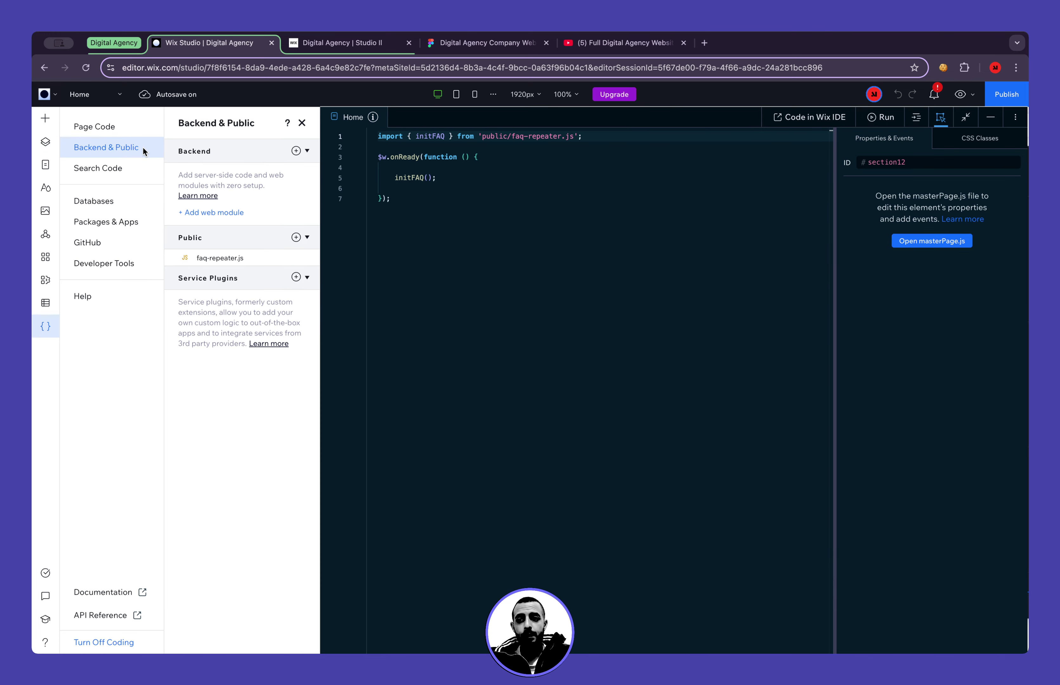
pyautogui.click(216, 261)
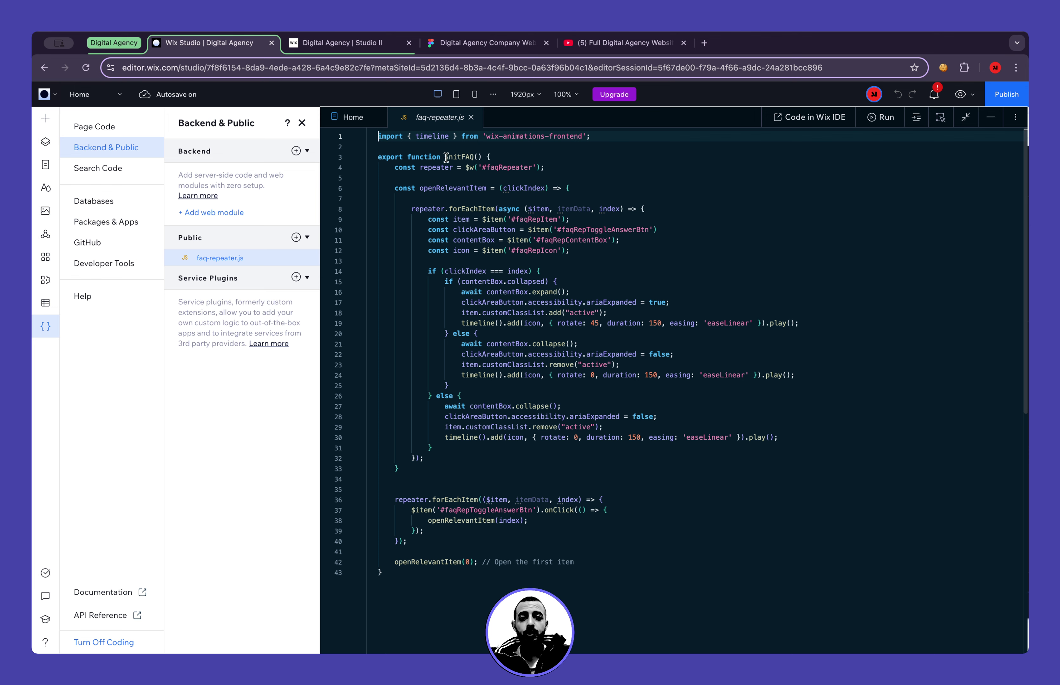
# Highlight initFAQ, the faqRepeater ID and line 17's ariaExpanded statement, placing the cursor at its end
pyautogui.moveTo(448, 161)
pyautogui.moveTo(445, 157); pyautogui.dragTo(481, 156)
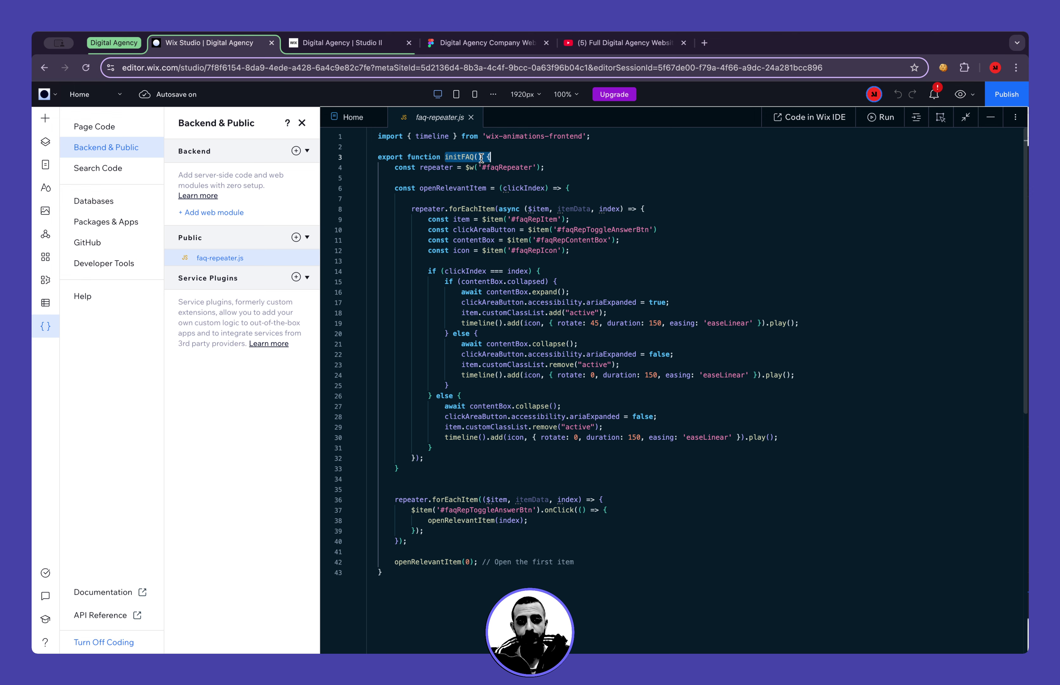
pyautogui.doubleClick(521, 168)
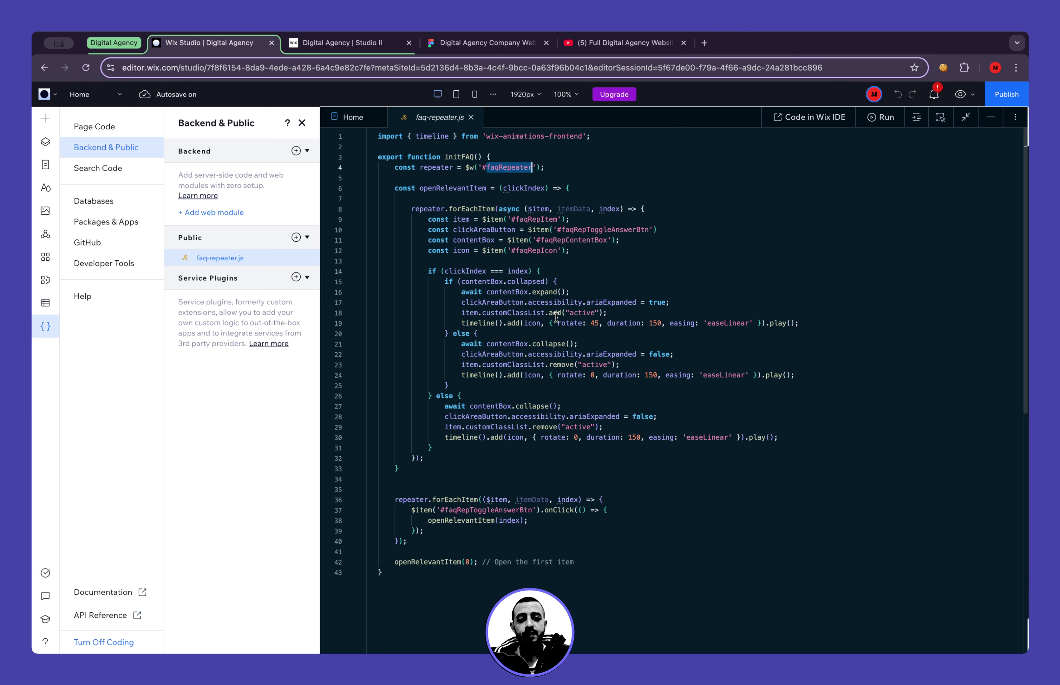
pyautogui.click(673, 303)
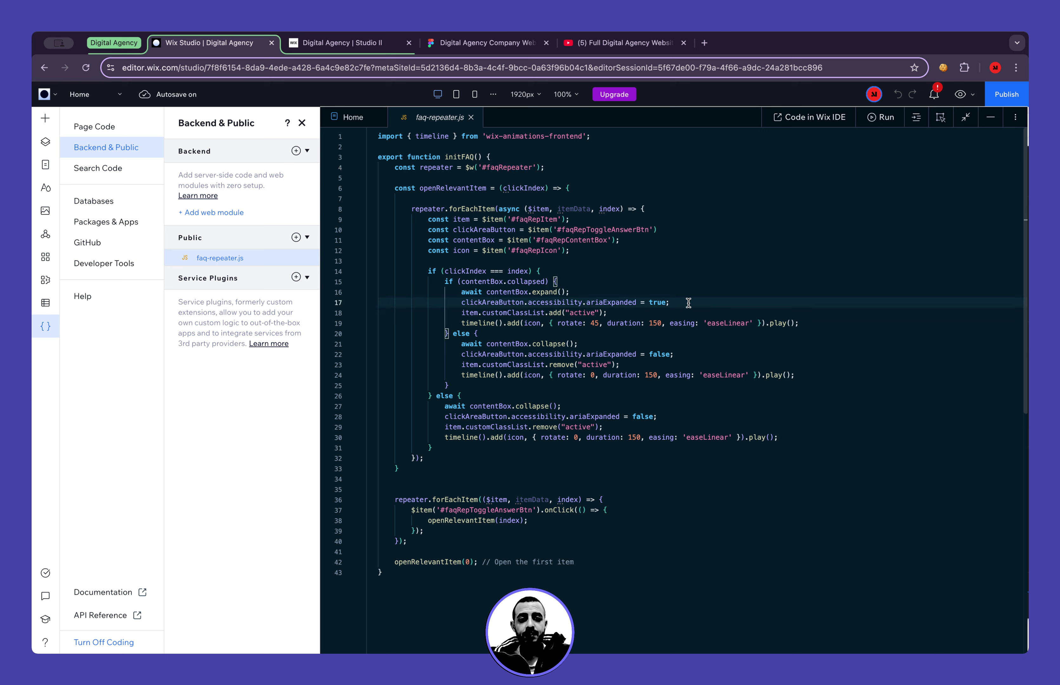
pyautogui.hotkey('shift', 'Home')
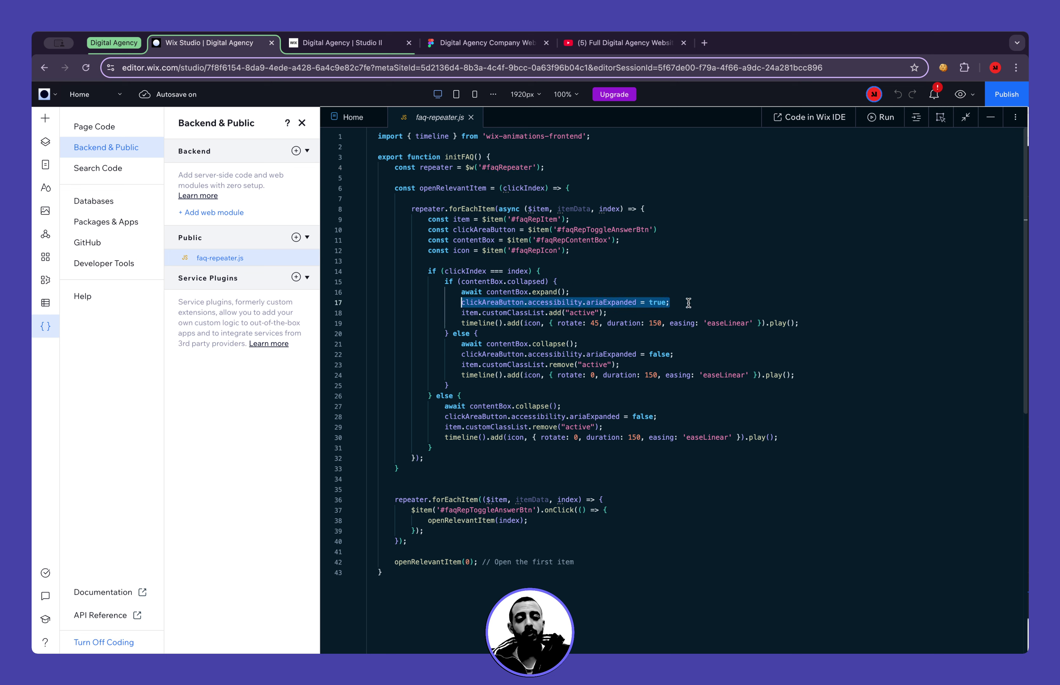
pyautogui.click(688, 303)
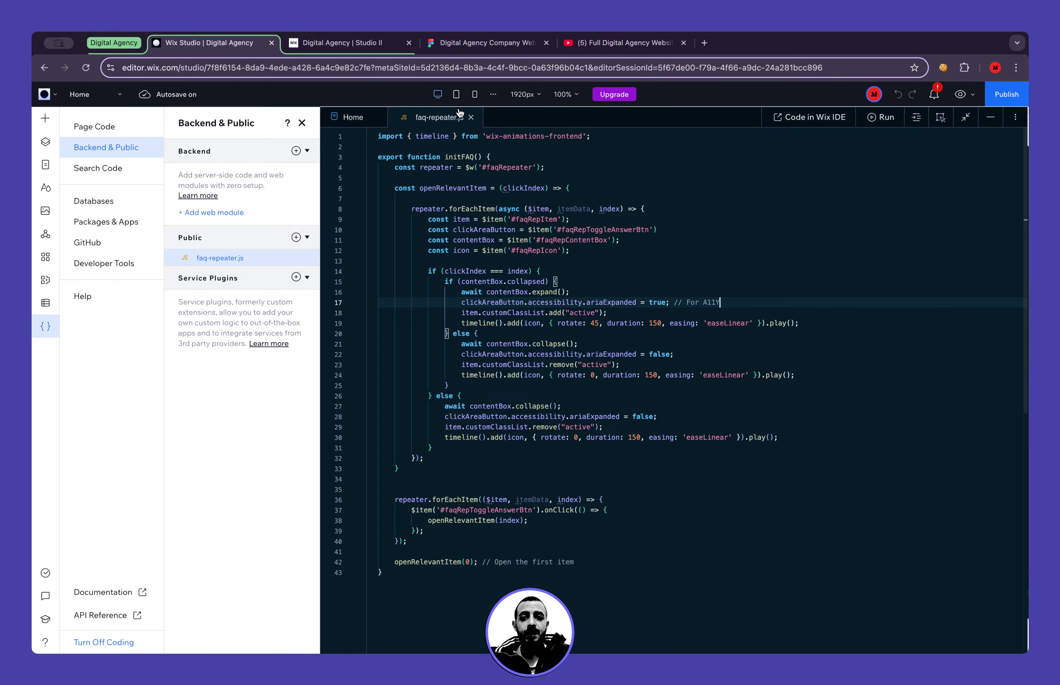
pyautogui.click(377, 45)
pyautogui.scroll(-20, 510, 369)
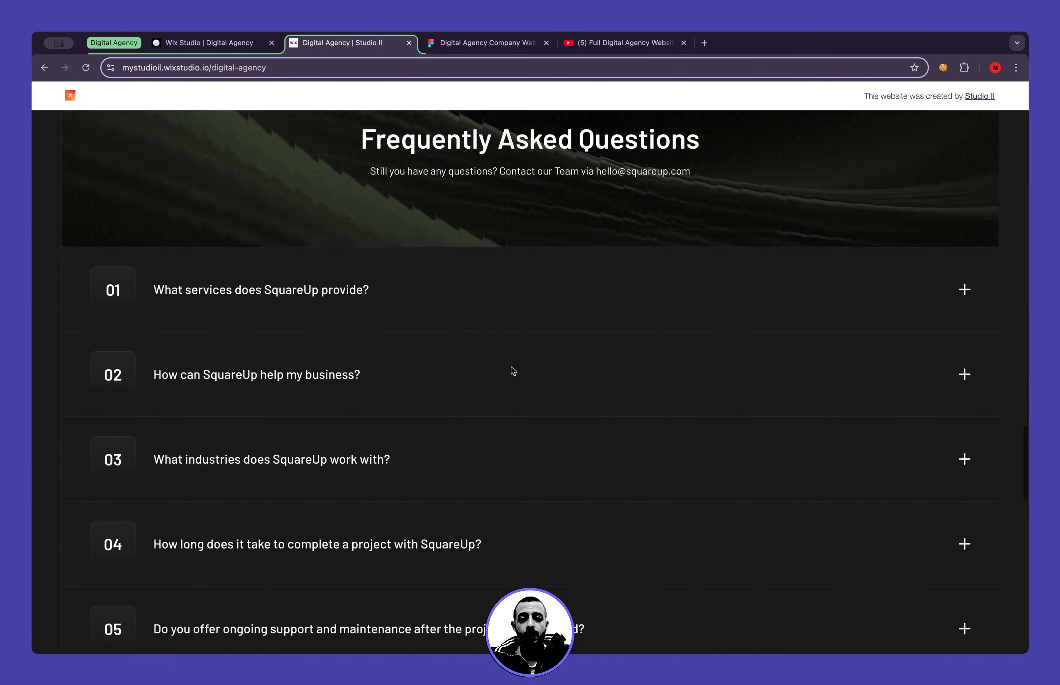
pyautogui.scroll(8, 511, 369)
pyautogui.scroll(-1, 511, 368)
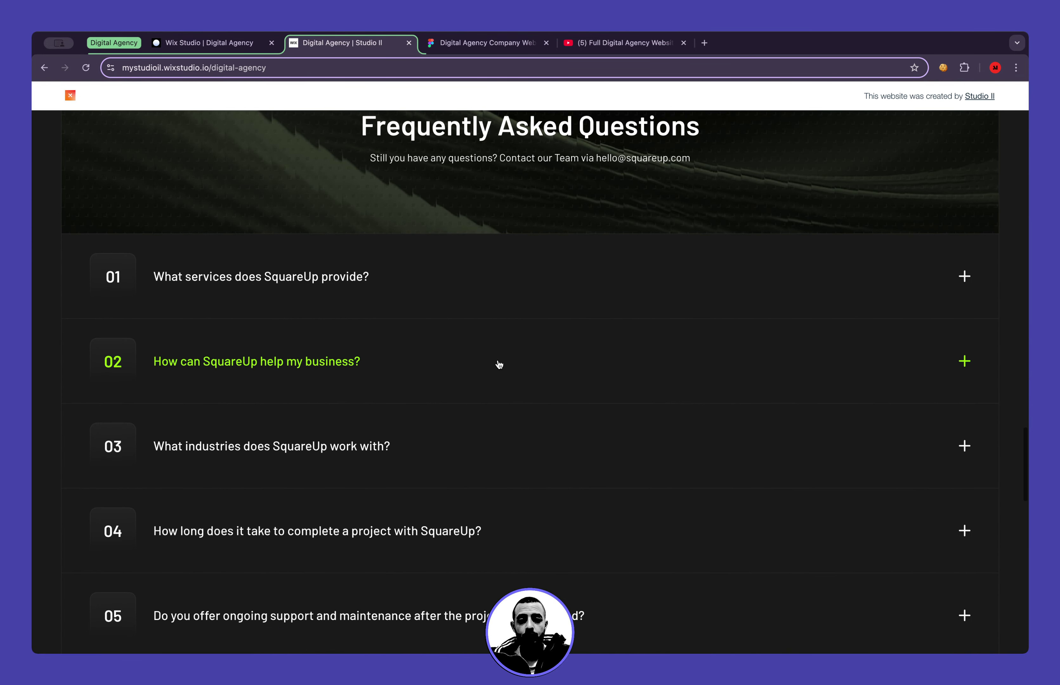
pyautogui.click(498, 364)
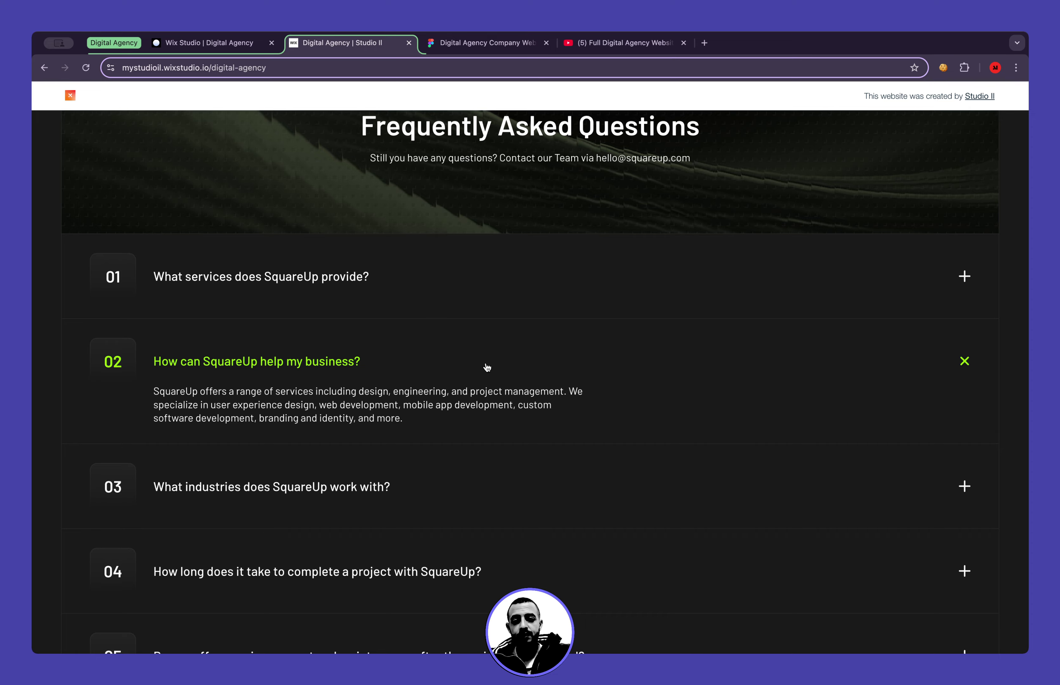
pyautogui.click(226, 49)
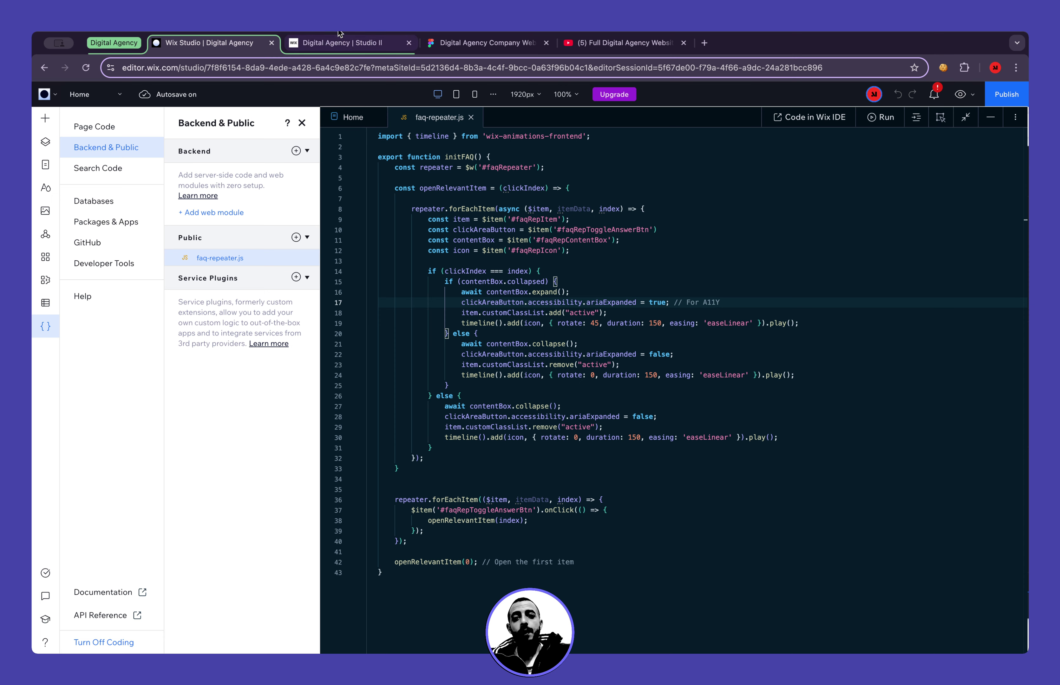
pyautogui.click(342, 42)
pyautogui.scroll(-6, 360, 356)
pyautogui.scroll(2, 360, 356)
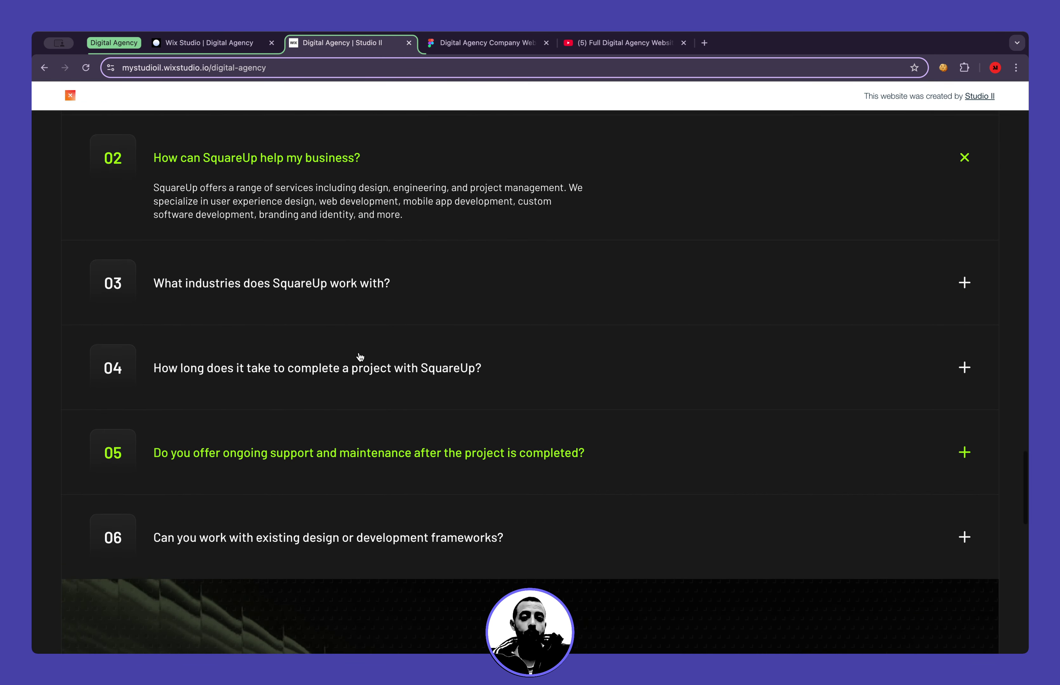
pyautogui.click(242, 41)
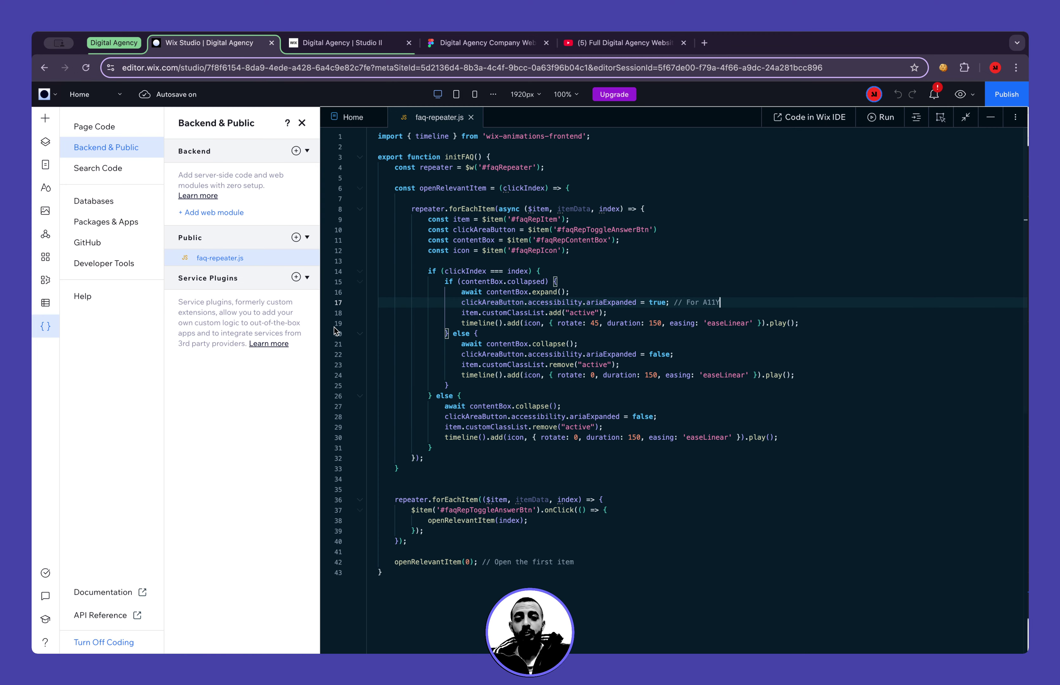
# Review the Home code's initFAQ import from faq-repeater and its initFAQ() call, then minimize the panel
pyautogui.click(351, 117)
pyautogui.moveTo(413, 199); pyautogui.dragTo(376, 144)
pyautogui.click(378, 136)
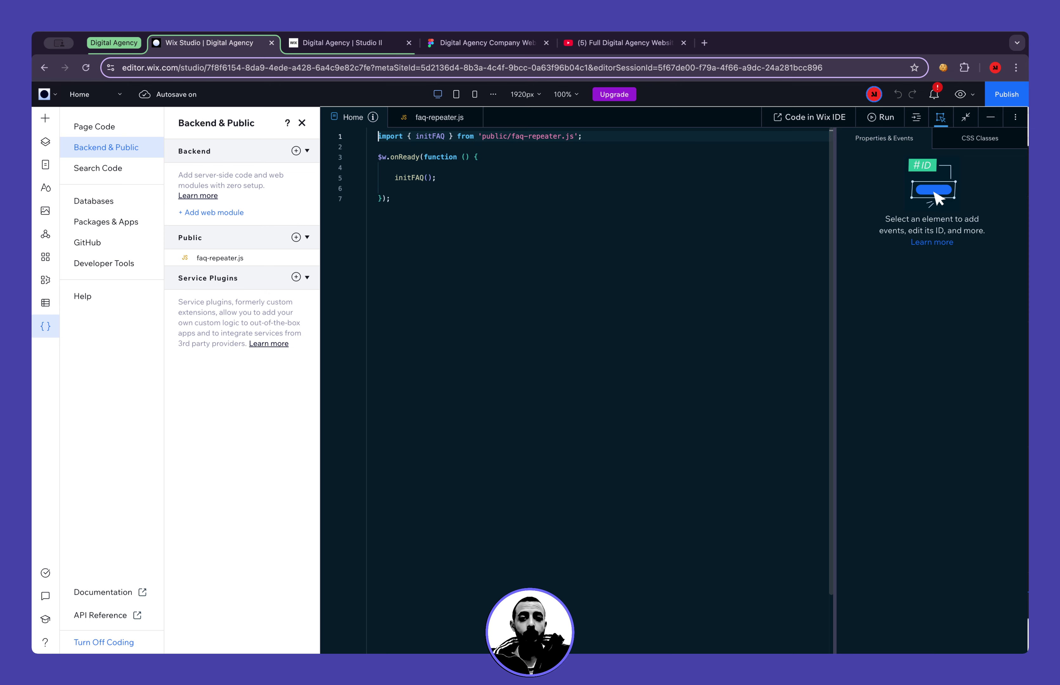
pyautogui.hotkey('shift', 'End')
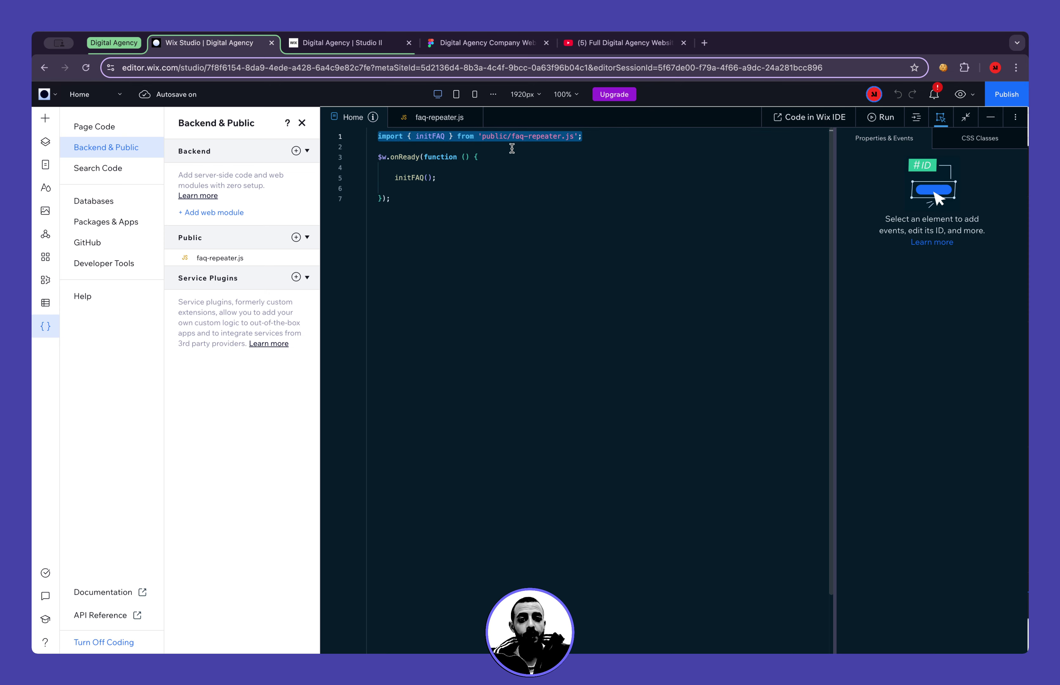
pyautogui.doubleClick(434, 137)
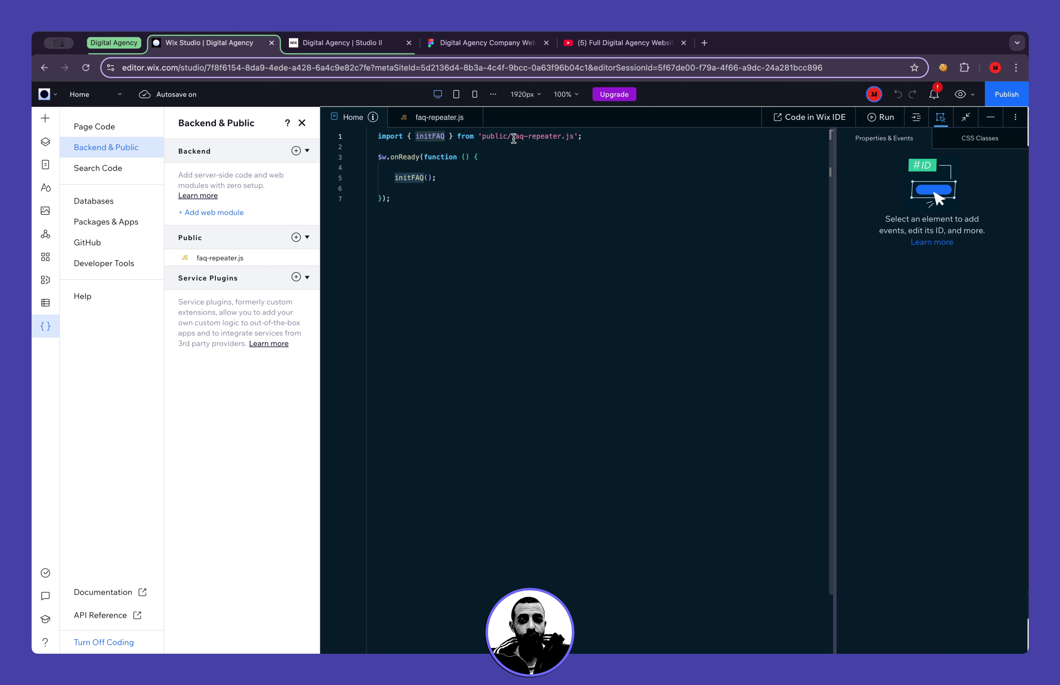
pyautogui.moveTo(516, 136); pyautogui.dragTo(561, 137)
pyautogui.moveTo(394, 179); pyautogui.dragTo(464, 178)
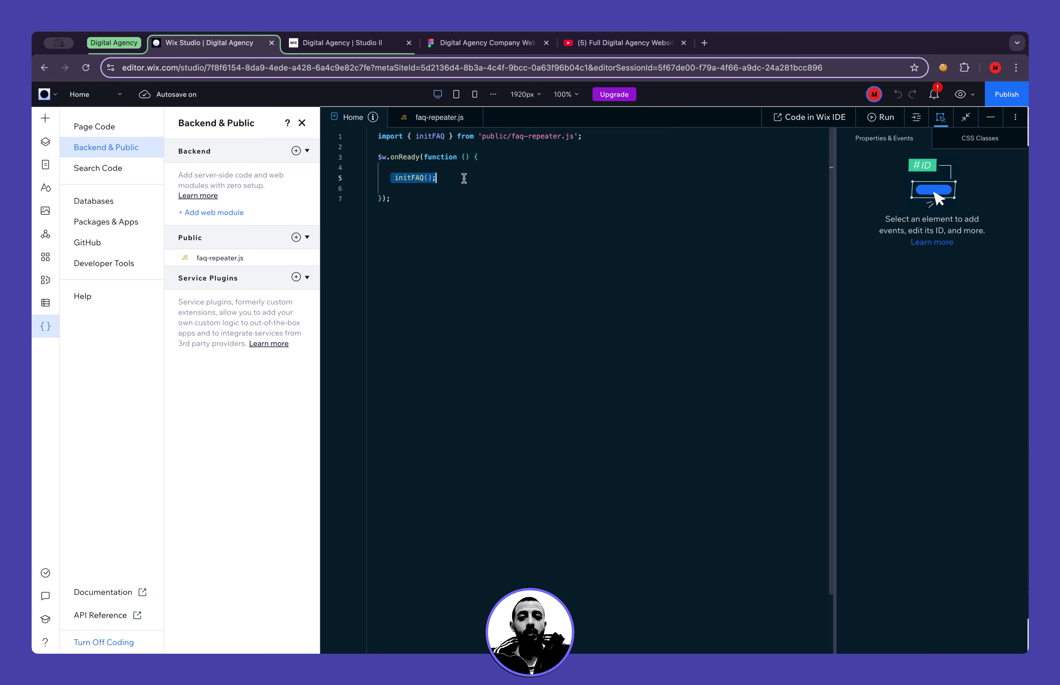
pyautogui.click(486, 271)
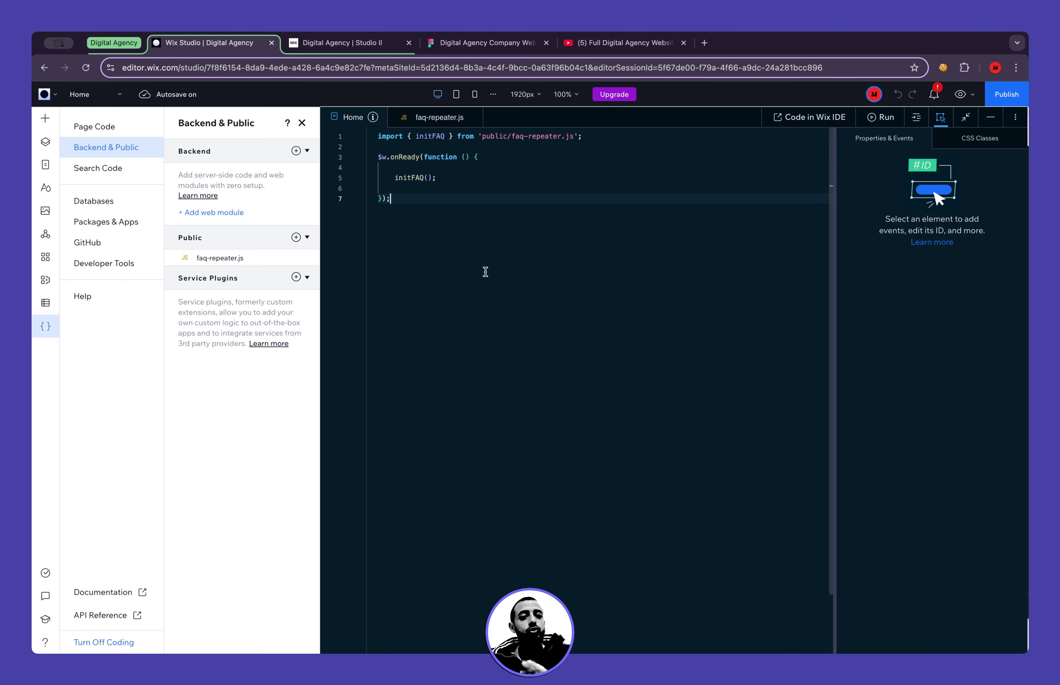
pyautogui.click(991, 124)
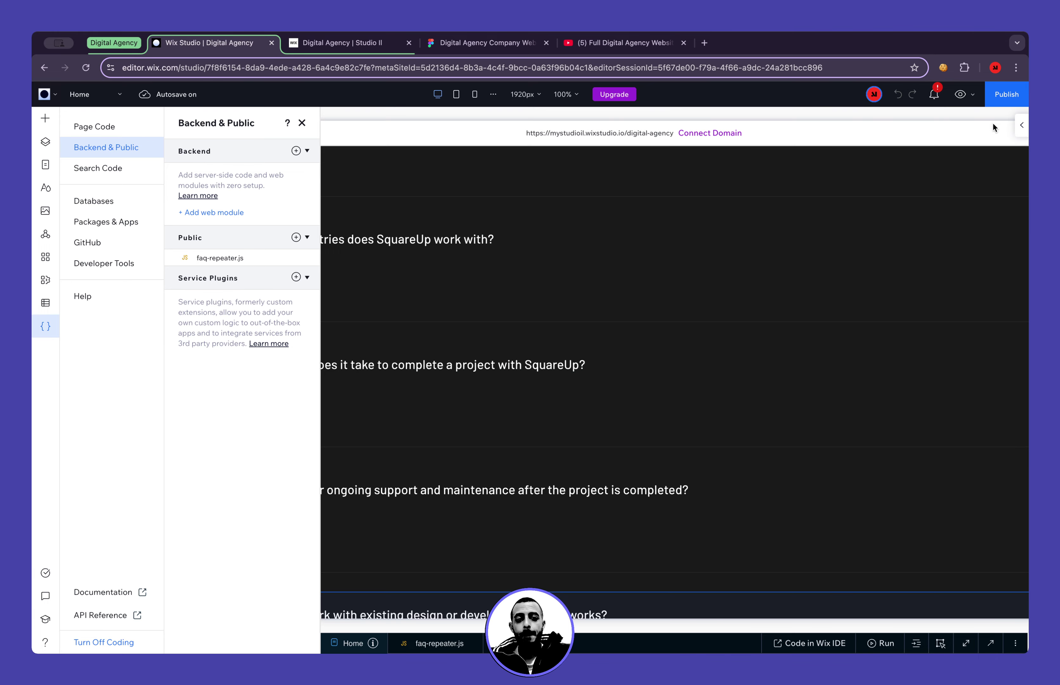
# Select the hero content Stack and widen the Layers panel to reveal full layer names
pyautogui.click(302, 123)
pyautogui.scroll(10, 356, 212)
pyautogui.scroll(10, 355, 209)
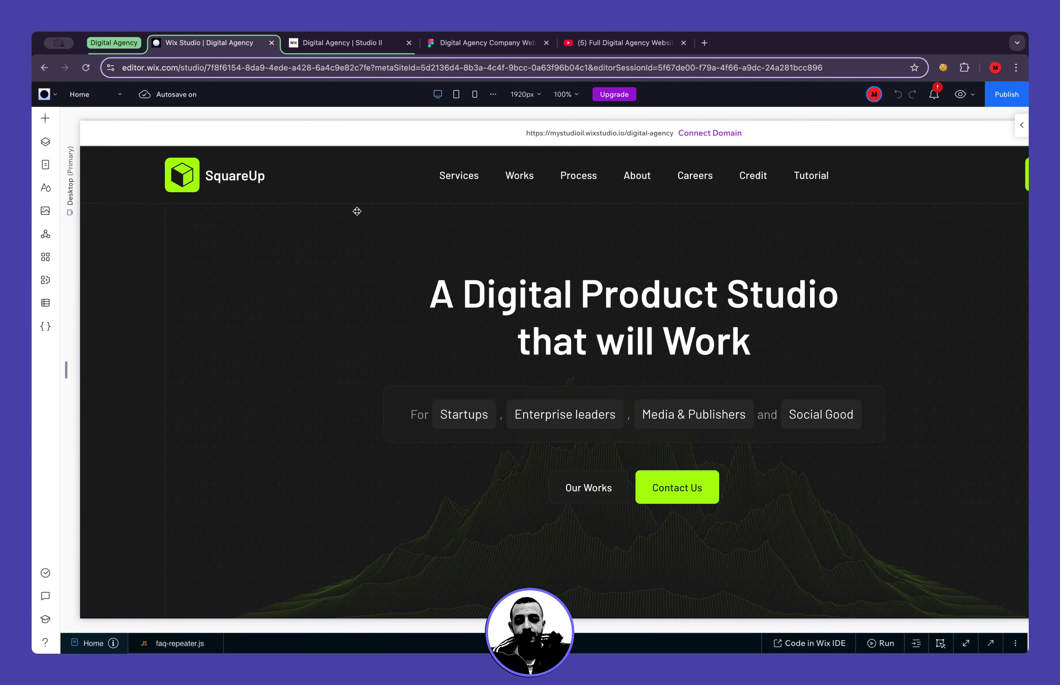
pyautogui.click(250, 277)
pyautogui.click(203, 322)
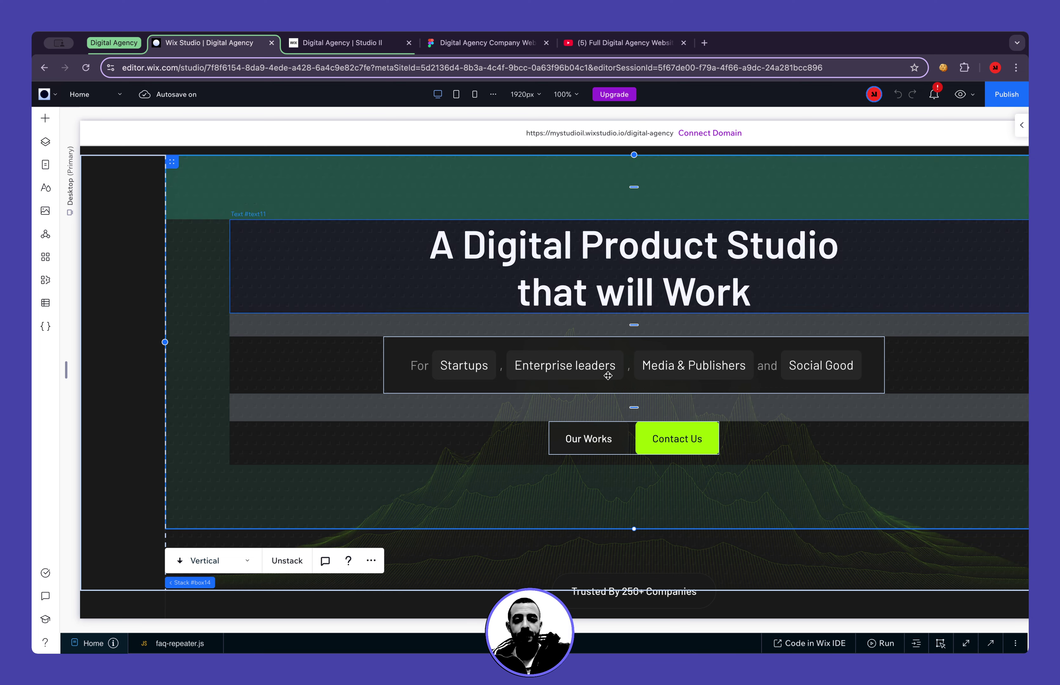
pyautogui.click(45, 142)
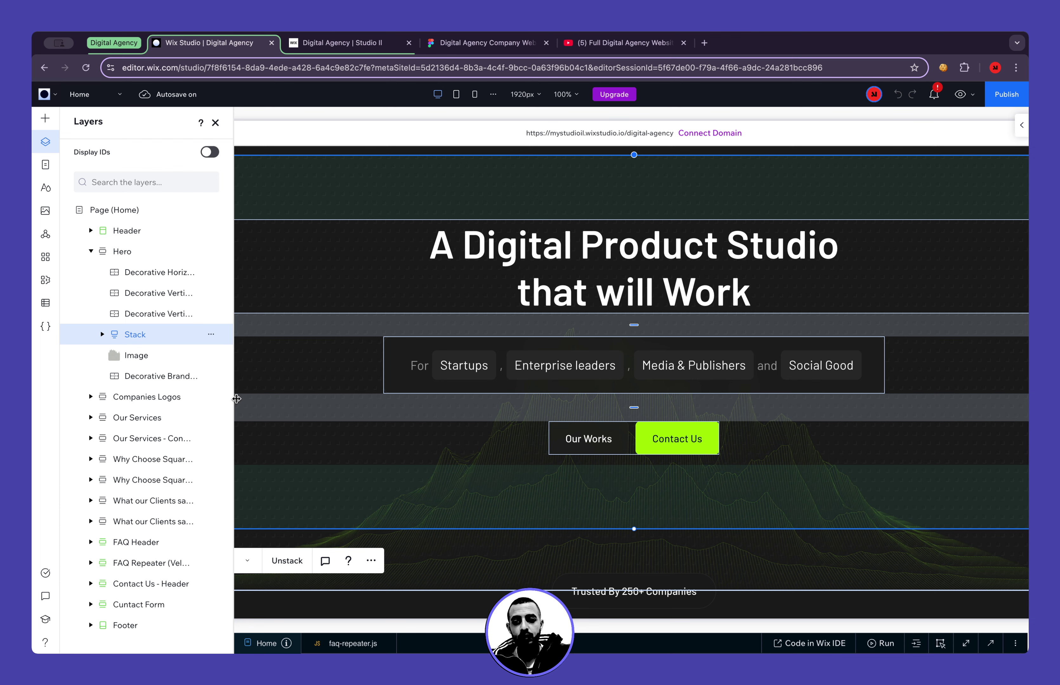
pyautogui.moveTo(236, 399); pyautogui.dragTo(355, 396)
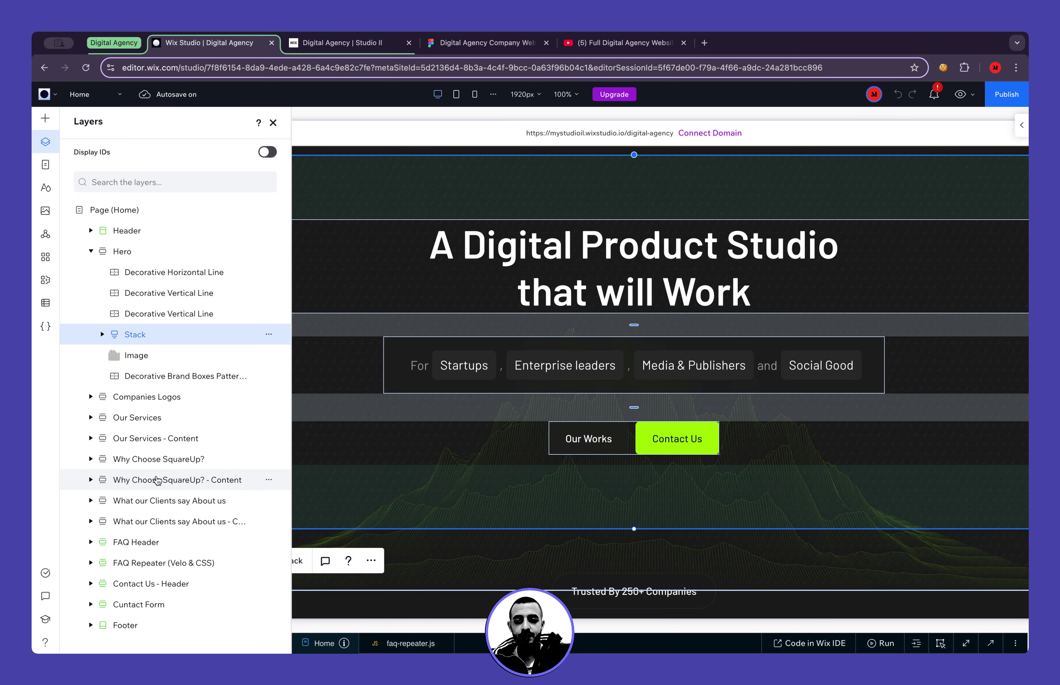
pyautogui.scroll(-10, 421, 429)
pyautogui.hscroll(-5, 421, 429)
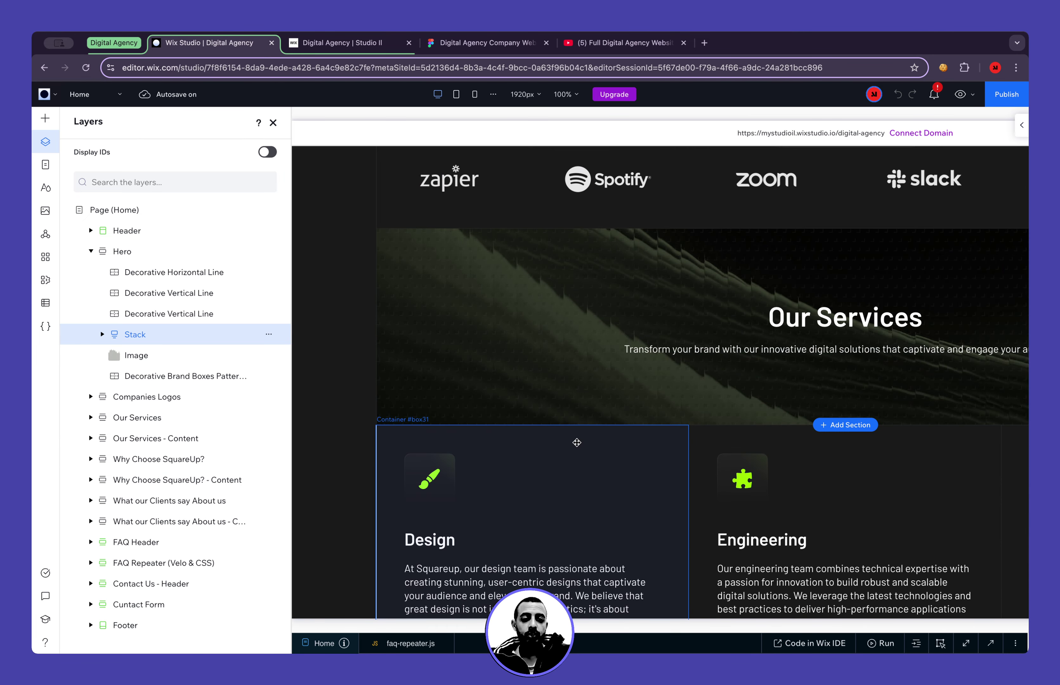
pyautogui.scroll(10, 577, 443)
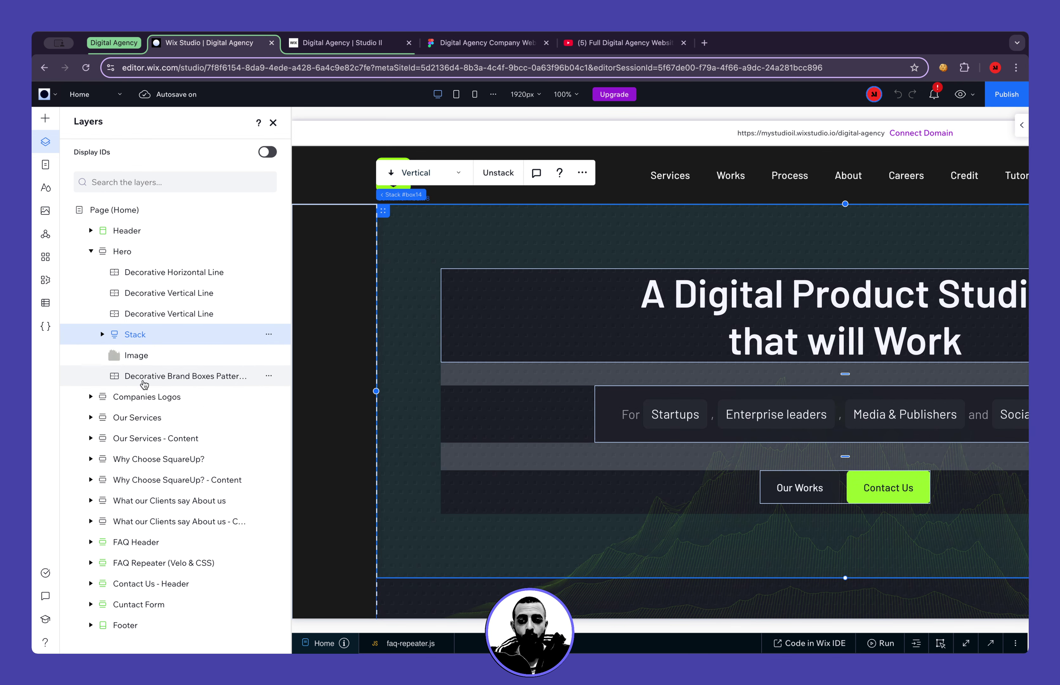
# Open the Decorative Brand Boxes Pattern (CSS) layer name and highlight its CSS tag
pyautogui.click(165, 382)
pyautogui.doubleClick(174, 379)
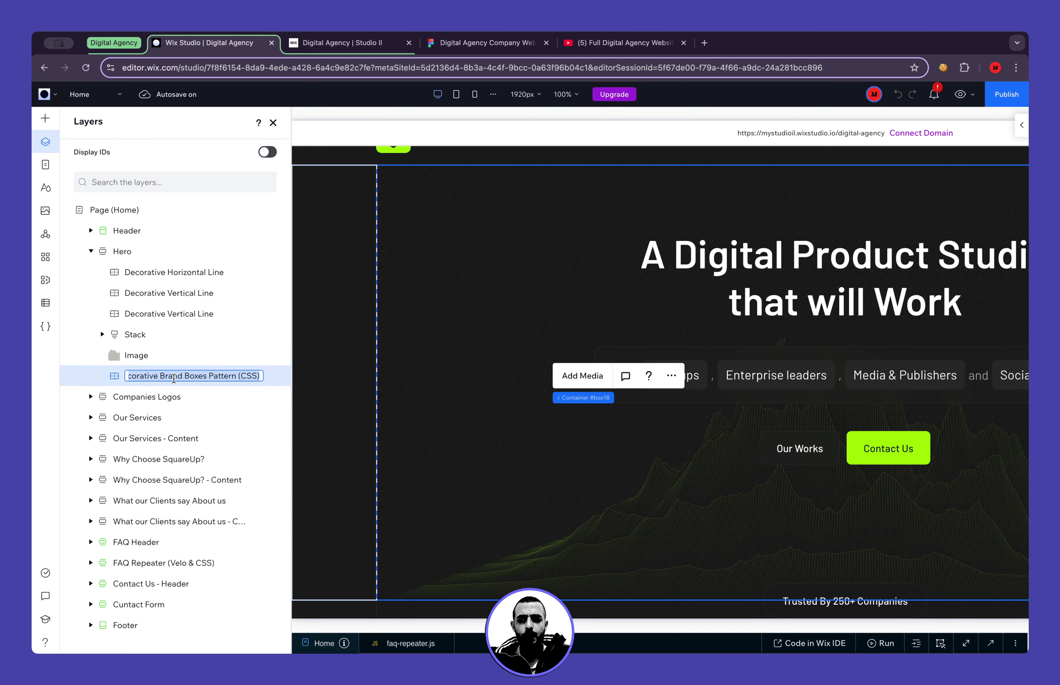
pyautogui.press('Right')
pyautogui.press('Left')
pyautogui.hotkey('shift', 'Left')
pyautogui.hotkey('shift', 'Left')
pyautogui.hotkey('shift', 'Left')
pyautogui.press('Left')
pyautogui.press('Left')
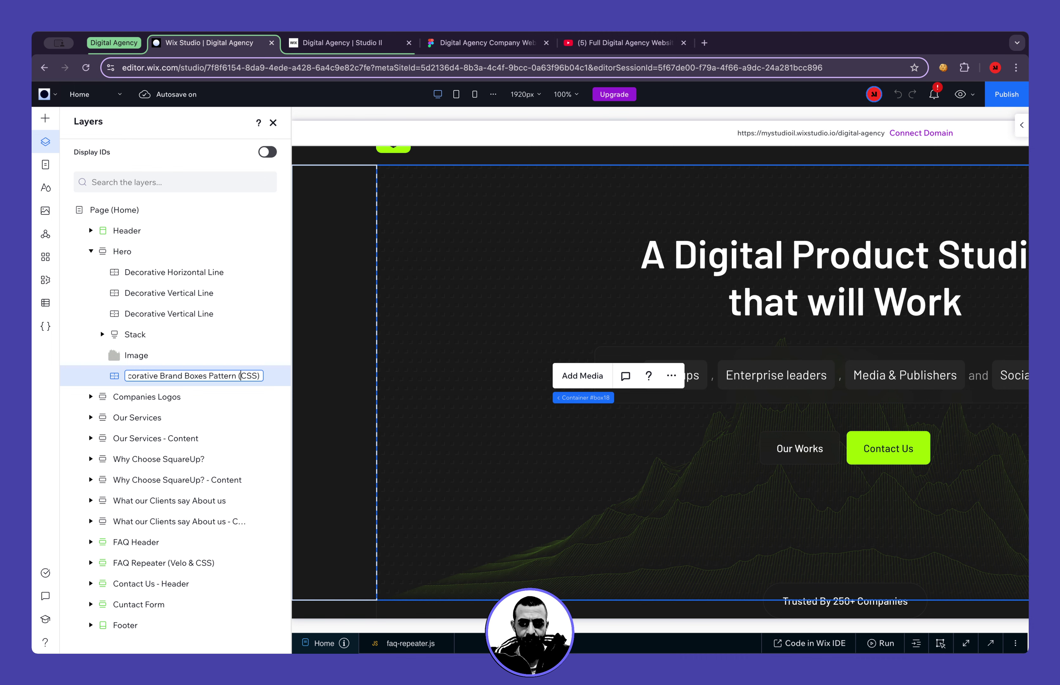
pyautogui.hotkey('shift', 'Right')
pyautogui.hotkey('shift', 'Right')
pyautogui.hotkey('shift', 'Right')
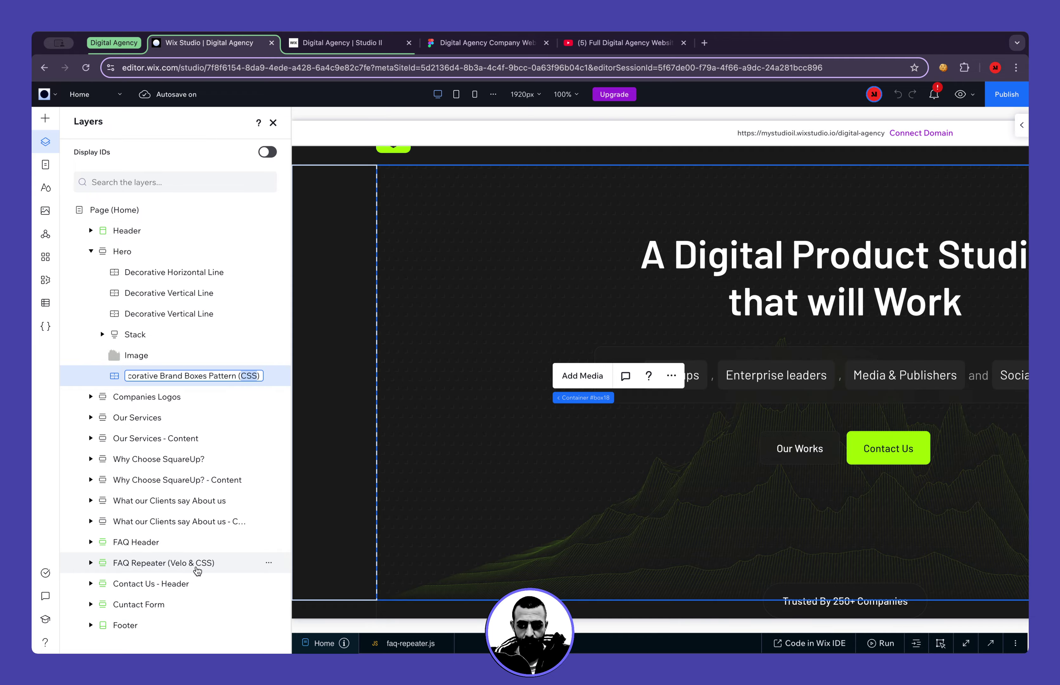
# Highlight 'Velo &' in the FAQ Repeater (Velo & CSS) name unchanged, then reselect the pattern element
pyautogui.doubleClick(181, 567)
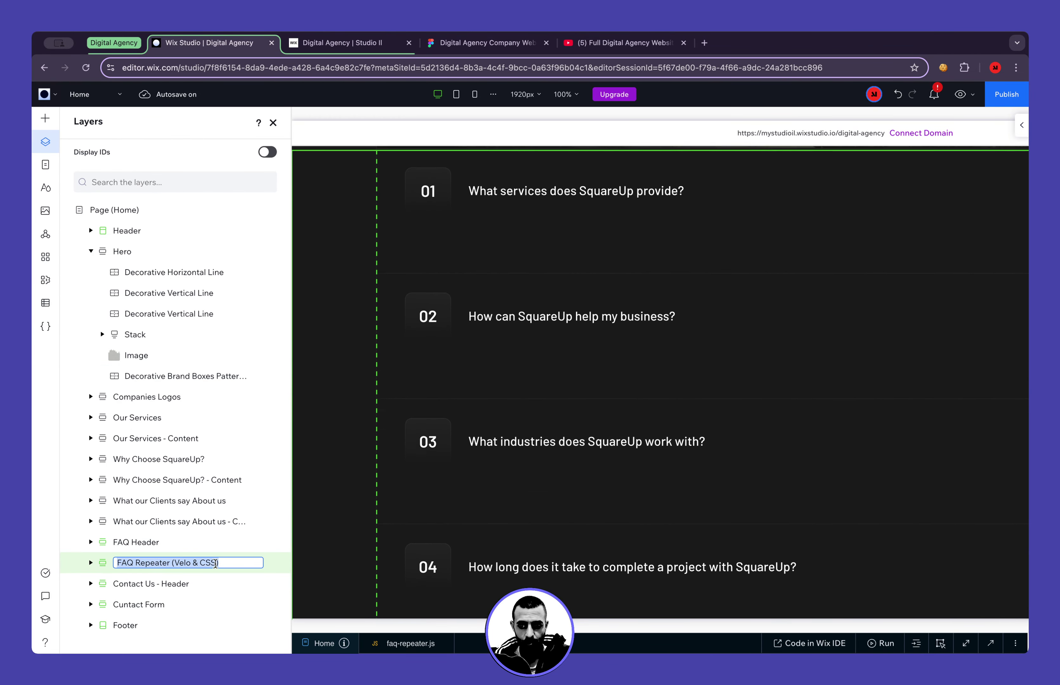
pyautogui.press('Left')
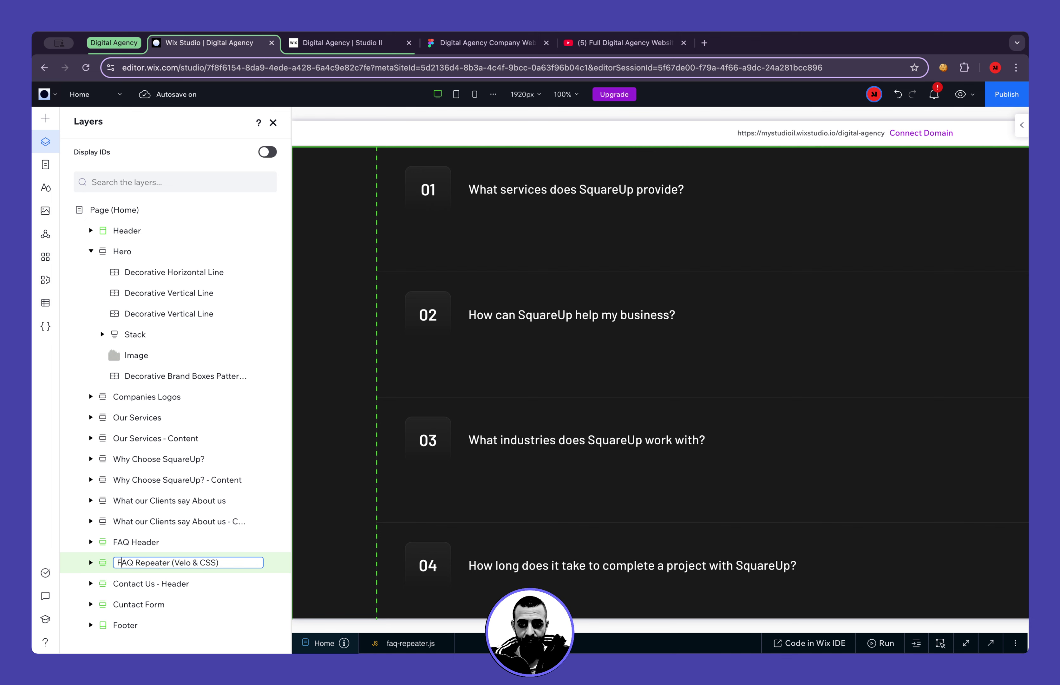
pyautogui.moveTo(174, 563); pyautogui.dragTo(199, 563)
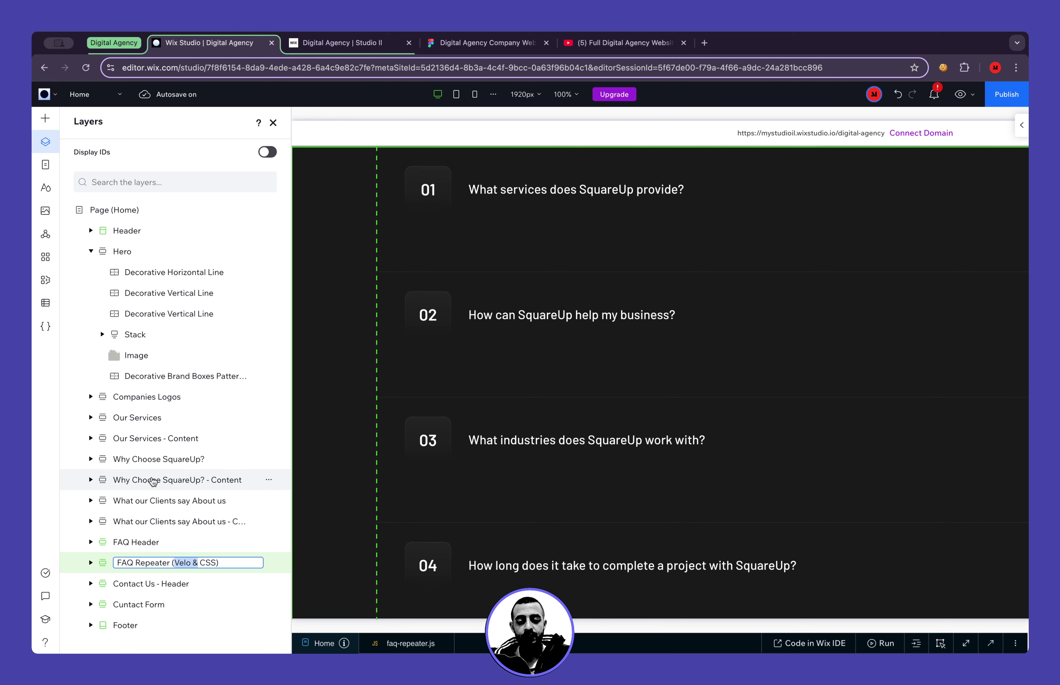
pyautogui.press('Return')
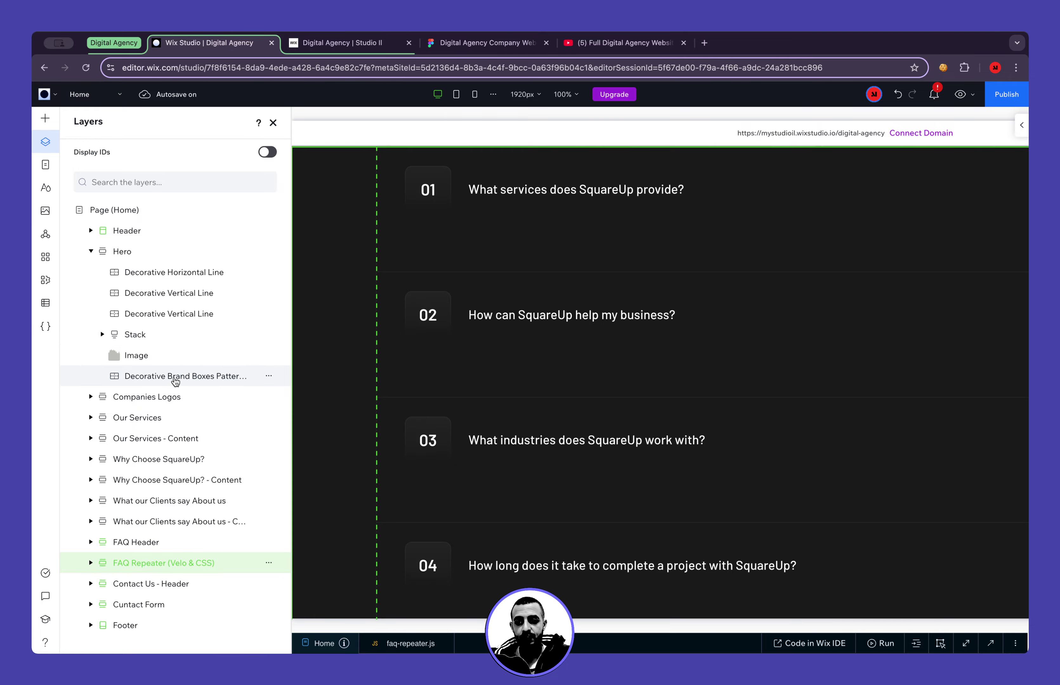
pyautogui.click(166, 377)
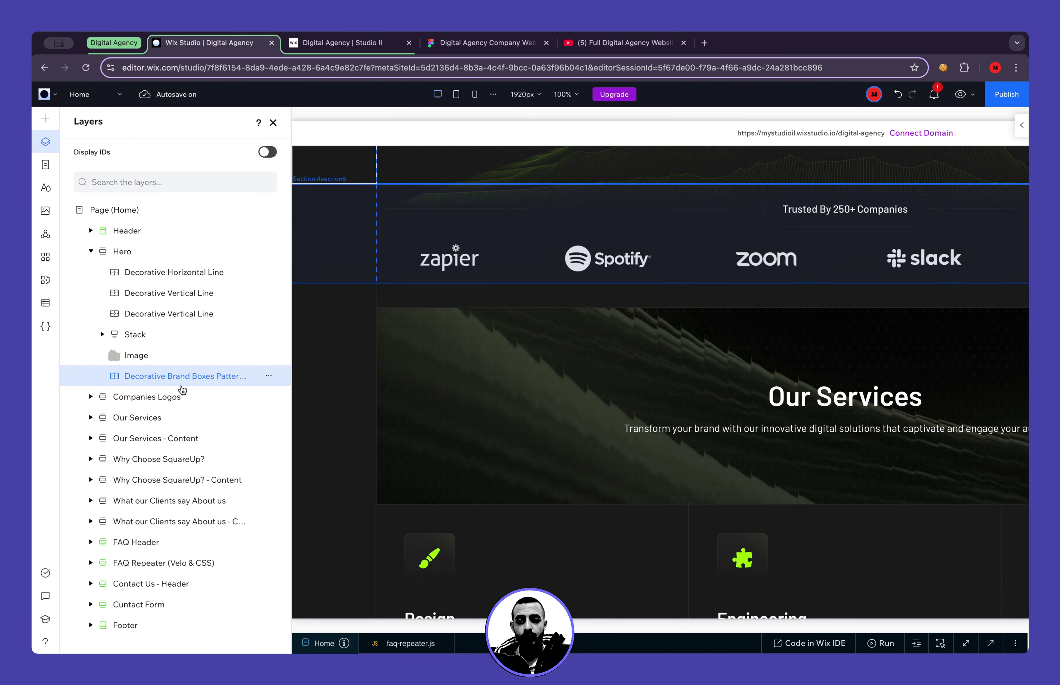
# Close Layers and open global.css from the pattern element's brand-boxes-pattern custom class
pyautogui.click(273, 123)
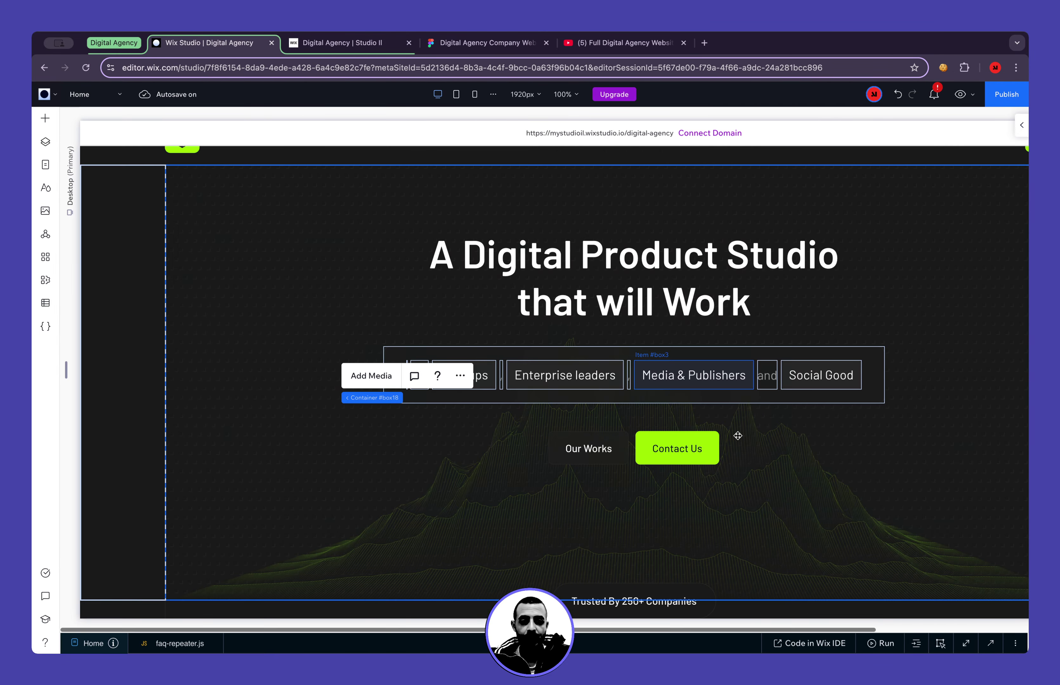
pyautogui.click(991, 643)
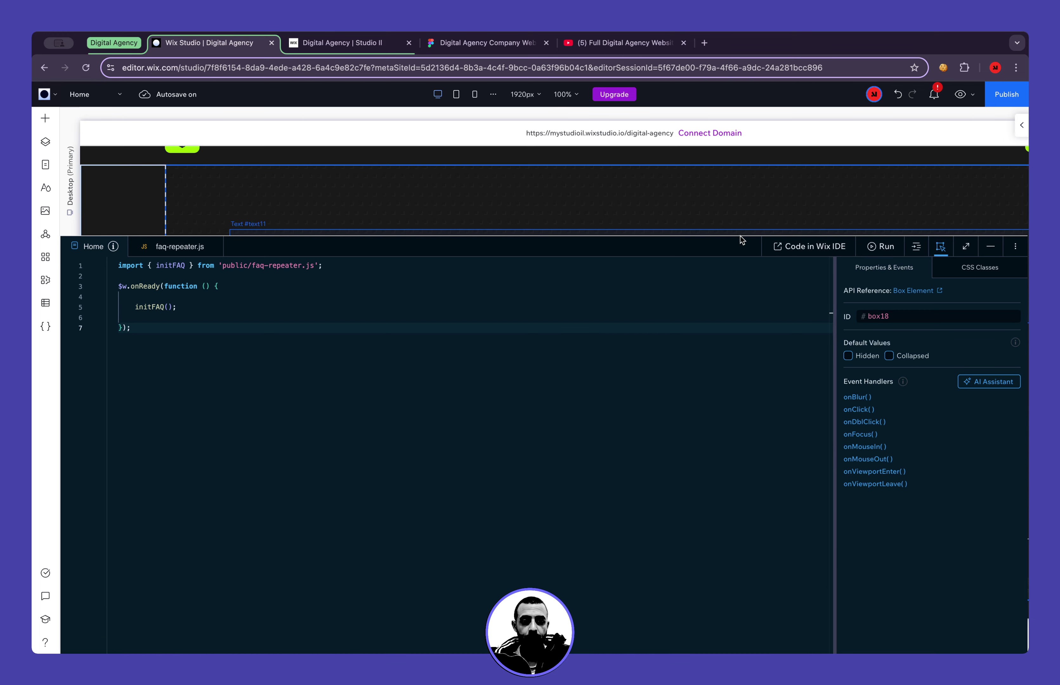
pyautogui.moveTo(741, 248); pyautogui.dragTo(740, 408)
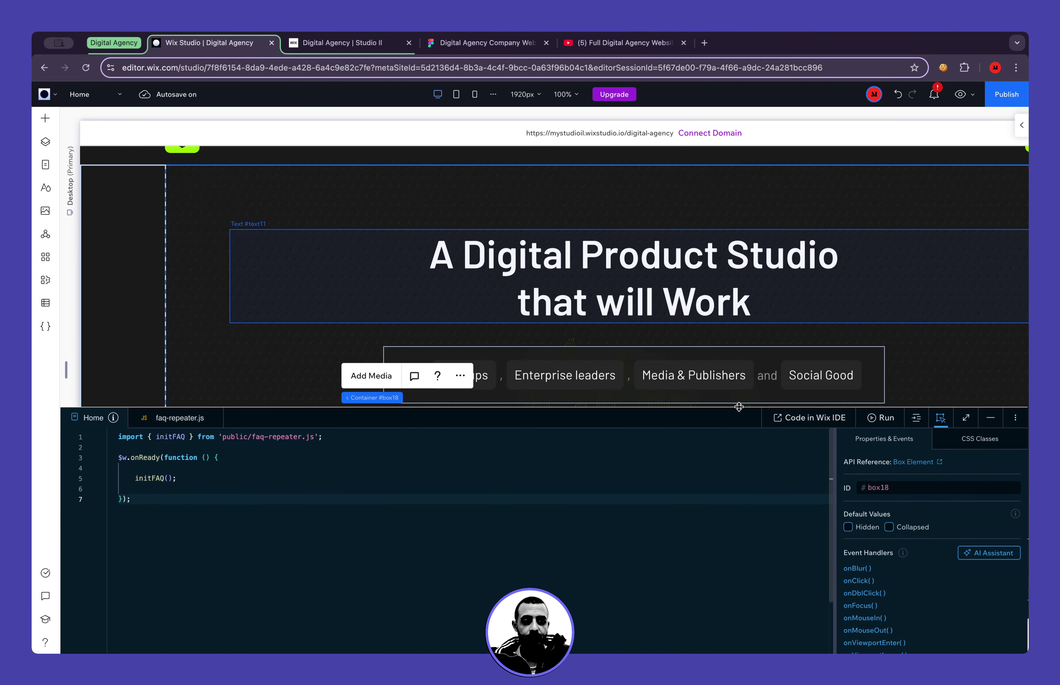
pyautogui.click(957, 441)
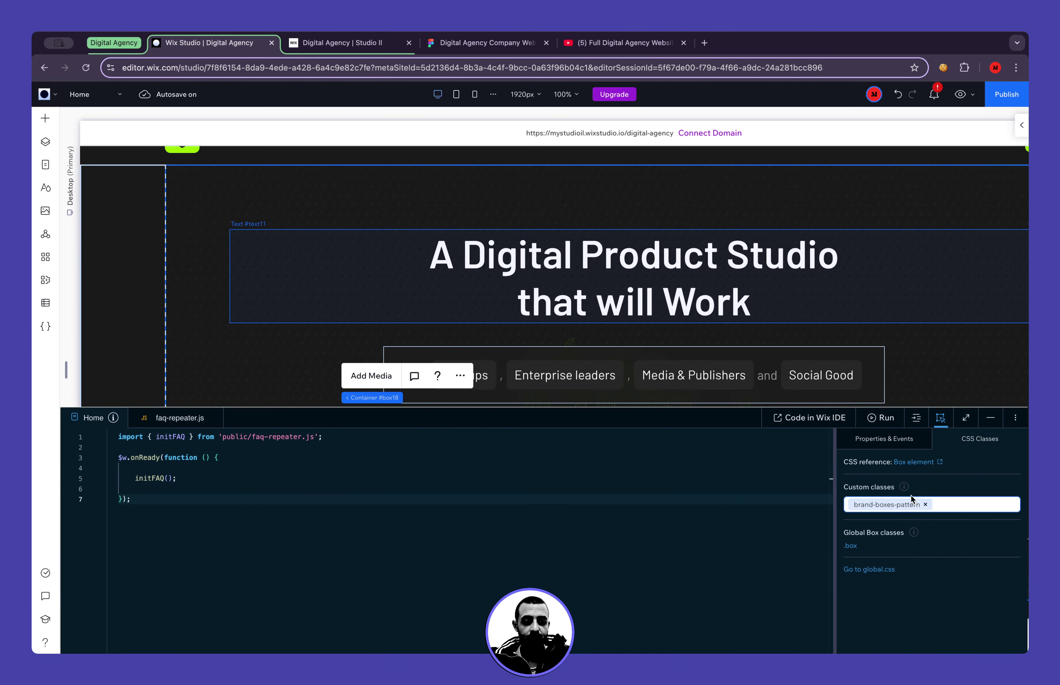
pyautogui.click(879, 510)
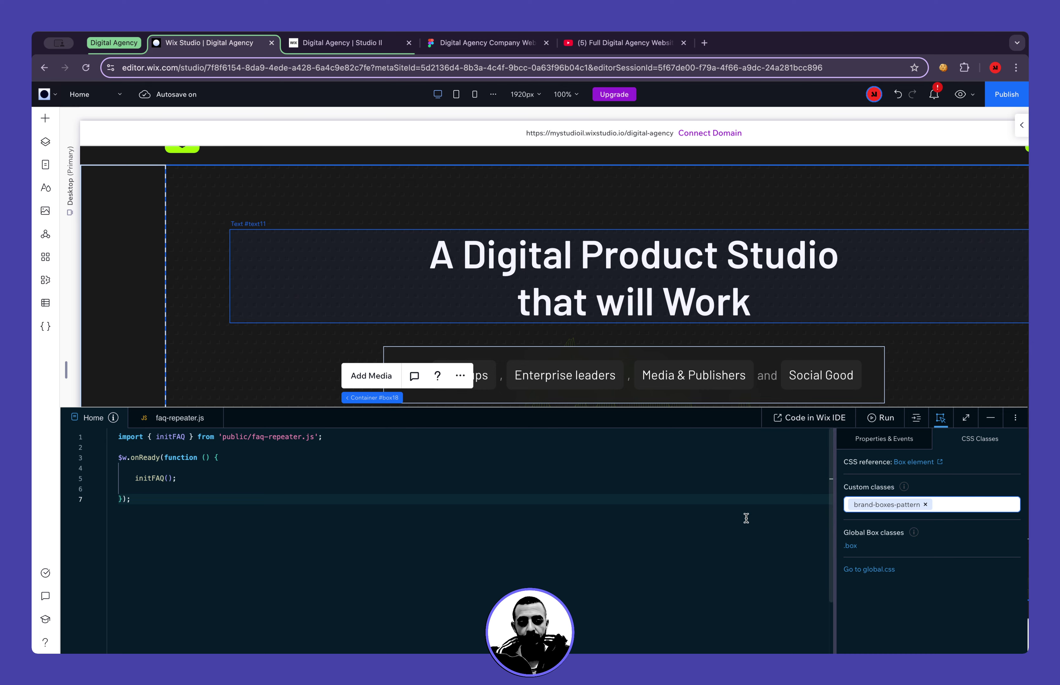
pyautogui.click(867, 570)
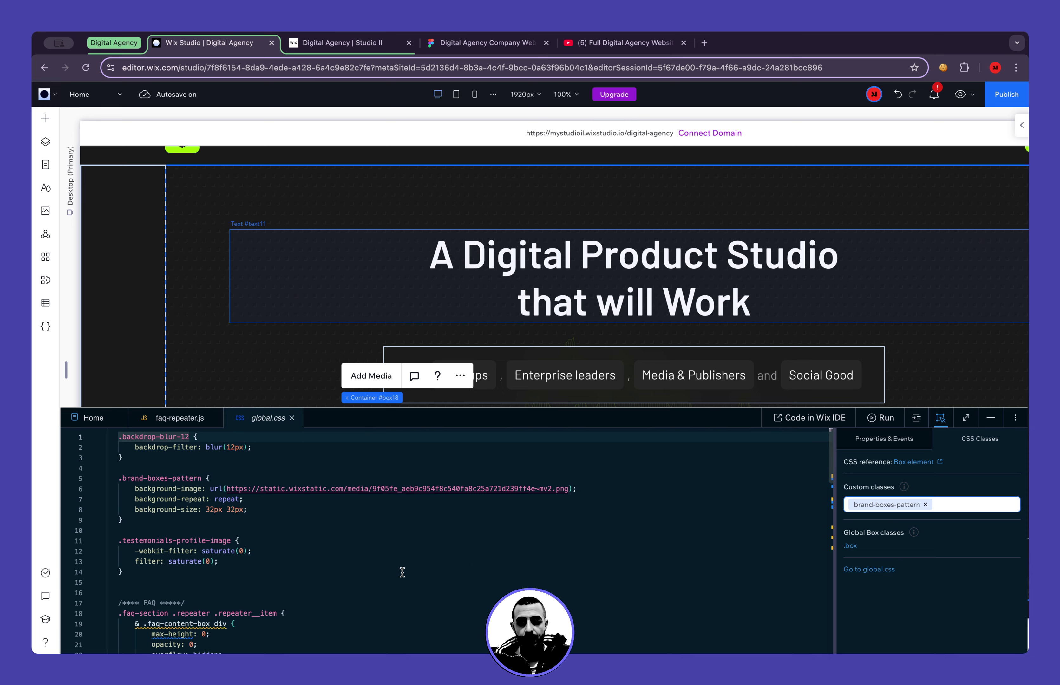
# Highlight the .brand-boxes-pattern class name and its whole rule in global.css
pyautogui.moveTo(121, 477); pyautogui.dragTo(209, 478)
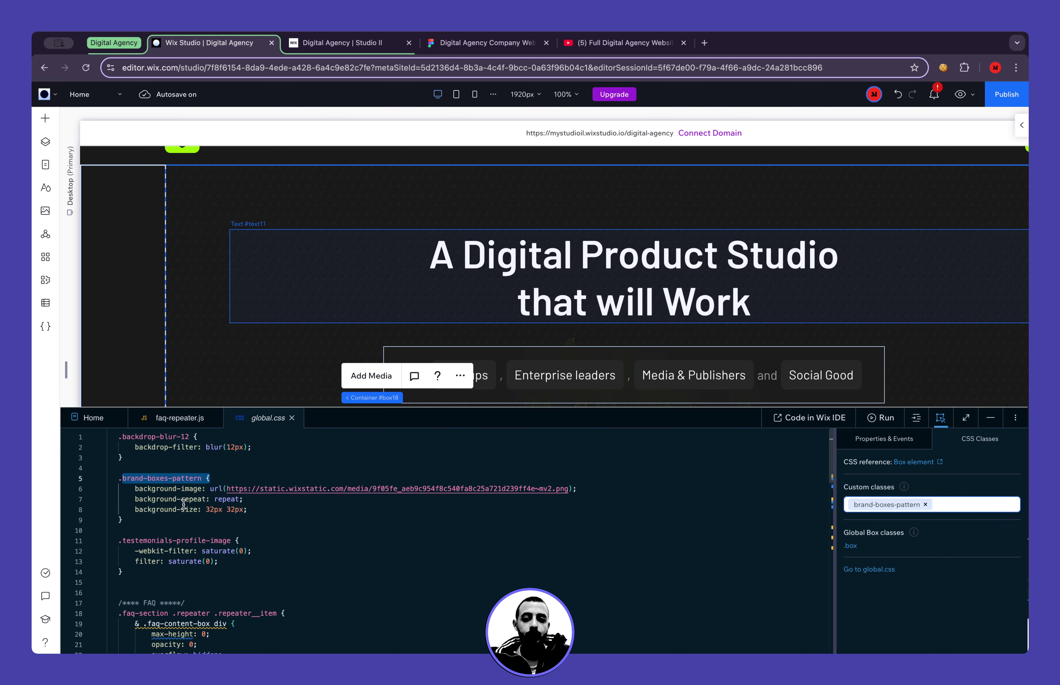
pyautogui.click(217, 520)
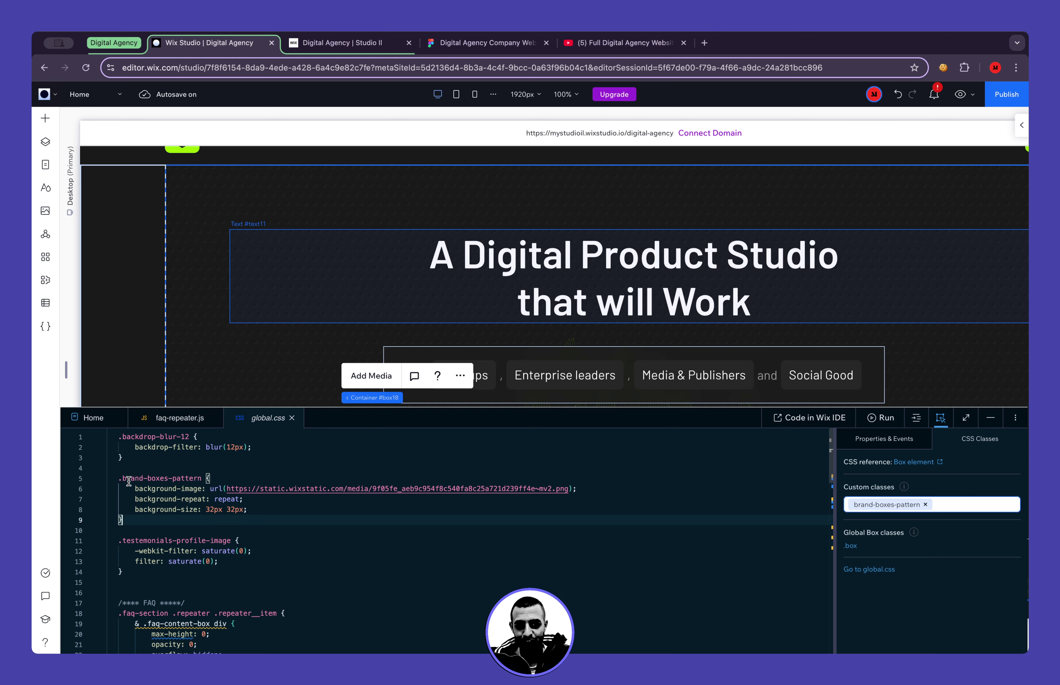
pyautogui.keyDown('shift'); pyautogui.click(119, 479); pyautogui.keyUp('shift')
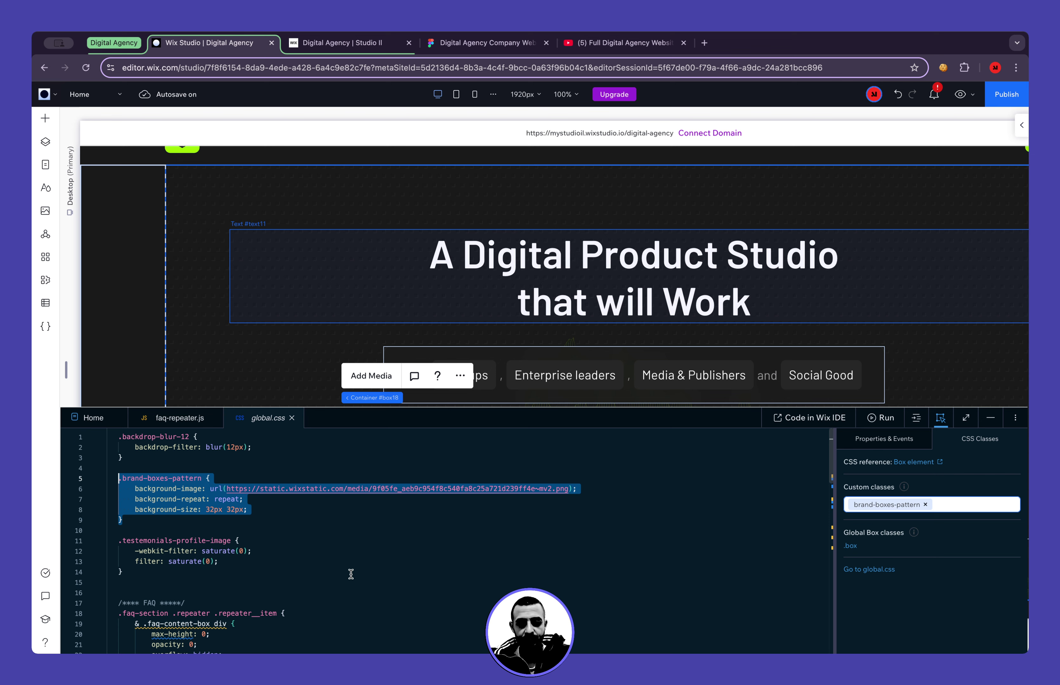
pyautogui.click(345, 561)
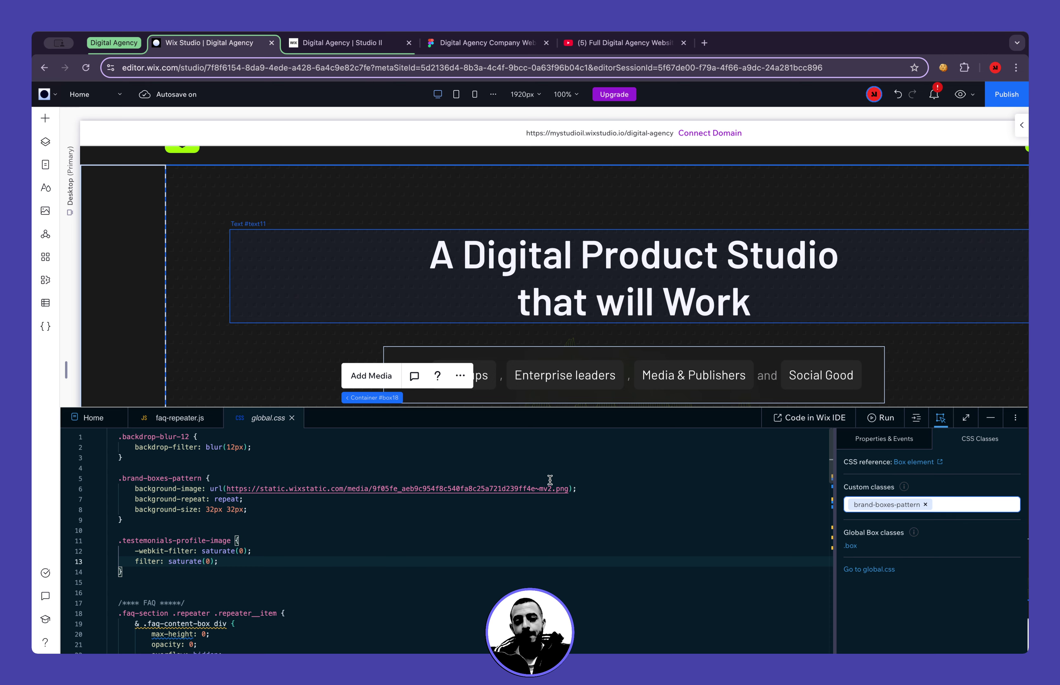
pyautogui.scroll(-3, 549, 480)
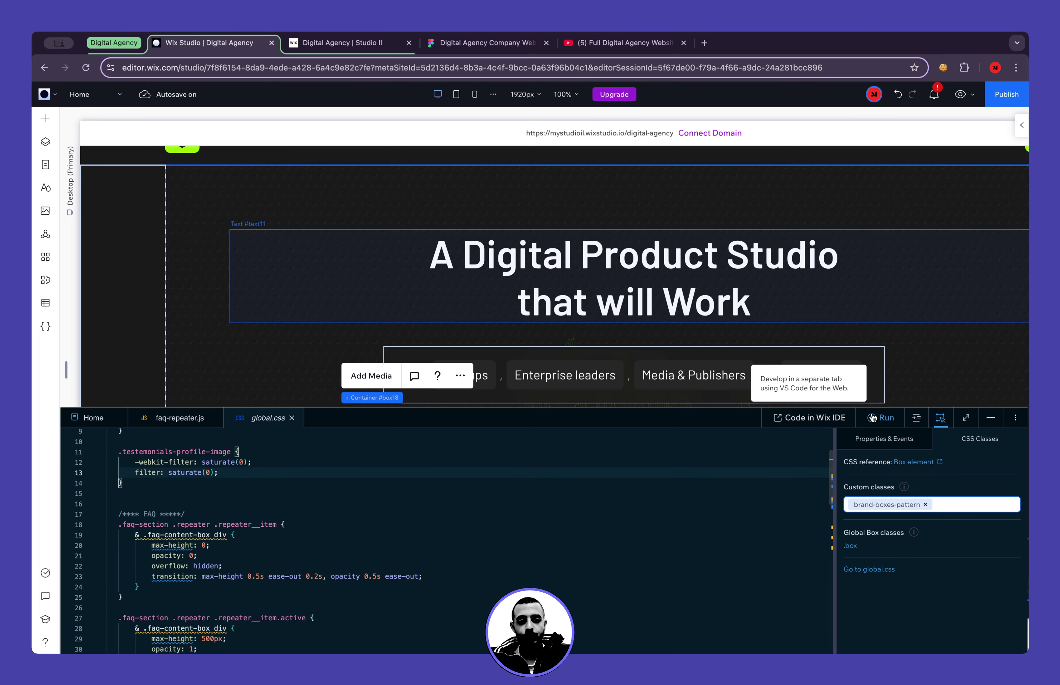
# Maximize global.css, highlight .backdrop-blur-12, toggle the panel, and point out .testemonials-profile-image
pyautogui.click(965, 418)
pyautogui.scroll(3, 609, 455)
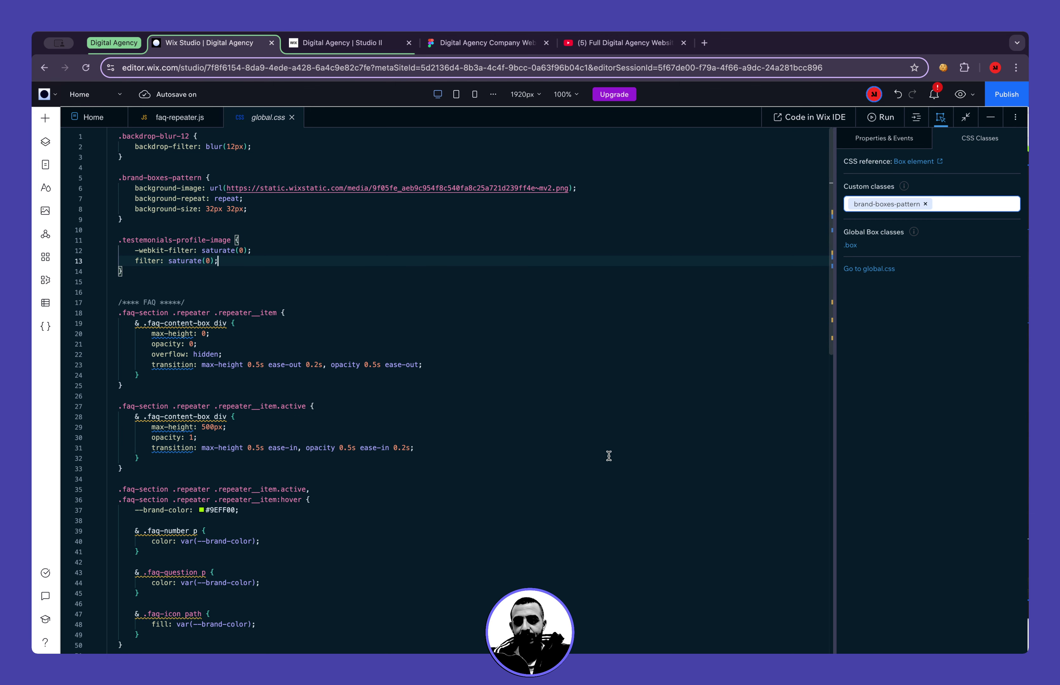
pyautogui.click(191, 137)
pyautogui.press('super+shift+Left')
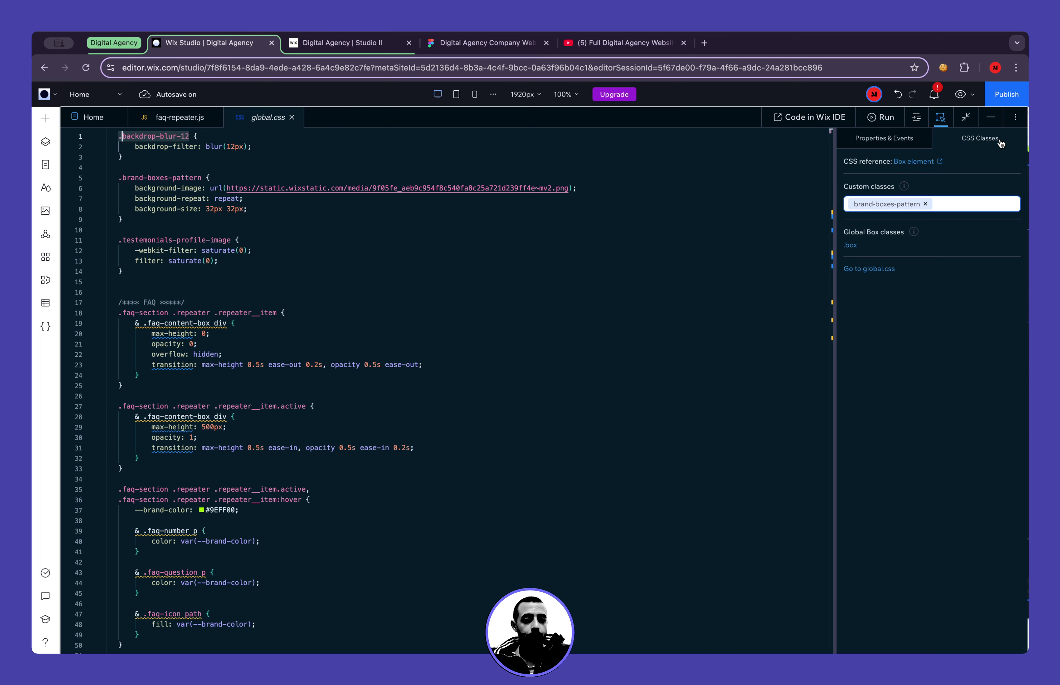
pyautogui.click(991, 117)
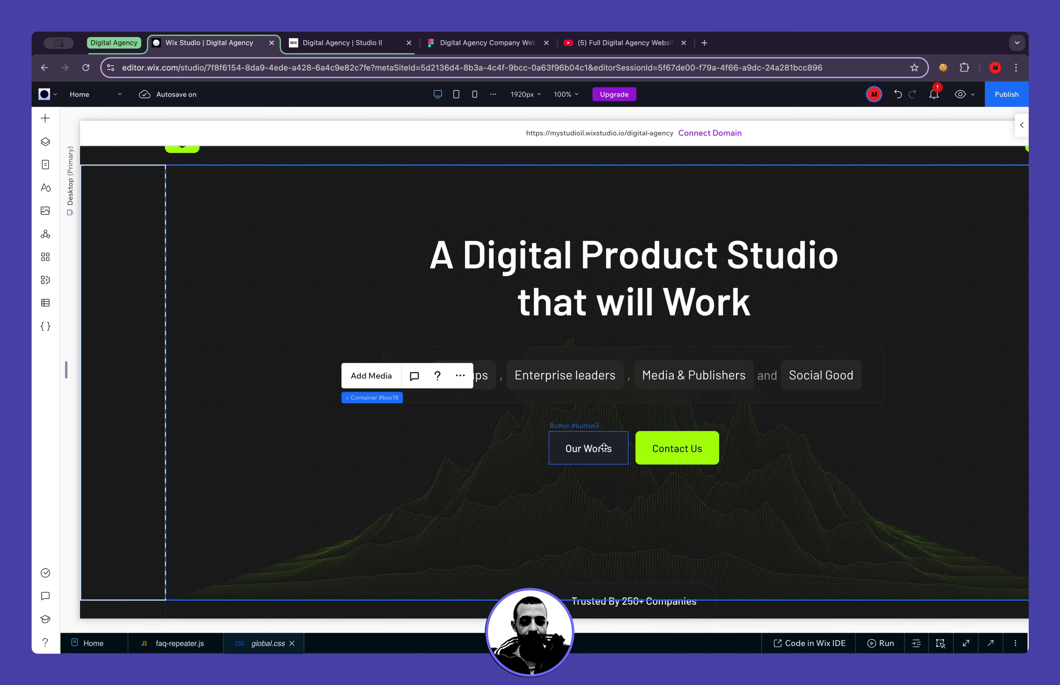
pyautogui.click(964, 643)
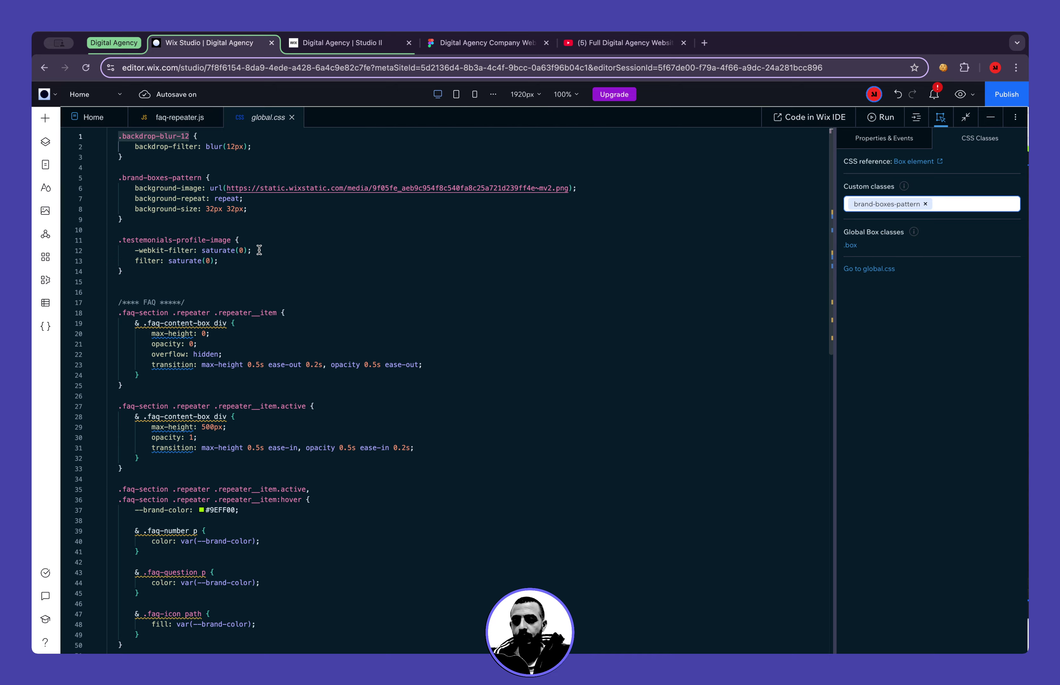
pyautogui.click(173, 240)
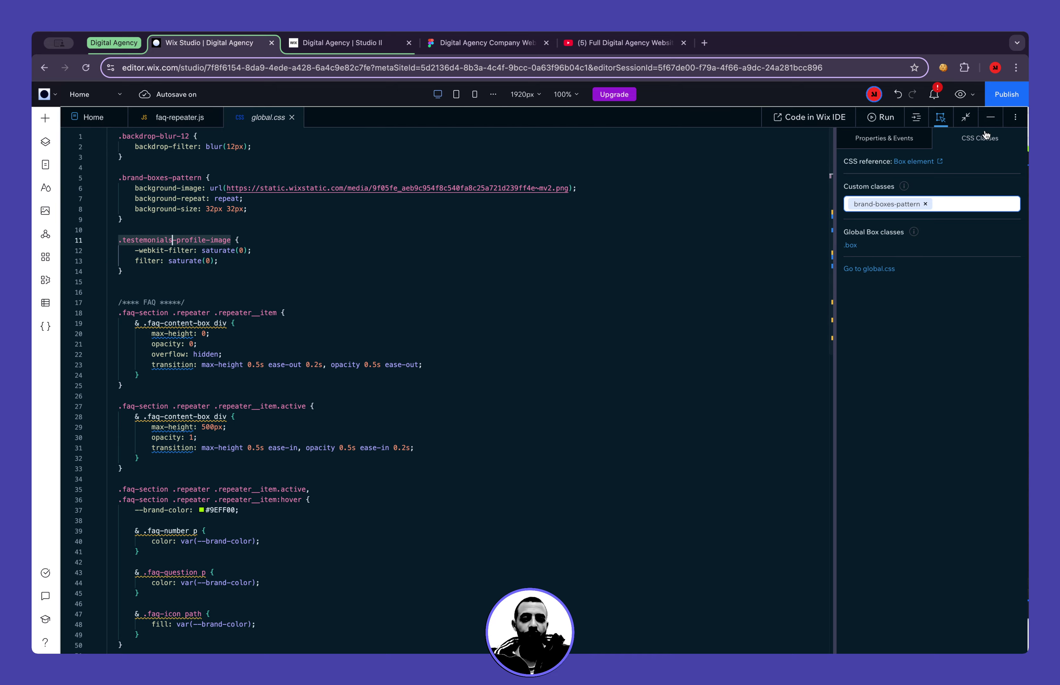
# Collapse the code panel and browse the Works and About pages in the editor
pyautogui.click(991, 116)
pyautogui.scroll(-10, 129, 140)
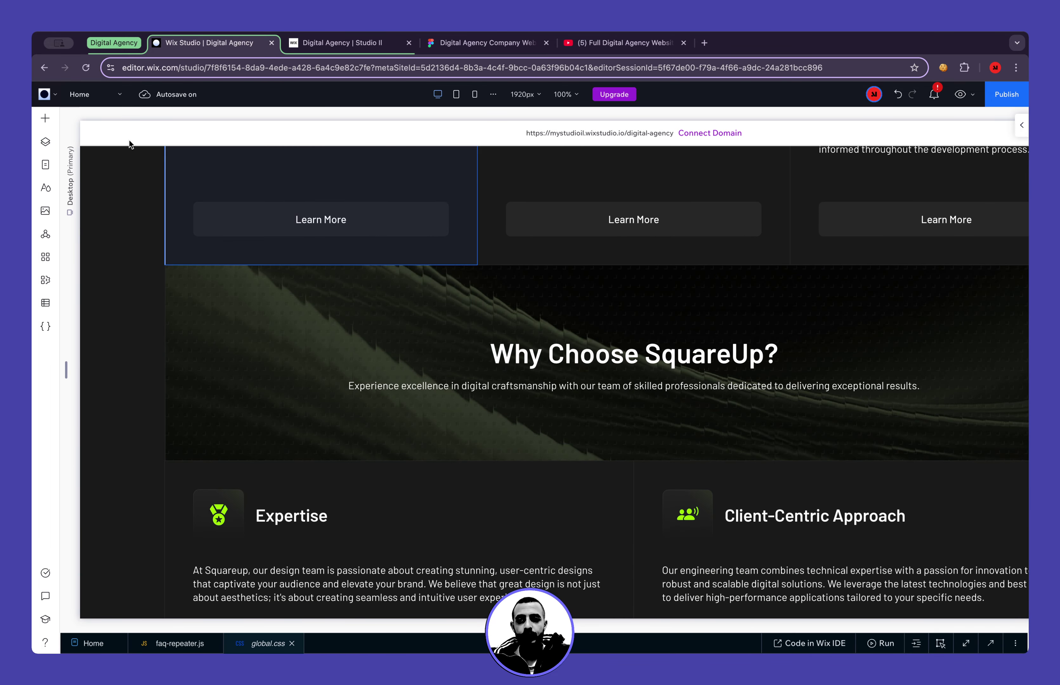
pyautogui.click(98, 95)
pyautogui.click(103, 155)
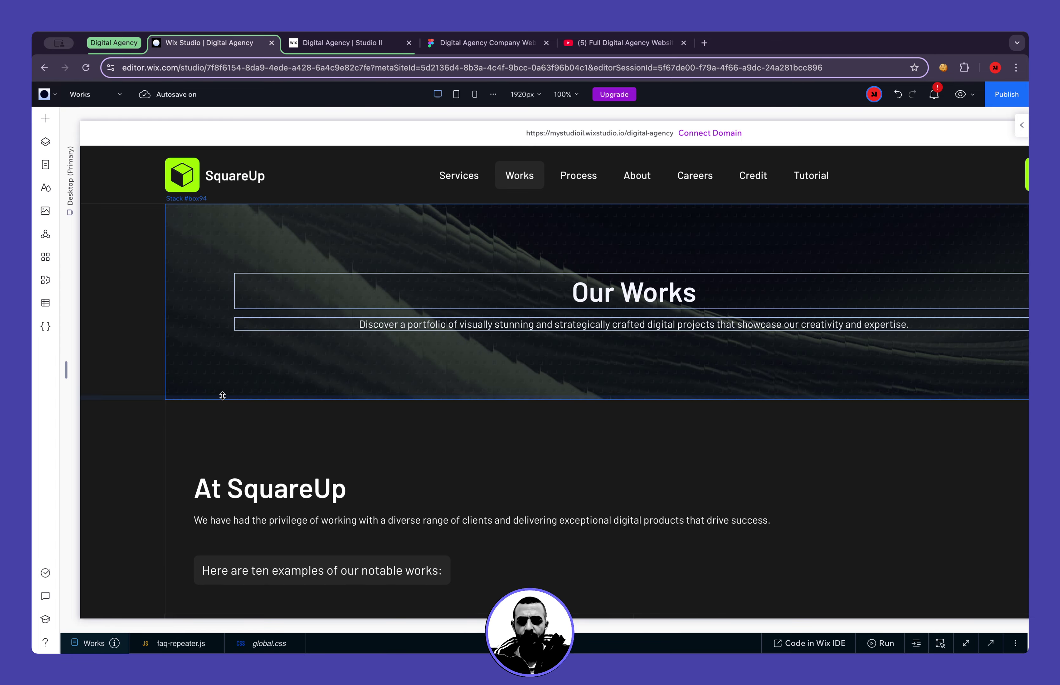
pyautogui.scroll(-20, 245, 459)
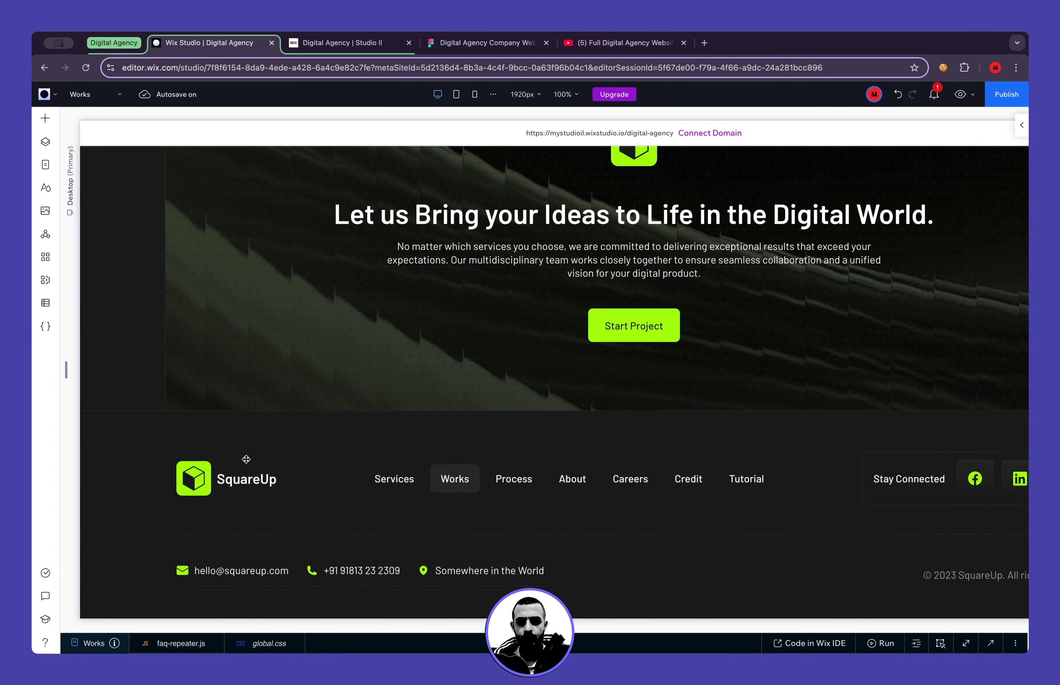
pyautogui.scroll(5, 246, 459)
pyautogui.click(80, 95)
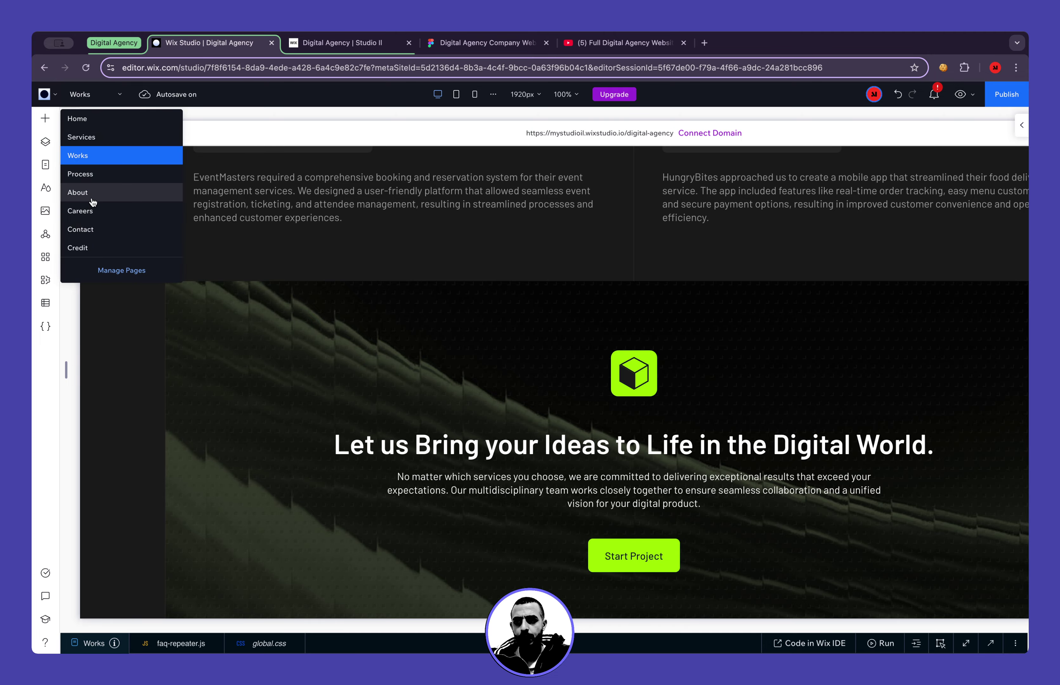
pyautogui.click(92, 199)
pyautogui.scroll(-20, 331, 447)
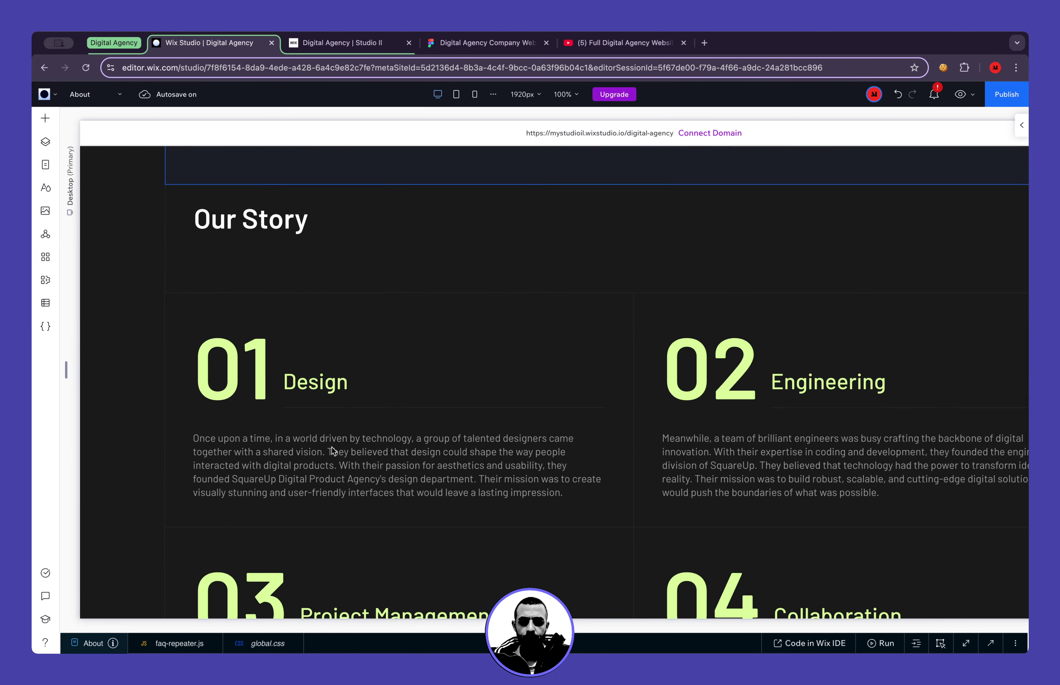
# Browse the Careers, Works and Services pages through the page selector
pyautogui.click(104, 96)
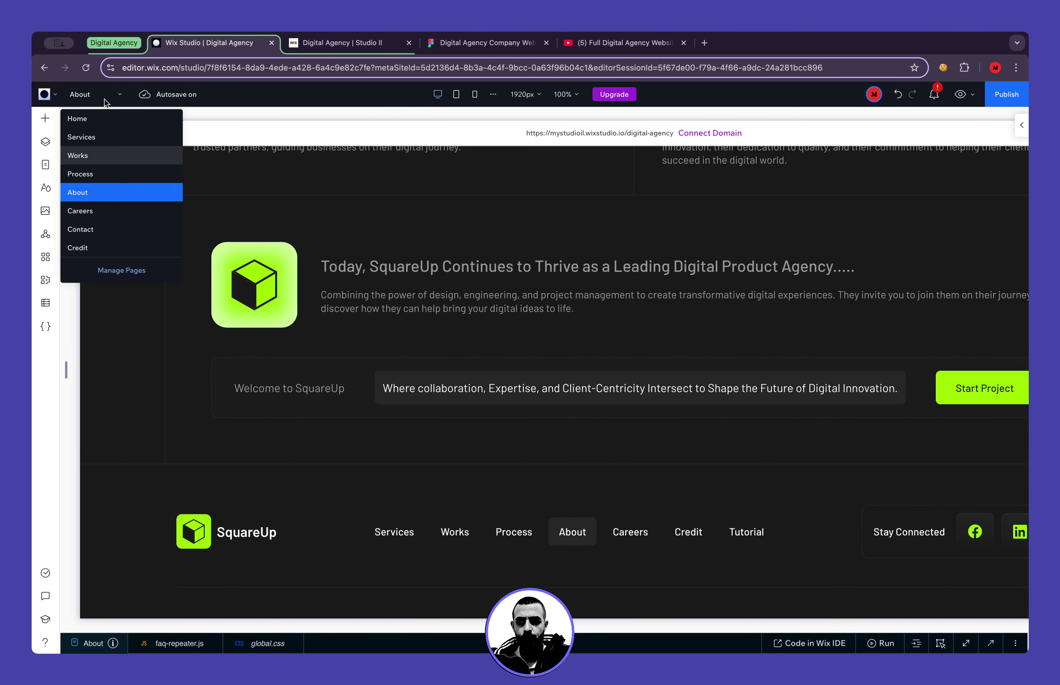
pyautogui.click(126, 213)
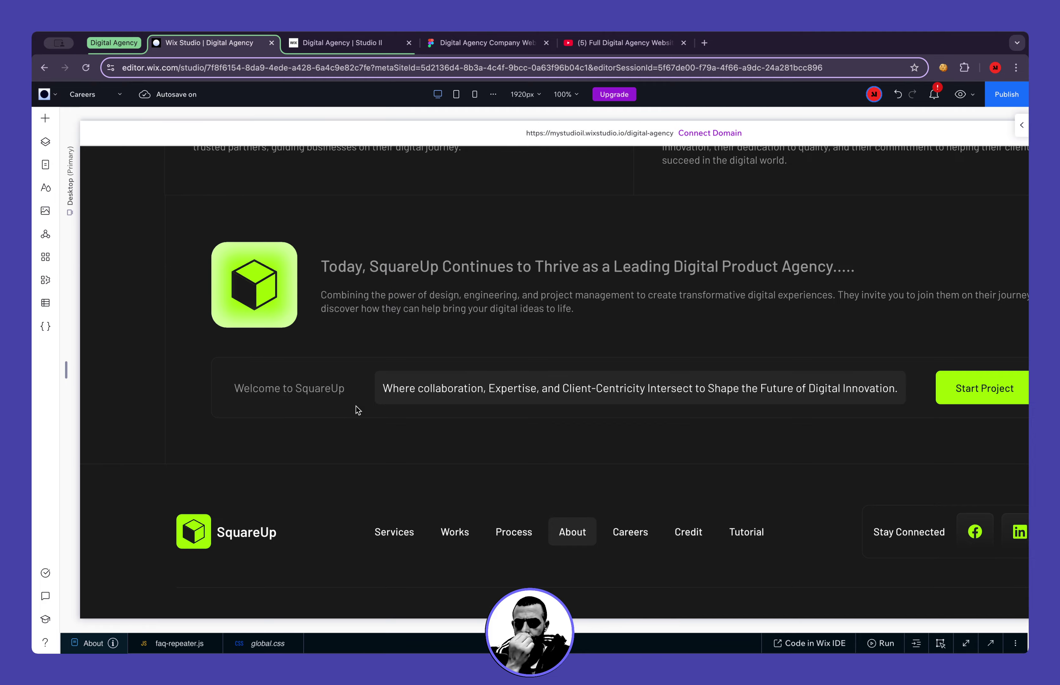
pyautogui.scroll(-15, 362, 433)
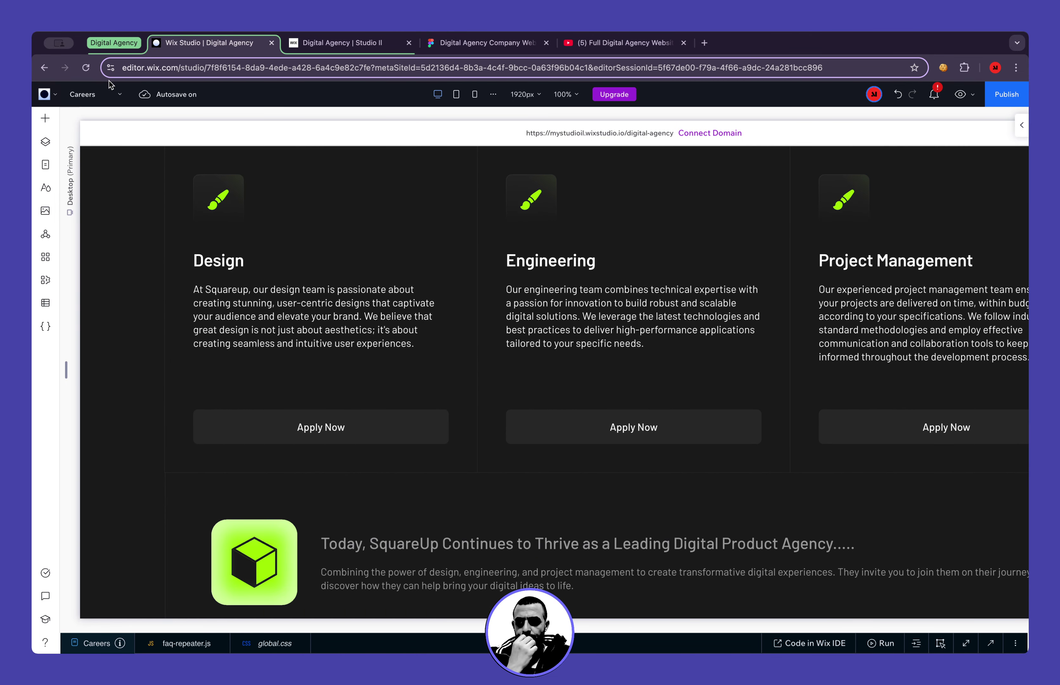
pyautogui.click(107, 93)
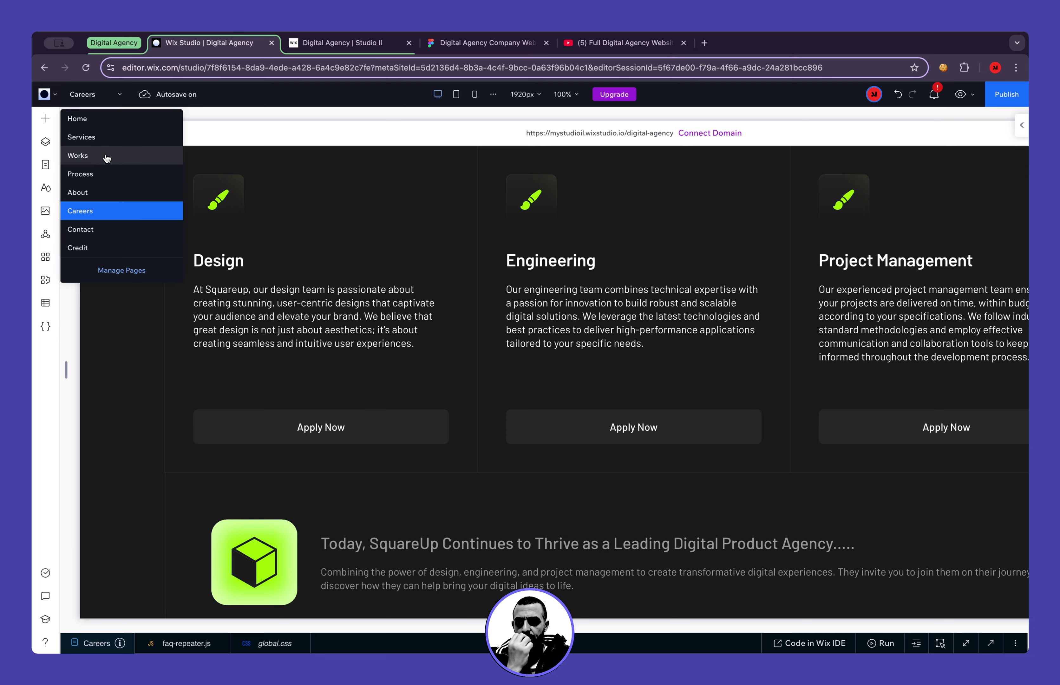
pyautogui.click(105, 154)
pyautogui.scroll(-15, 284, 381)
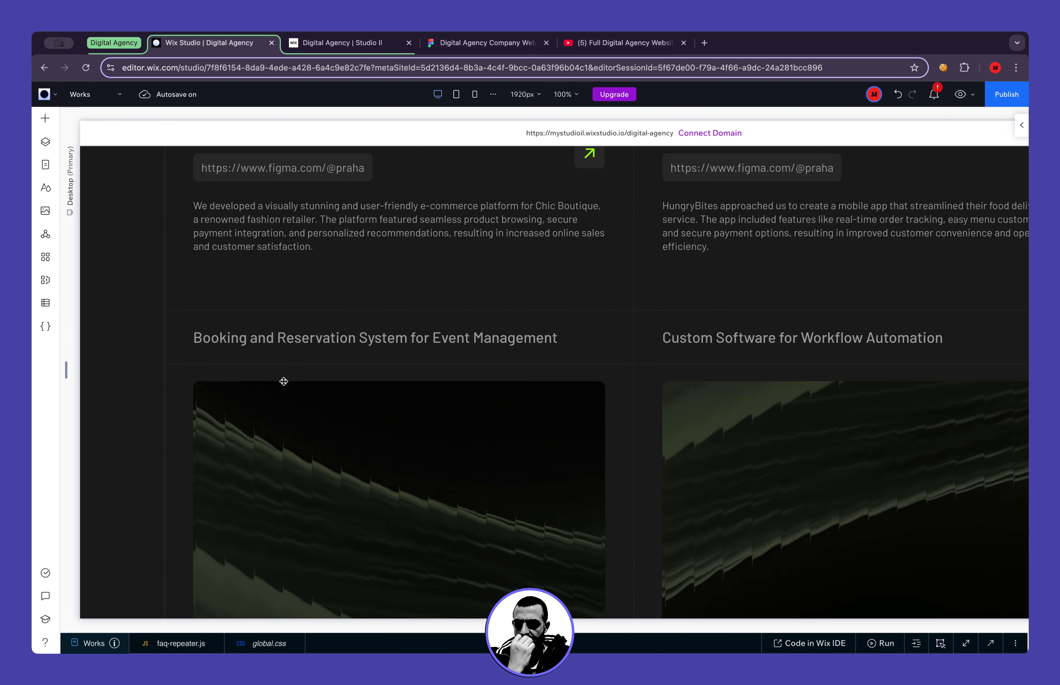
pyautogui.click(84, 94)
pyautogui.click(88, 140)
pyautogui.scroll(-15, 333, 414)
pyautogui.scroll(5, 333, 416)
pyautogui.scroll(-5, 334, 419)
pyautogui.scroll(-15, 333, 419)
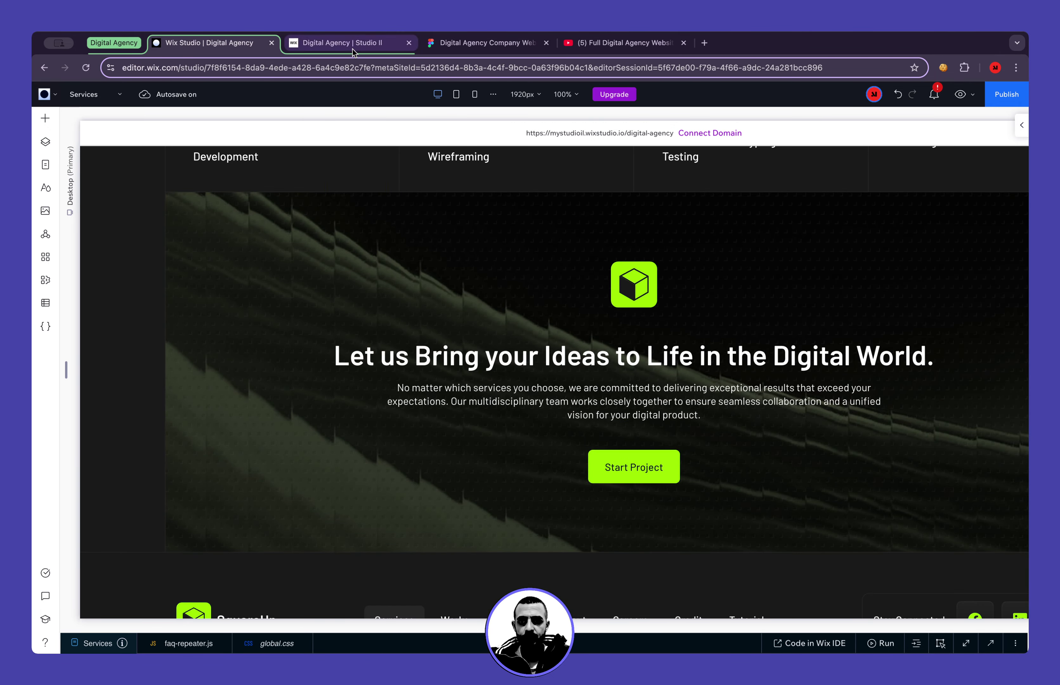
# Check the Services page on the live site, then switch the editor to Home
pyautogui.click(352, 49)
pyautogui.scroll(20, 416, 248)
pyautogui.scroll(-10, 418, 248)
pyautogui.scroll(-15, 418, 247)
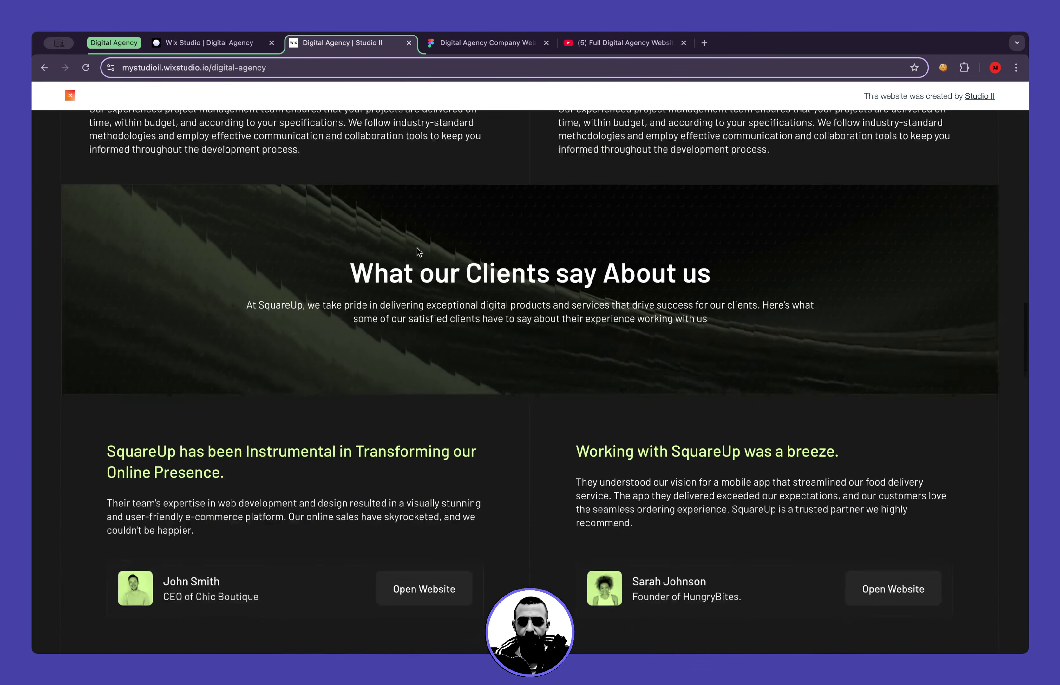
pyautogui.click(262, 50)
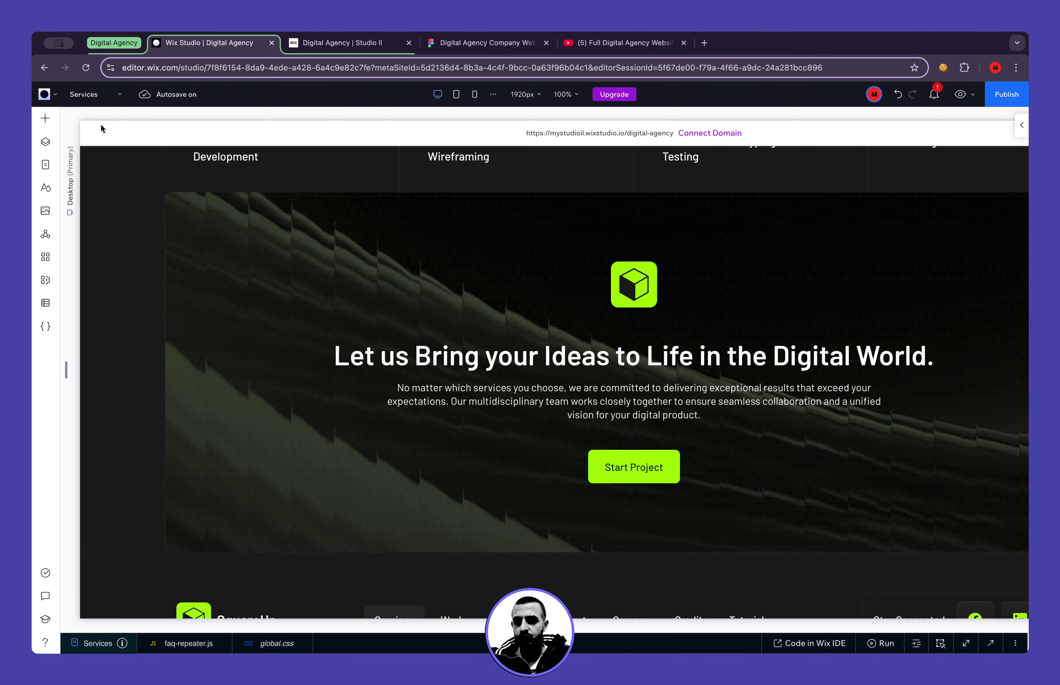
pyautogui.click(95, 102)
pyautogui.click(113, 120)
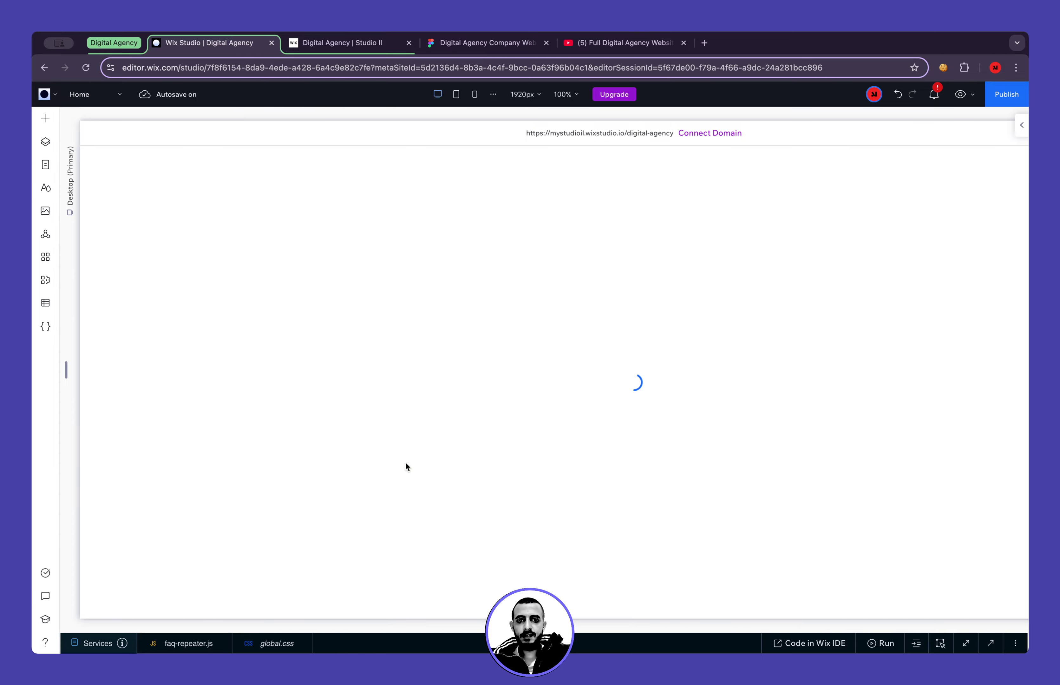
# Scroll down to the testimonial cards and select the first client's profile photo
pyautogui.scroll(-20, 405, 462)
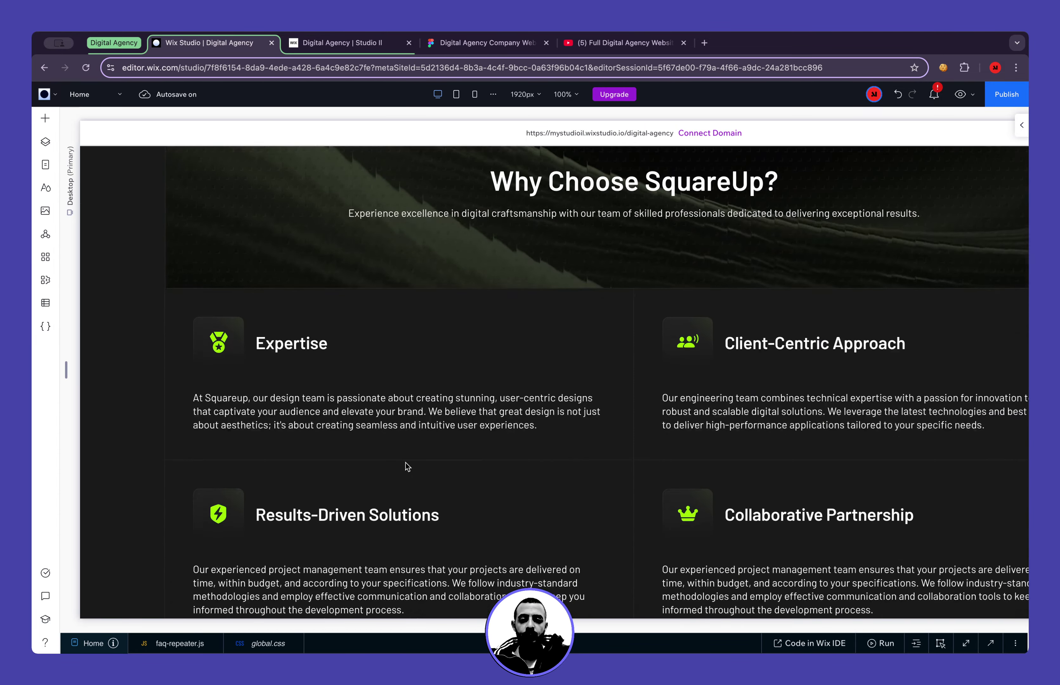
pyautogui.scroll(-10, 405, 462)
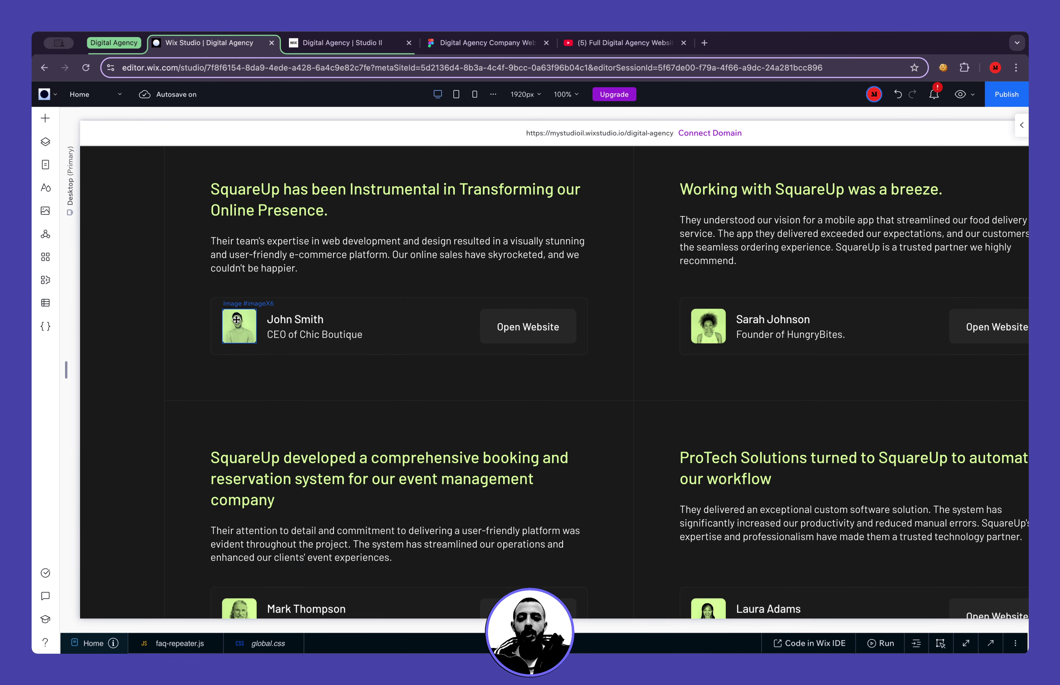
pyautogui.scroll(-1, 240, 333)
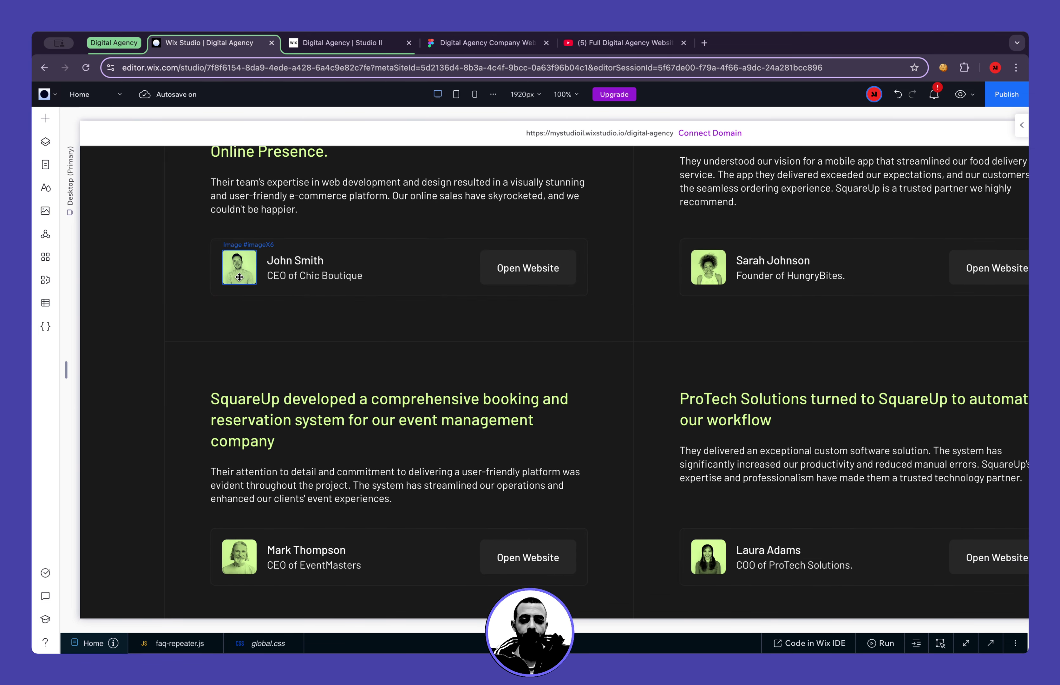
pyautogui.click(239, 277)
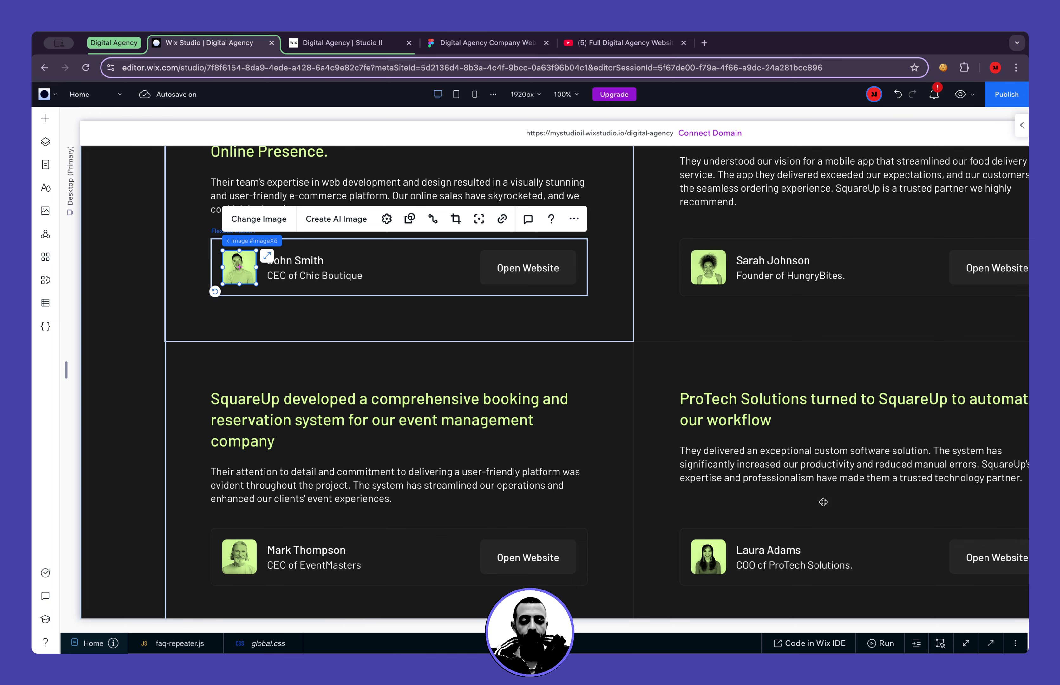
# Highlight saturate in global.css, then open the photo's design settings: dark green background, Multiply blend
pyautogui.click(990, 643)
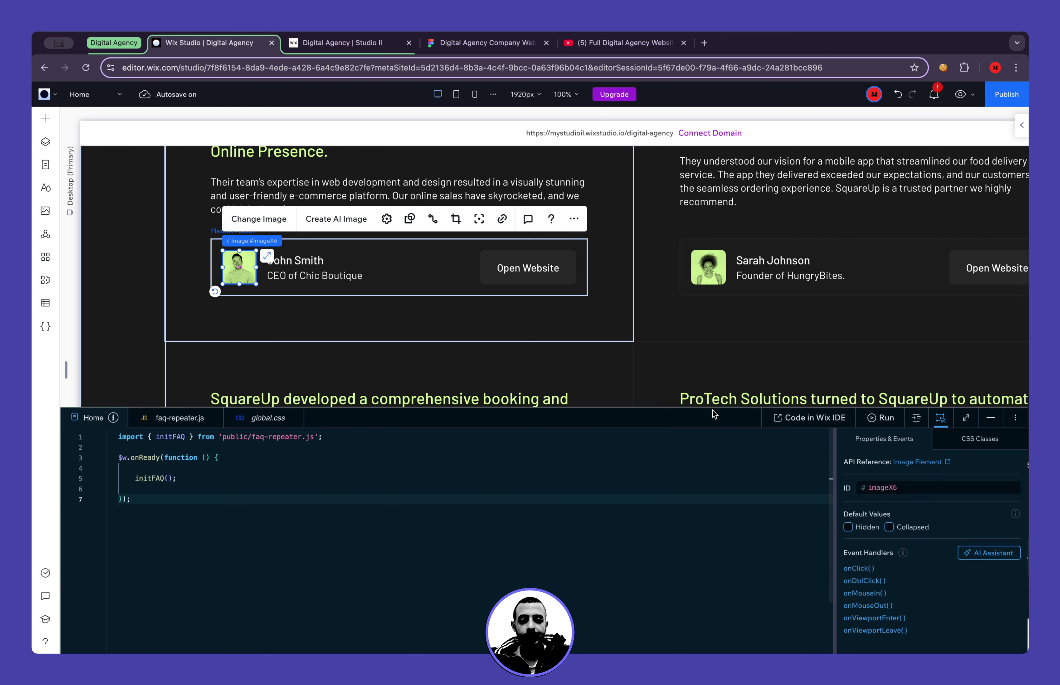
pyautogui.moveTo(715, 409); pyautogui.dragTo(718, 455)
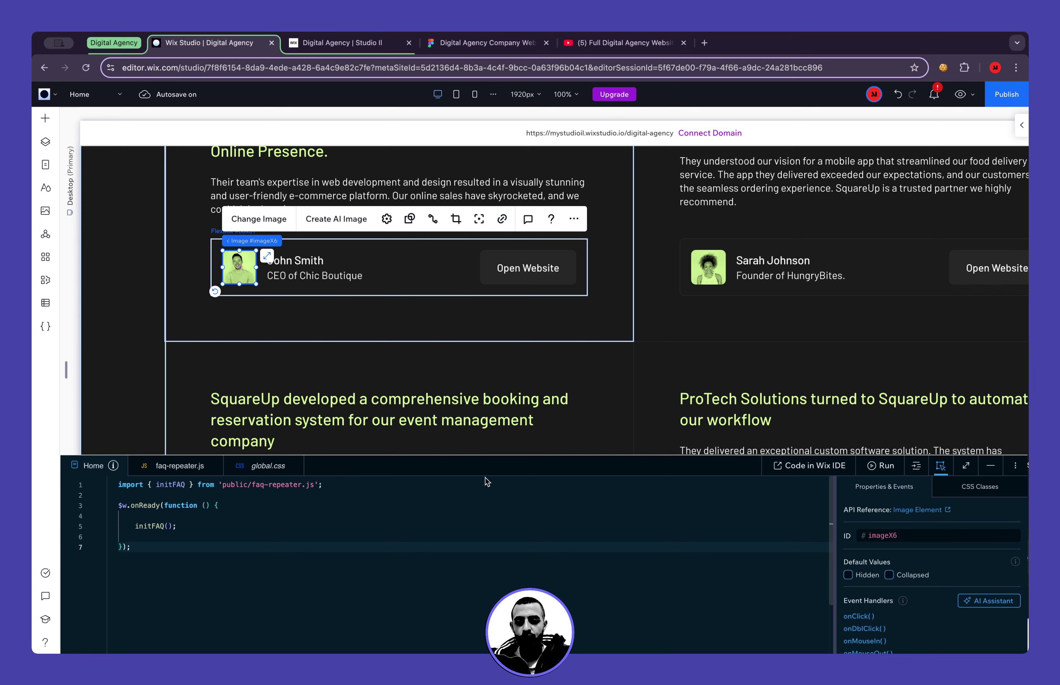
pyautogui.click(267, 465)
pyautogui.click(224, 610)
pyautogui.scroll(-1, 223, 610)
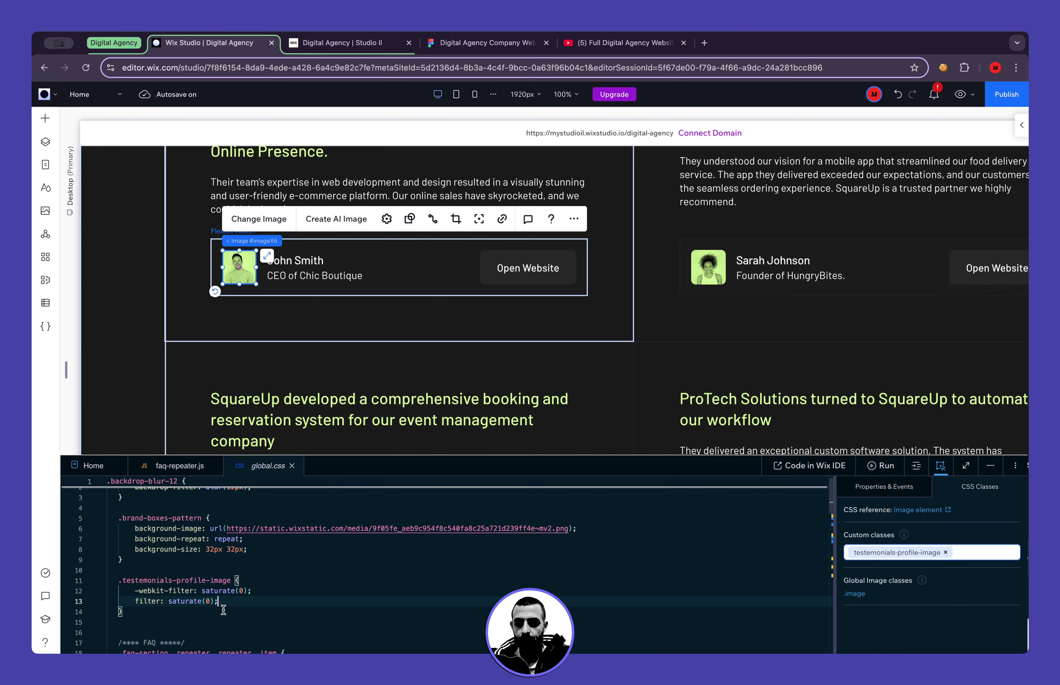
pyautogui.doubleClick(213, 592)
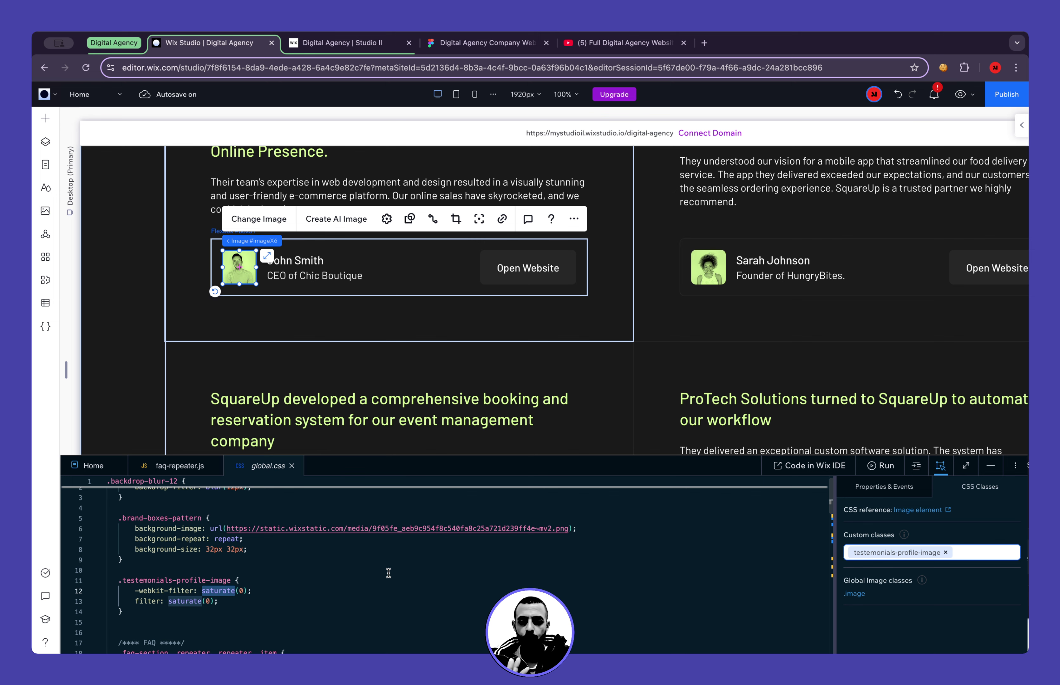
pyautogui.click(989, 471)
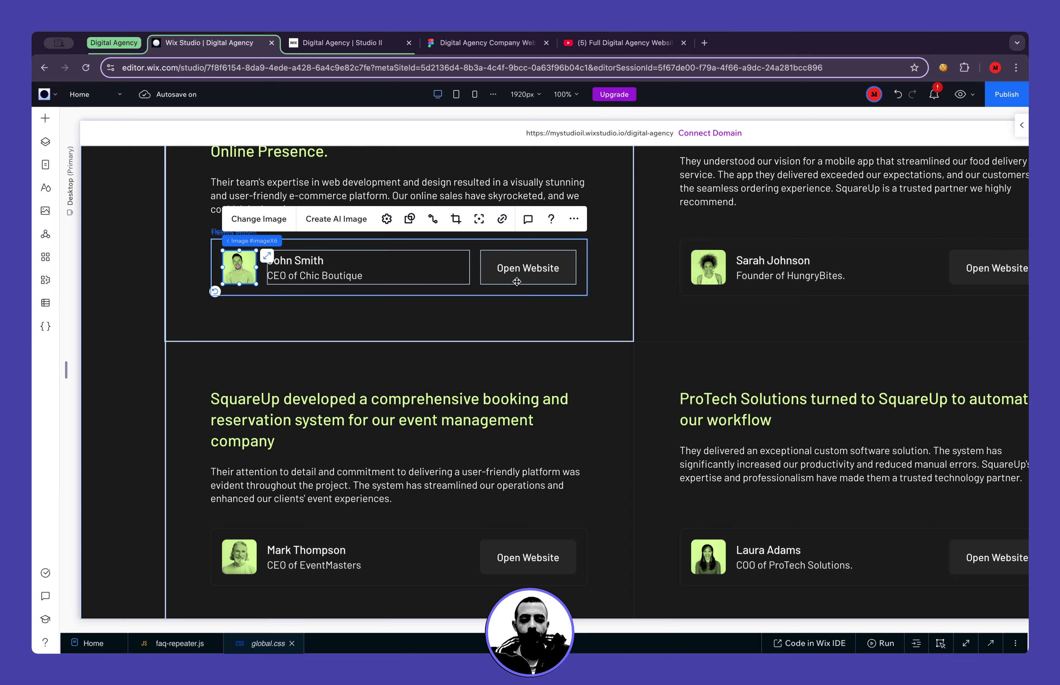
pyautogui.click(1022, 126)
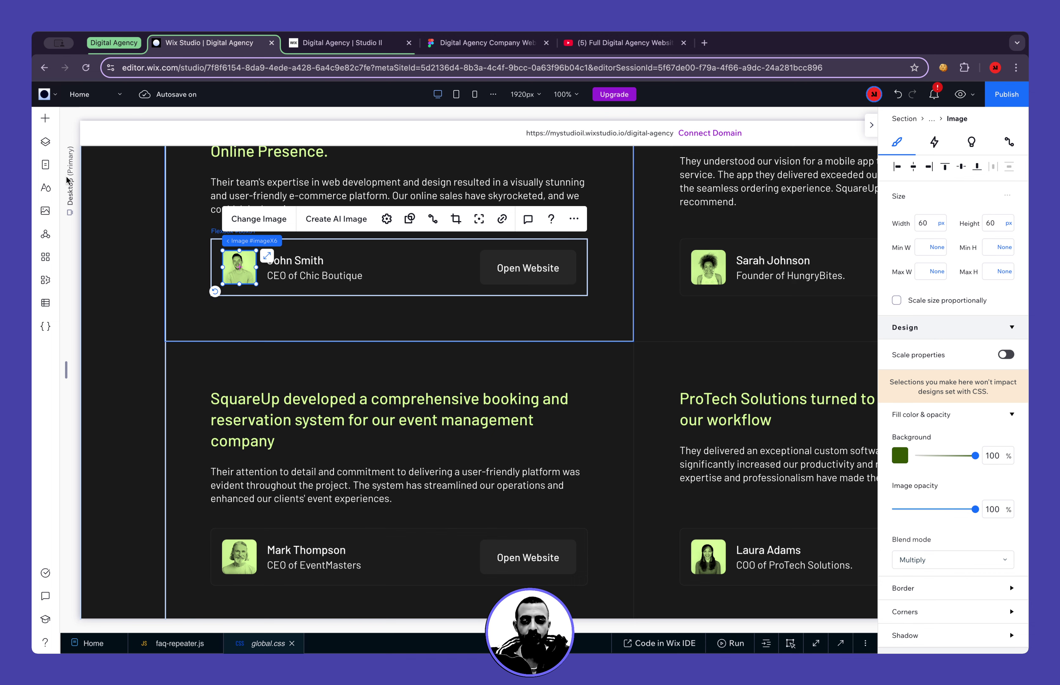
pyautogui.click(45, 141)
pyautogui.scroll(-5, 145, 396)
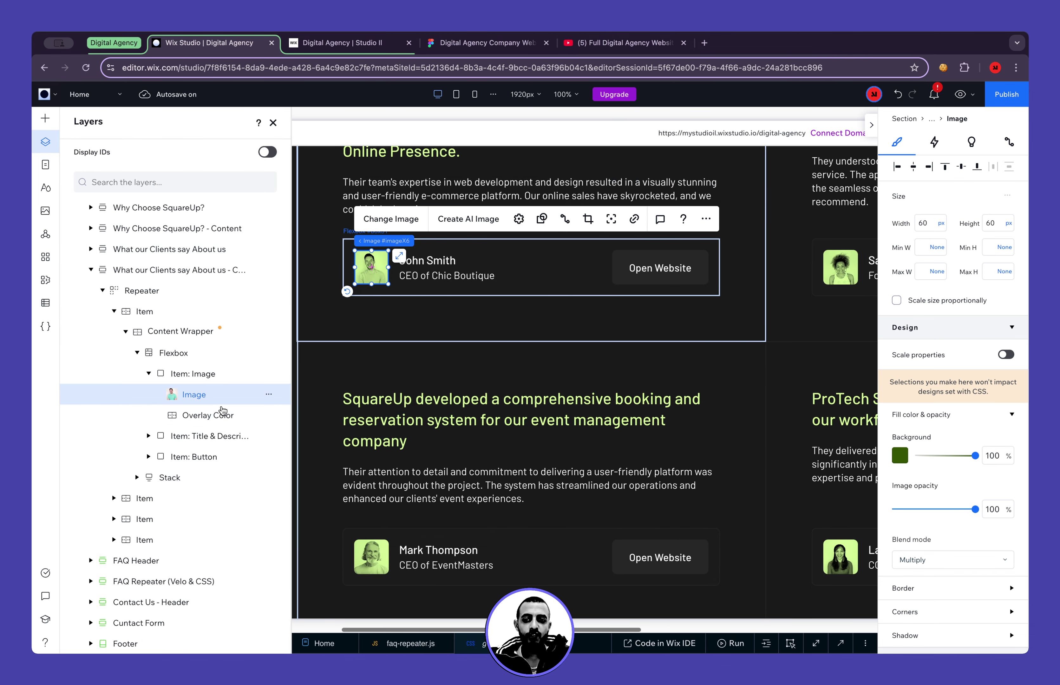
pyautogui.click(214, 415)
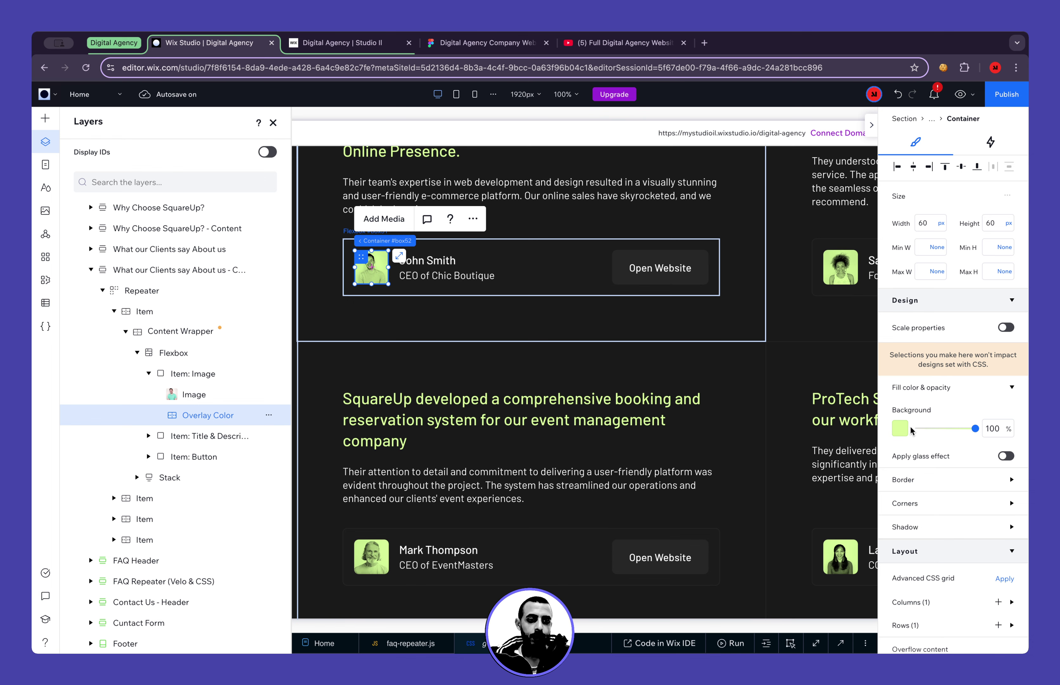
pyautogui.click(899, 430)
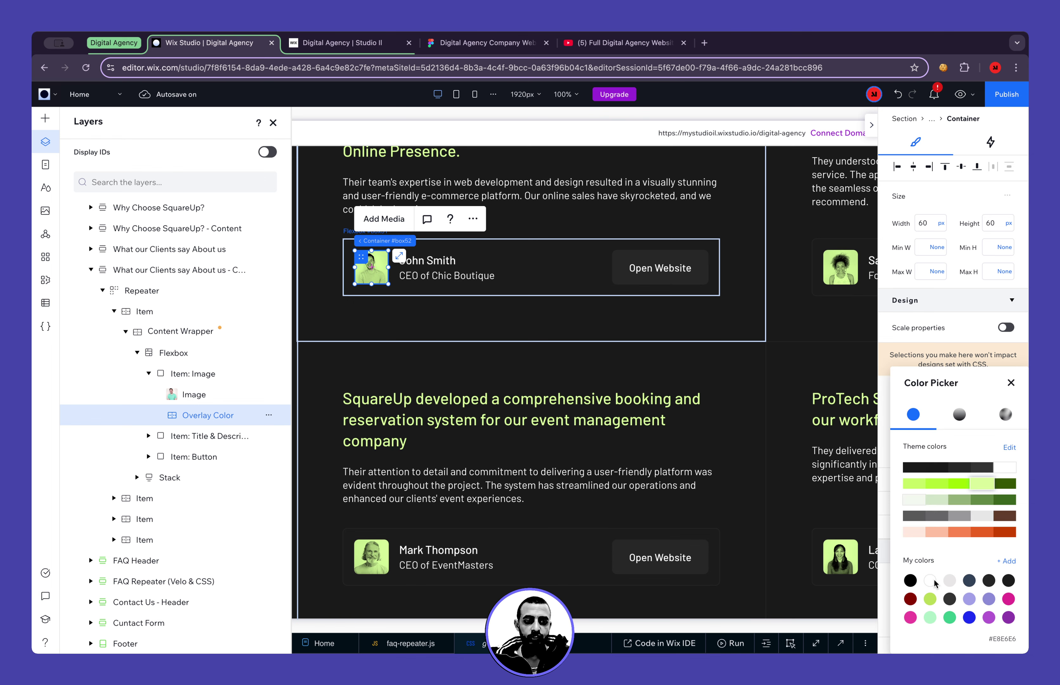
pyautogui.click(910, 599)
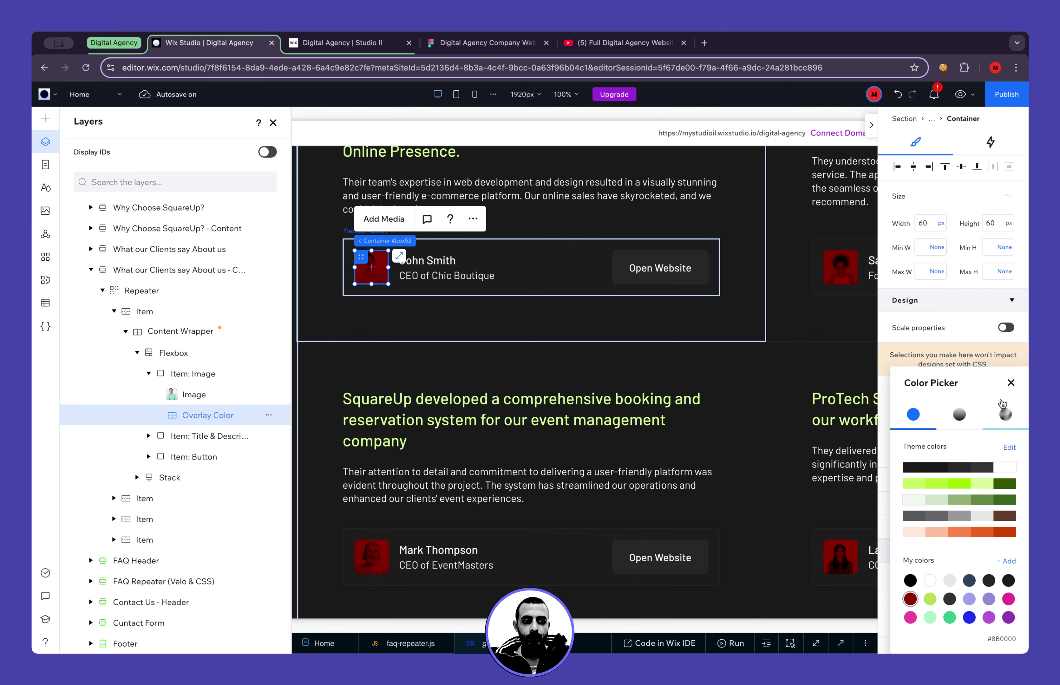
pyautogui.click(1009, 383)
pyautogui.press('super+z')
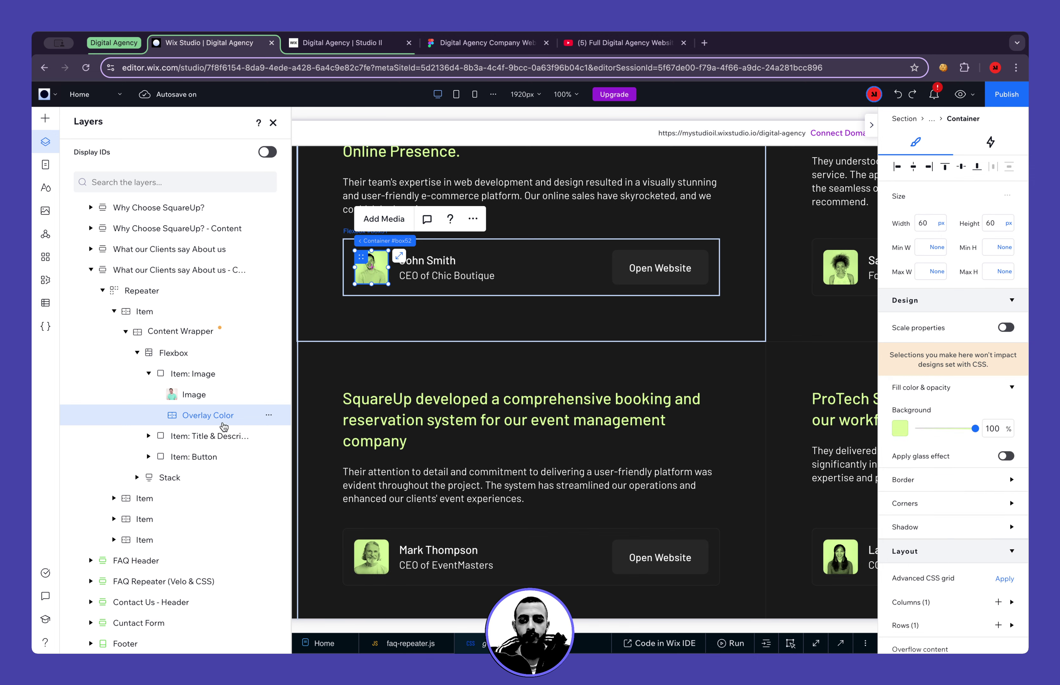
pyautogui.click(193, 395)
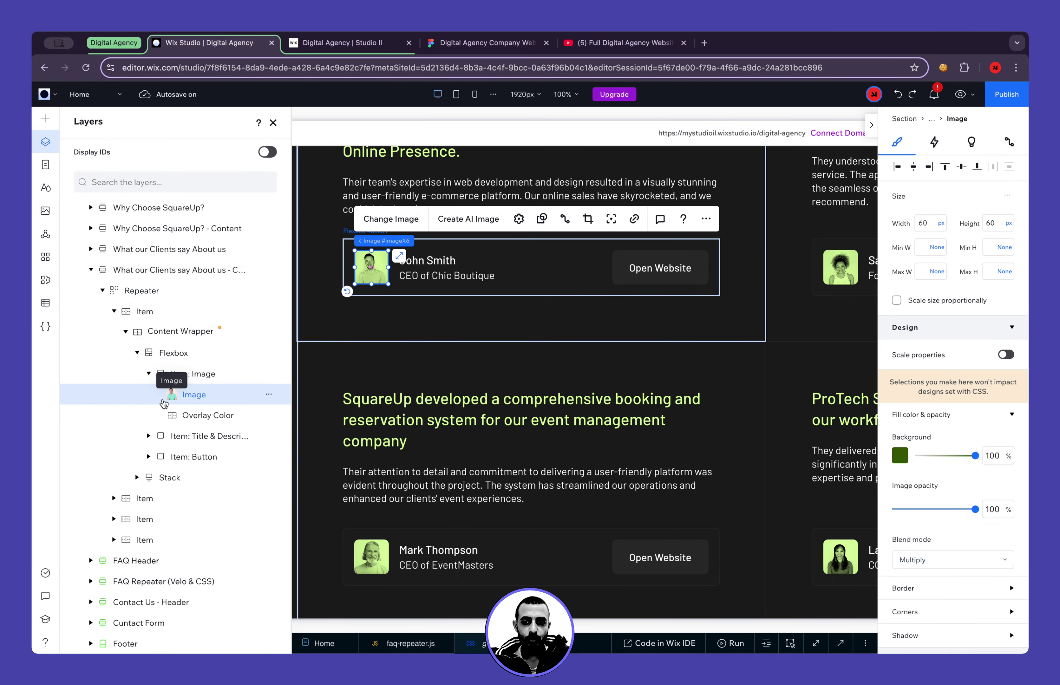
pyautogui.scroll(-1, 935, 586)
pyautogui.scroll(-3, 935, 586)
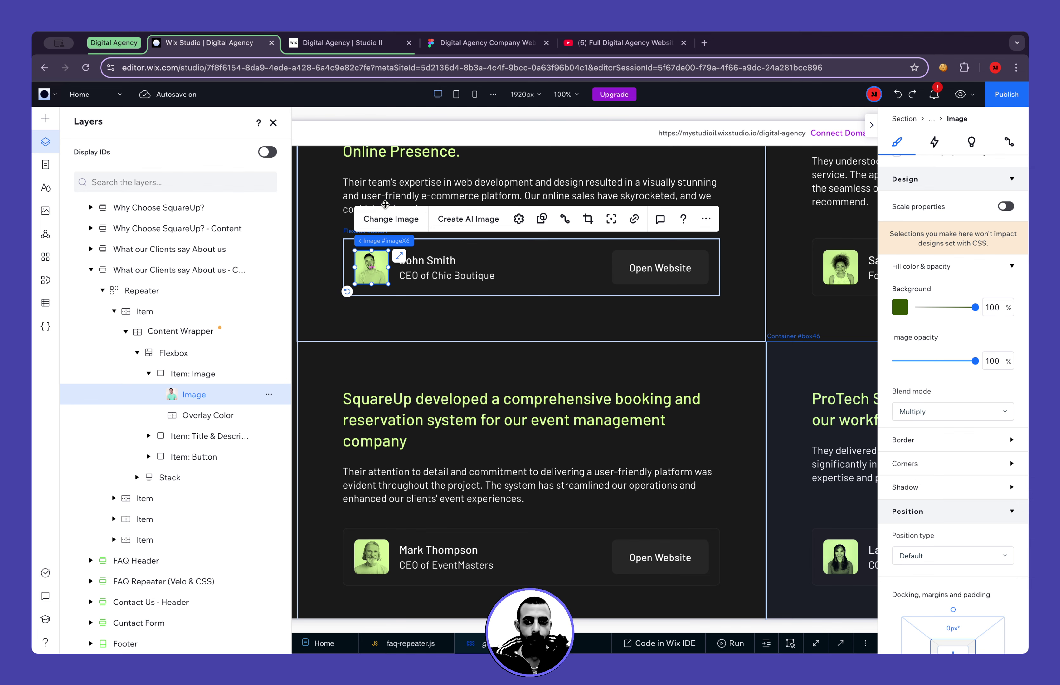
pyautogui.click(273, 122)
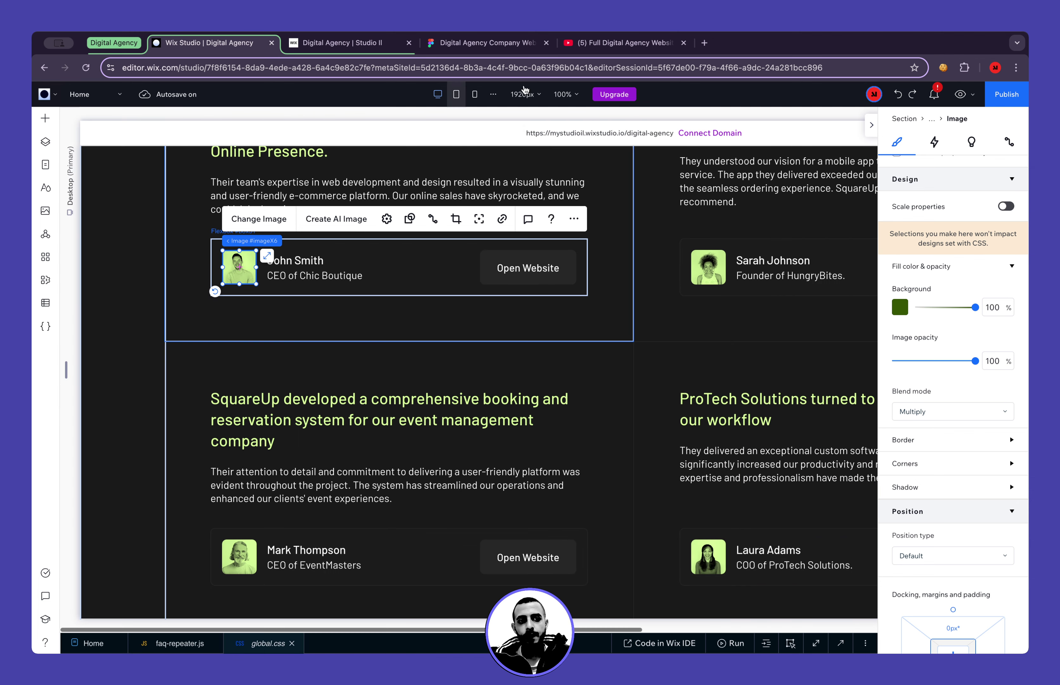
# Close the Inspector, maximize global.css, and highlight the About comment and .hoirizontal-gradient-line class
pyautogui.click(872, 129)
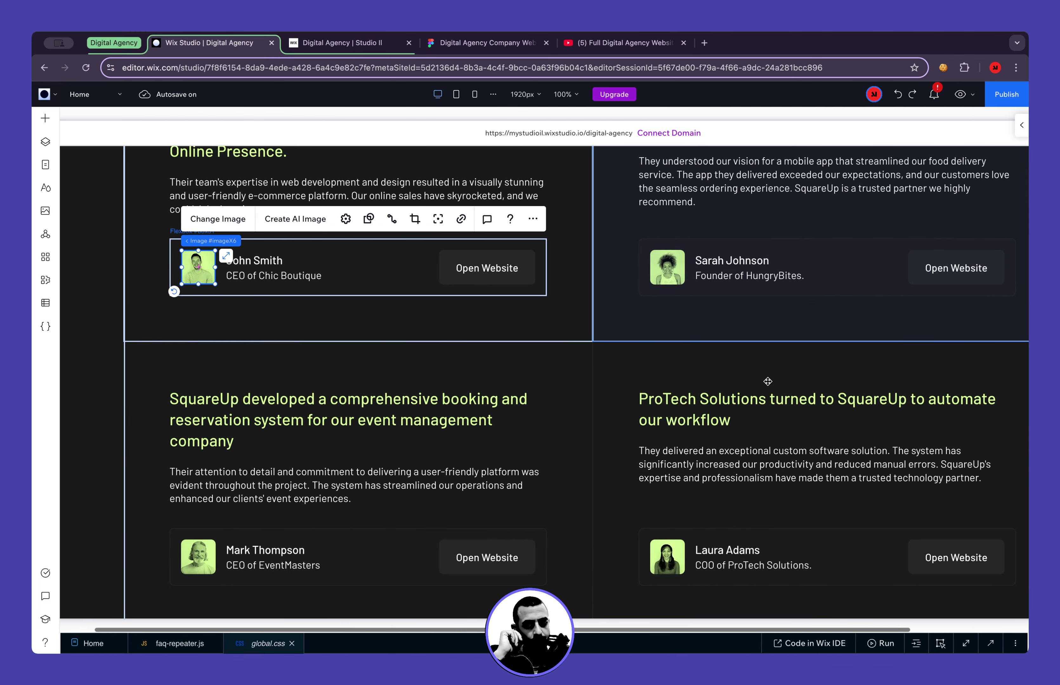
pyautogui.click(965, 644)
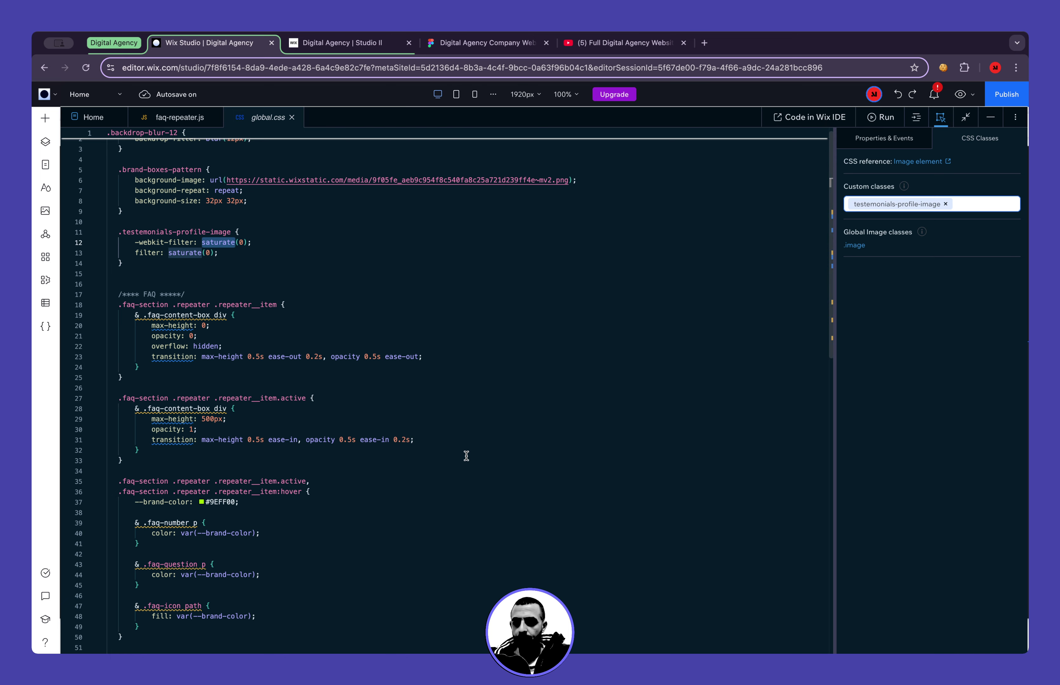
pyautogui.scroll(-3, 341, 477)
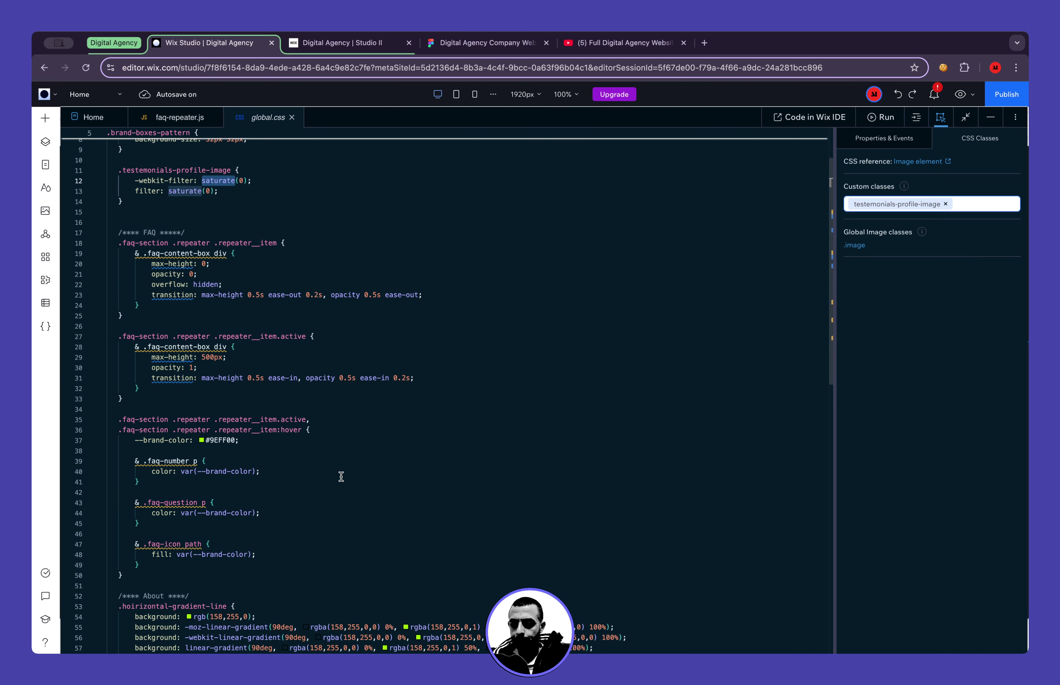
pyautogui.scroll(-5, 341, 477)
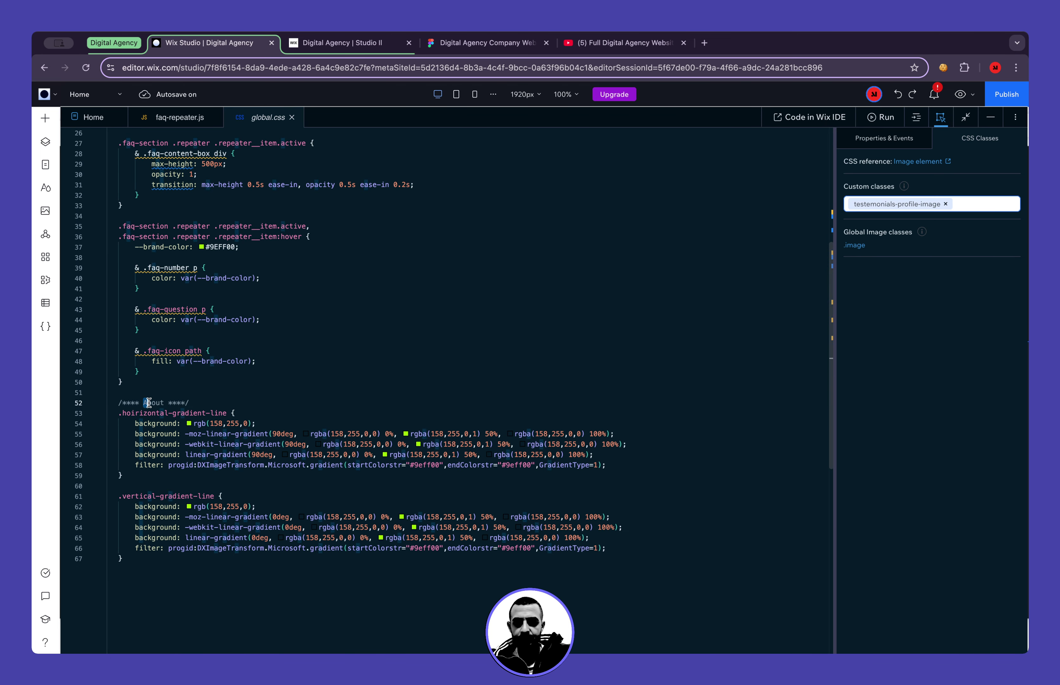
pyautogui.moveTo(148, 403); pyautogui.dragTo(162, 403)
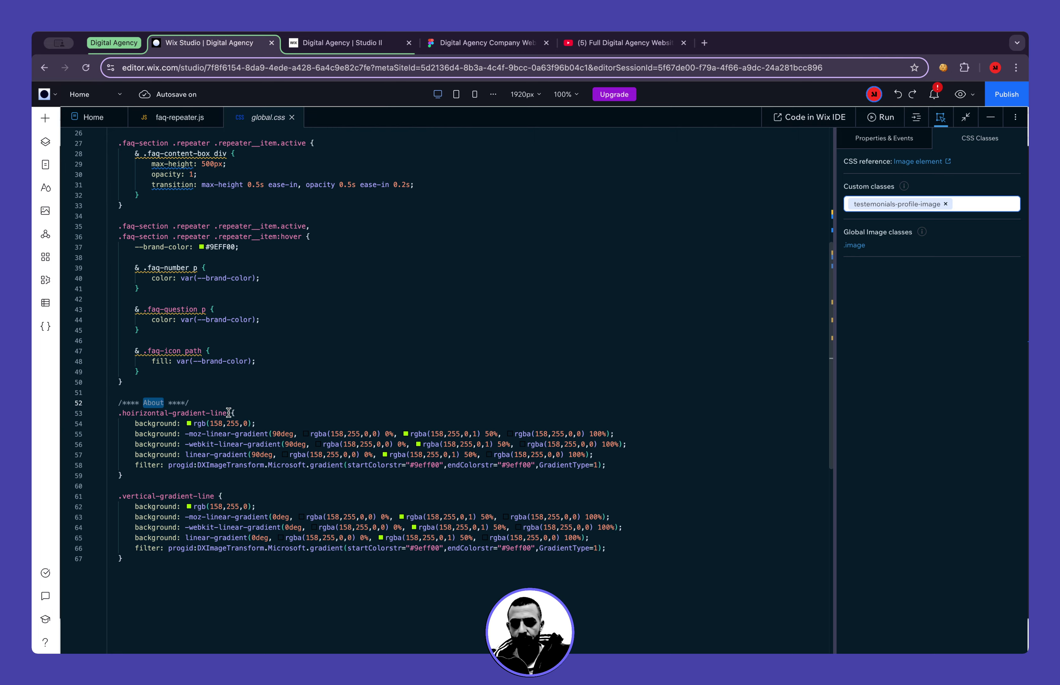
pyautogui.moveTo(234, 413); pyautogui.dragTo(138, 413)
# Glance at the published site, then return to the editor's page menu
pyautogui.click(374, 44)
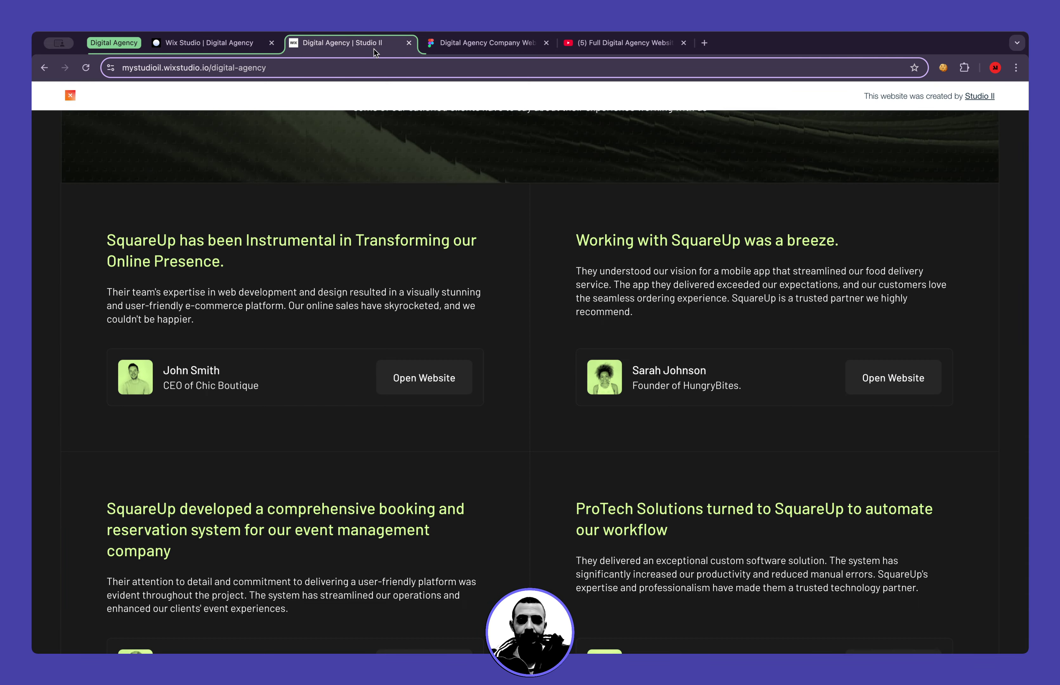
pyautogui.scroll(15, 461, 167)
pyautogui.click(205, 42)
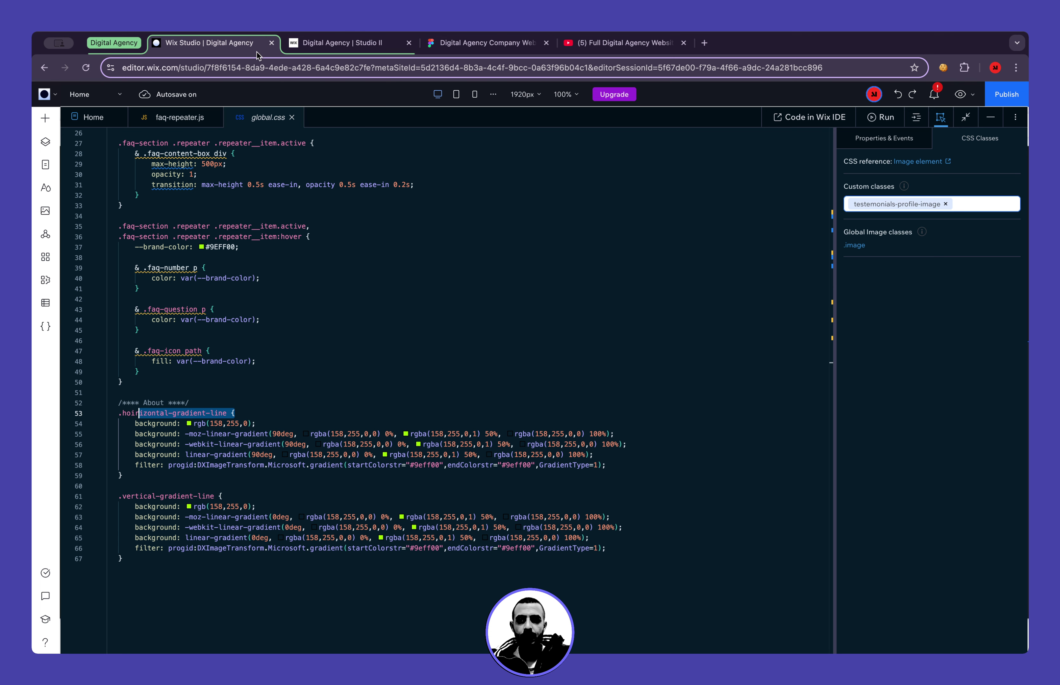
pyautogui.click(102, 100)
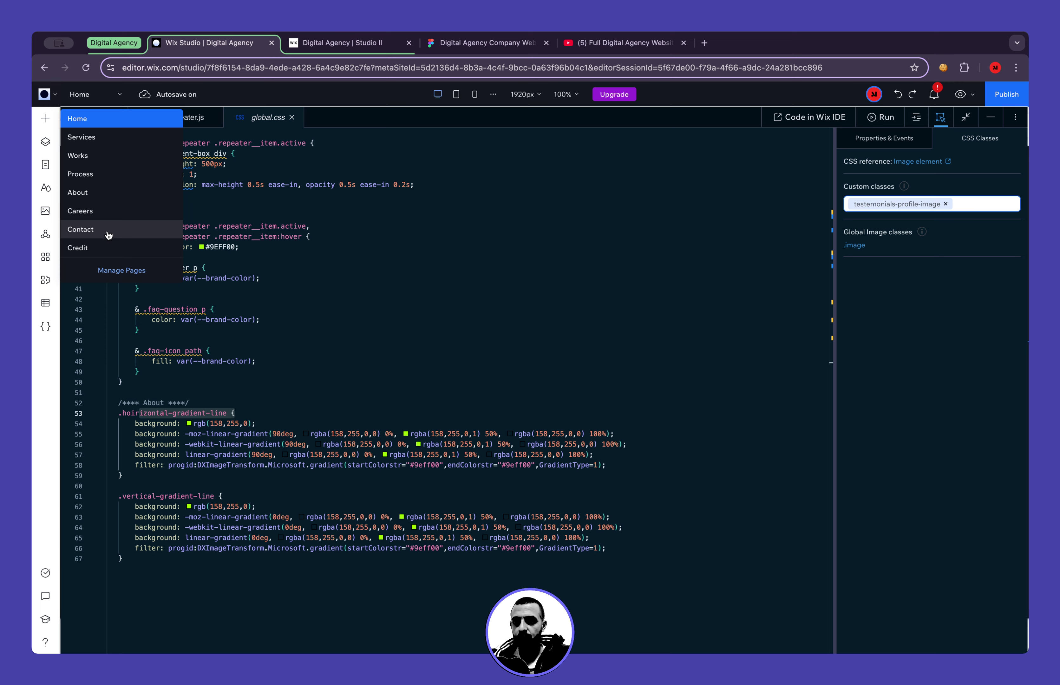
# Switch to the About page and select the vertical gradient line beside the logo
pyautogui.click(106, 196)
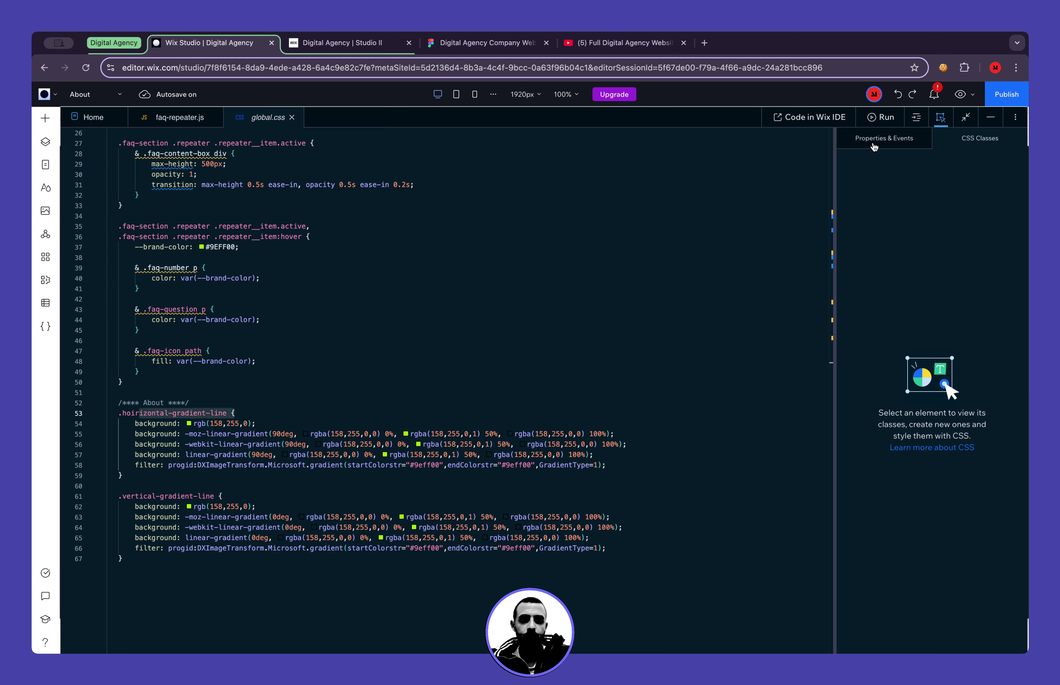
pyautogui.click(991, 118)
pyautogui.scroll(-3, 806, 356)
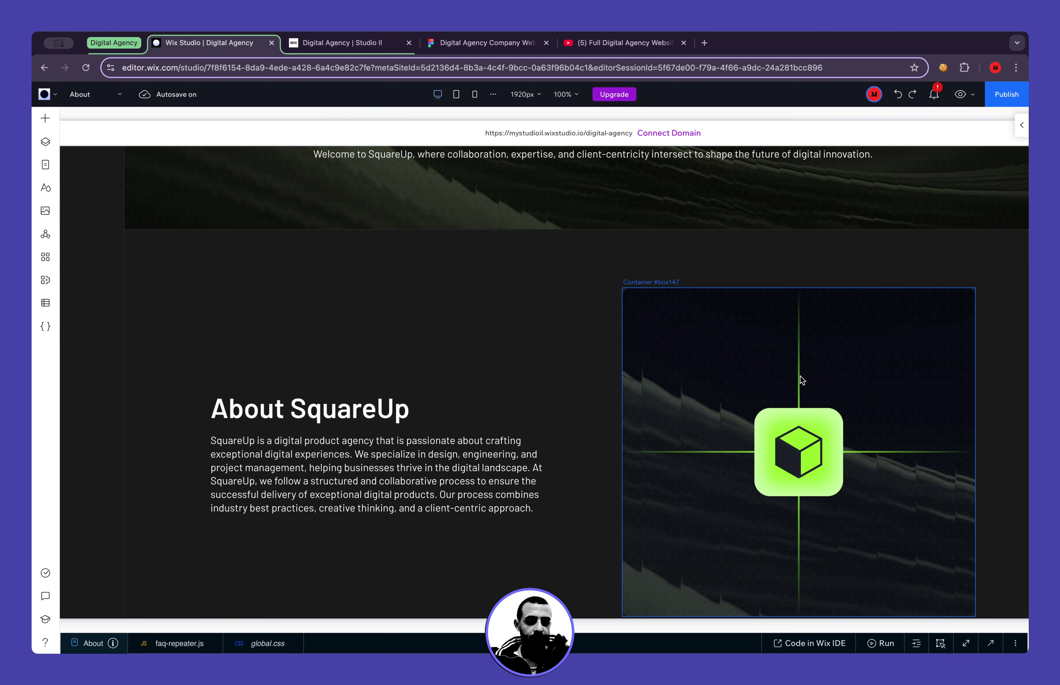
pyautogui.click(822, 530)
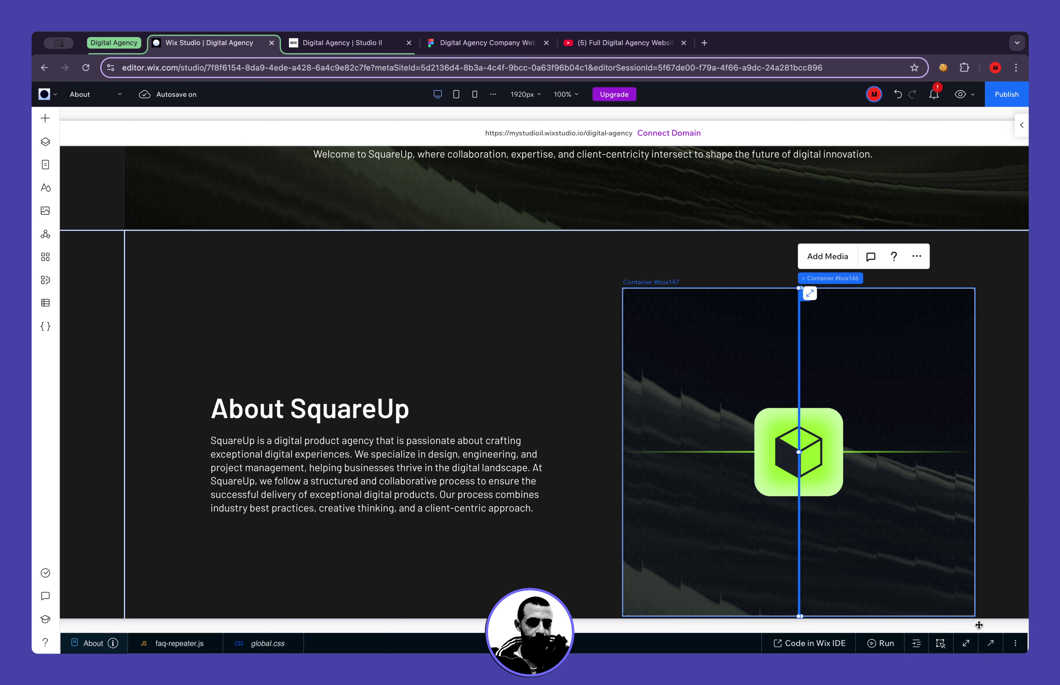
# Show the line's CSS classes and locate vertical-gradient-line in global.css
pyautogui.click(992, 643)
pyautogui.click(979, 489)
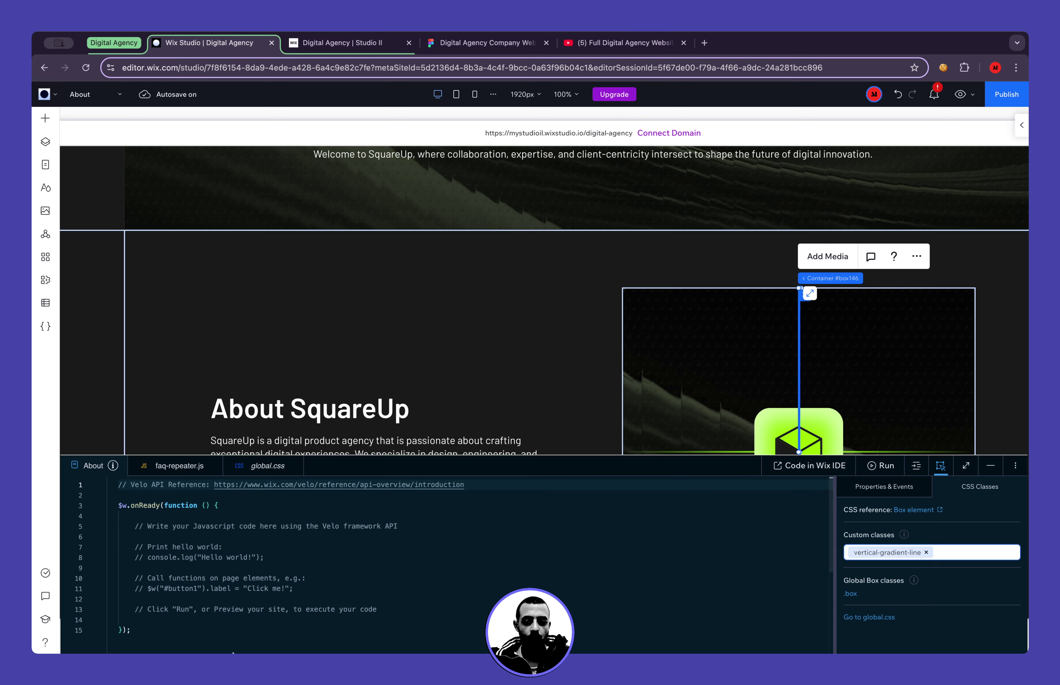
pyautogui.click(262, 467)
pyautogui.scroll(-2, 253, 578)
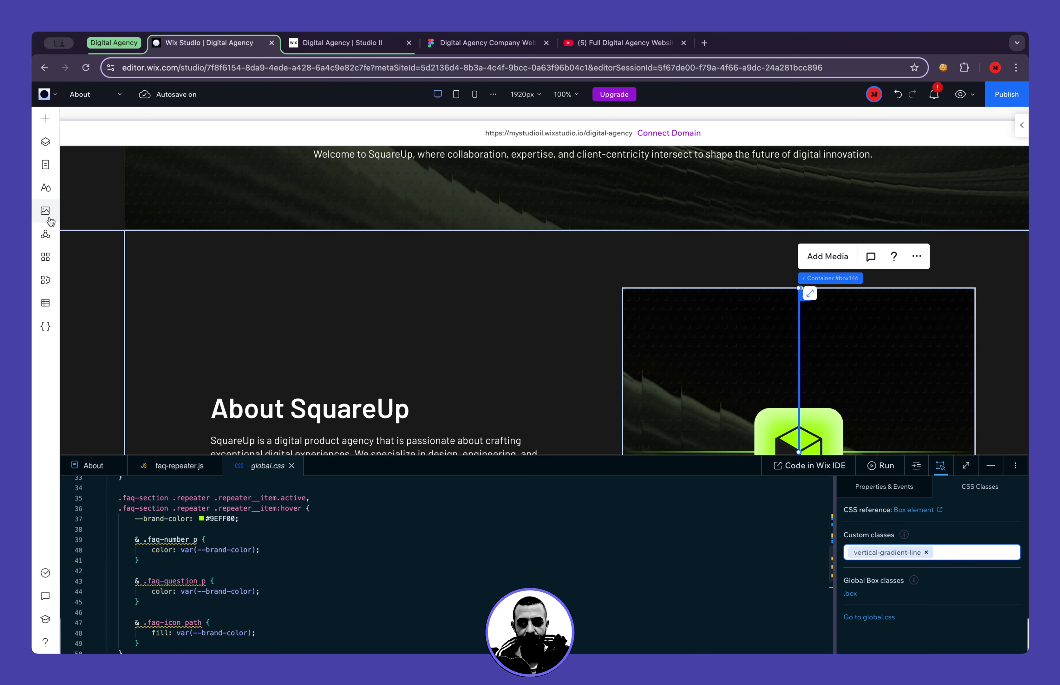
pyautogui.click(46, 141)
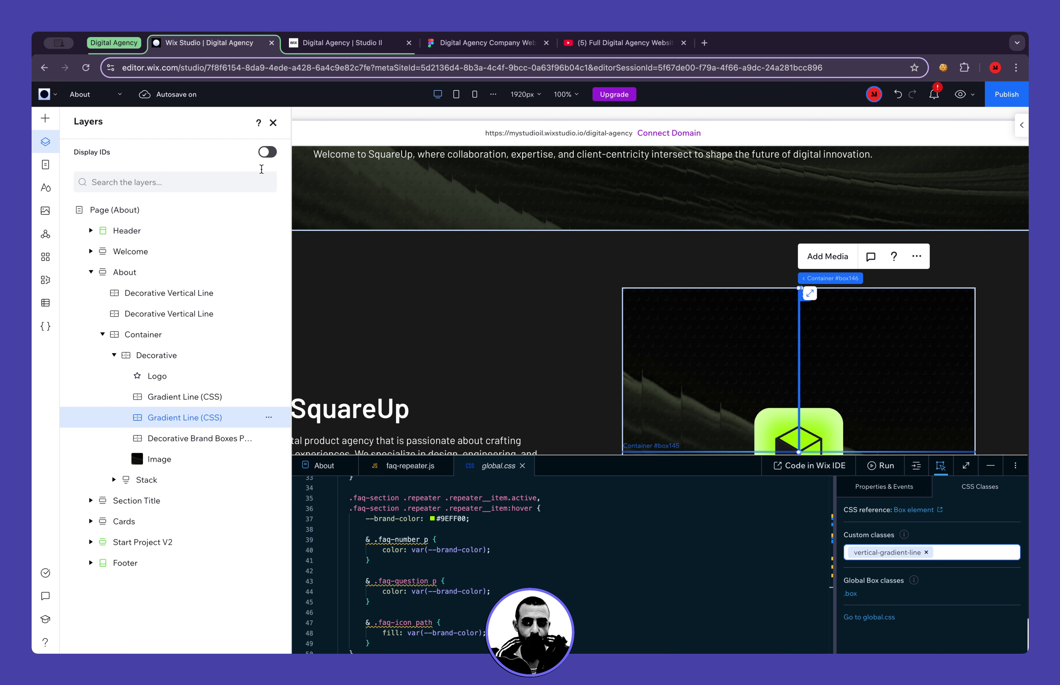
pyautogui.click(273, 122)
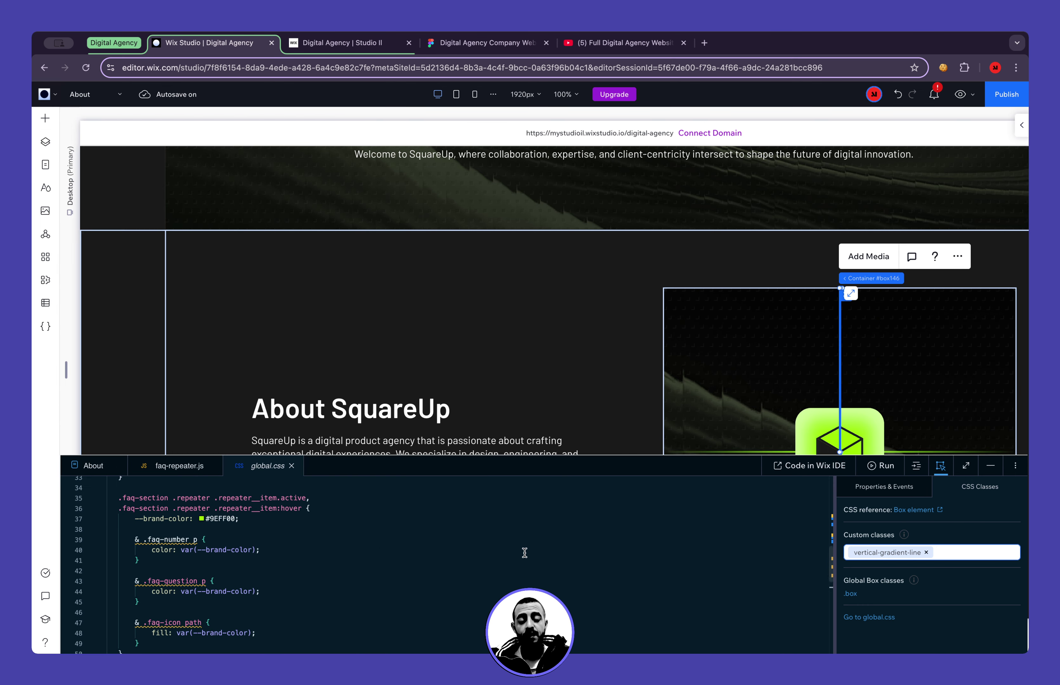
pyautogui.scroll(4, 524, 552)
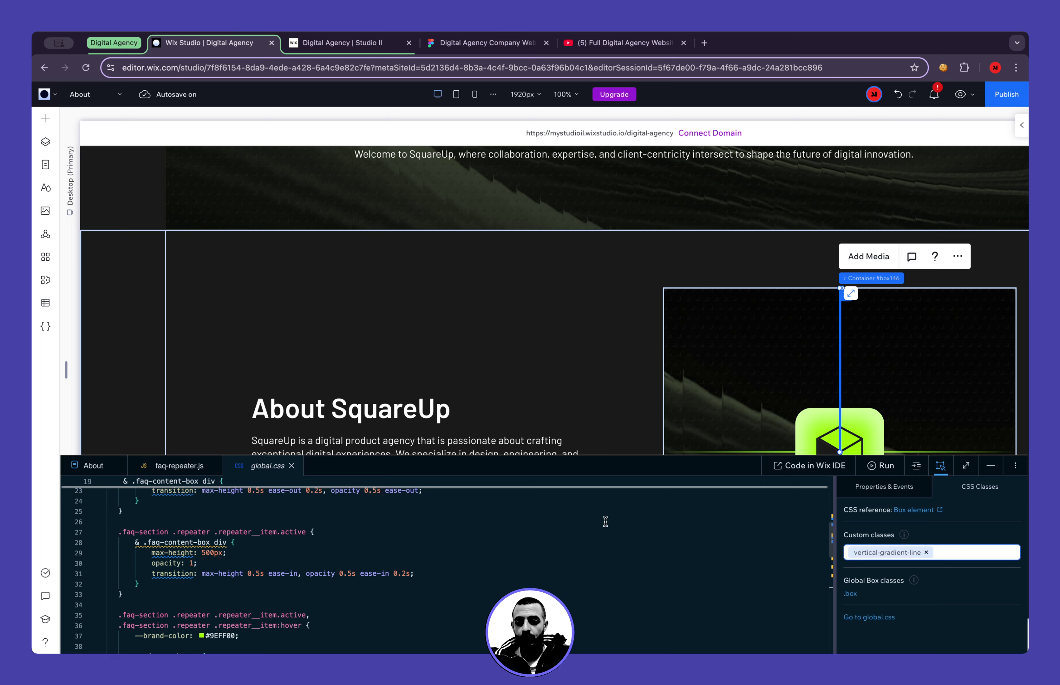
# Highlight the FAQ repeater rules and the --brand-color #9EFF00 value in global.css
pyautogui.click(971, 468)
pyautogui.scroll(5, 362, 476)
pyautogui.moveTo(177, 280); pyautogui.dragTo(180, 581)
pyautogui.doubleClick(151, 269)
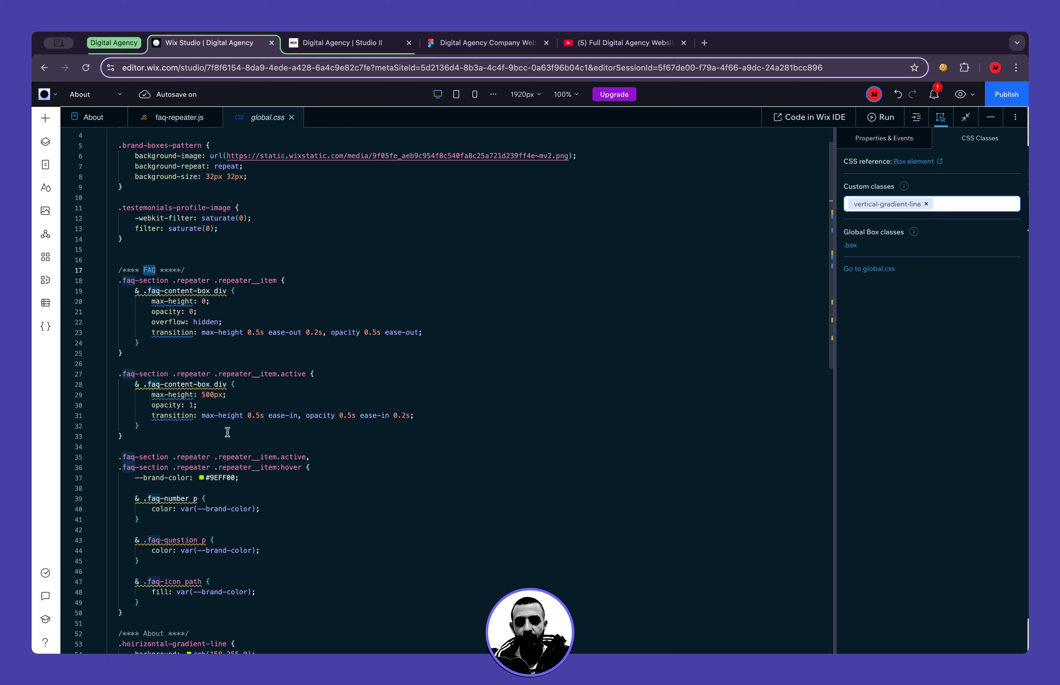
pyautogui.moveTo(209, 479); pyautogui.dragTo(238, 480)
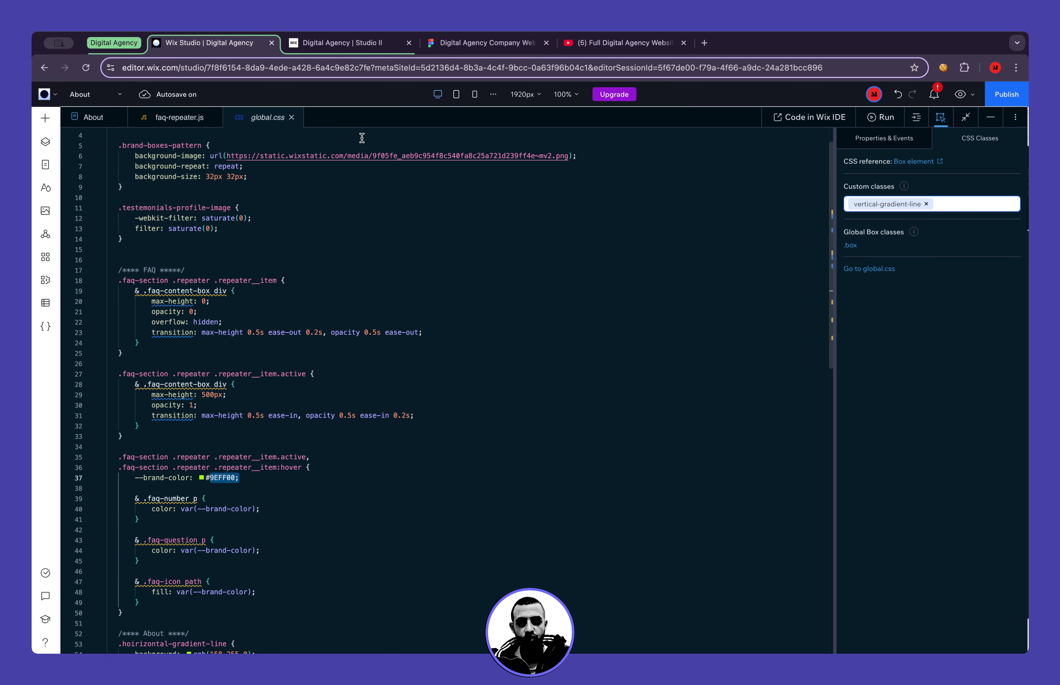
# Check the FAQ hover colours on the published site, then return to the editor
pyautogui.click(383, 43)
pyautogui.scroll(-20, 410, 269)
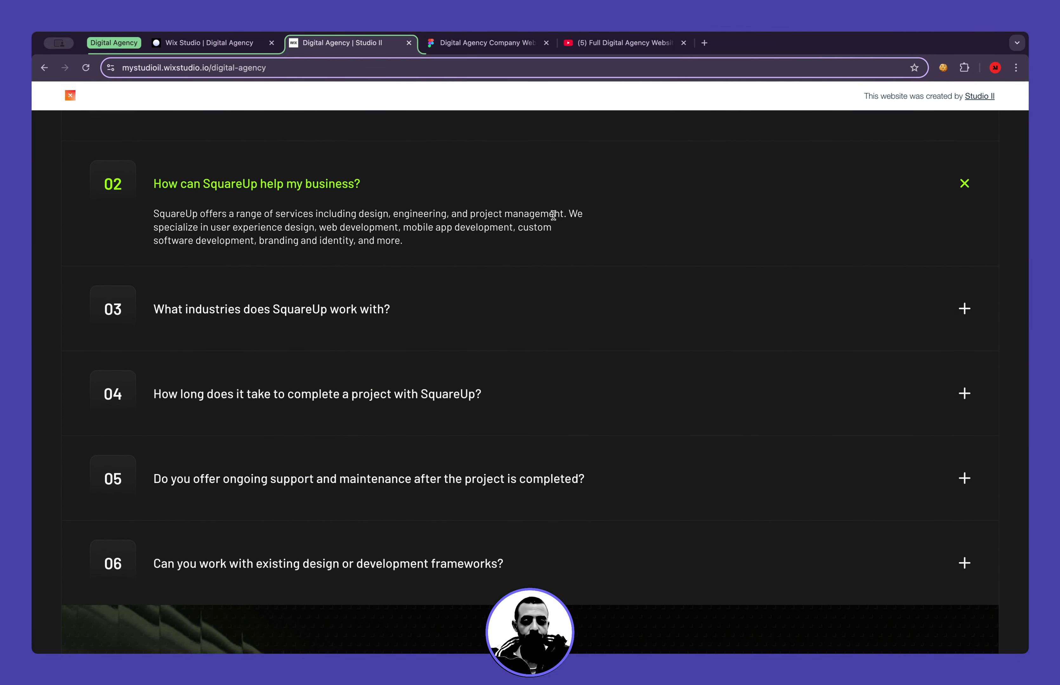
pyautogui.click(227, 45)
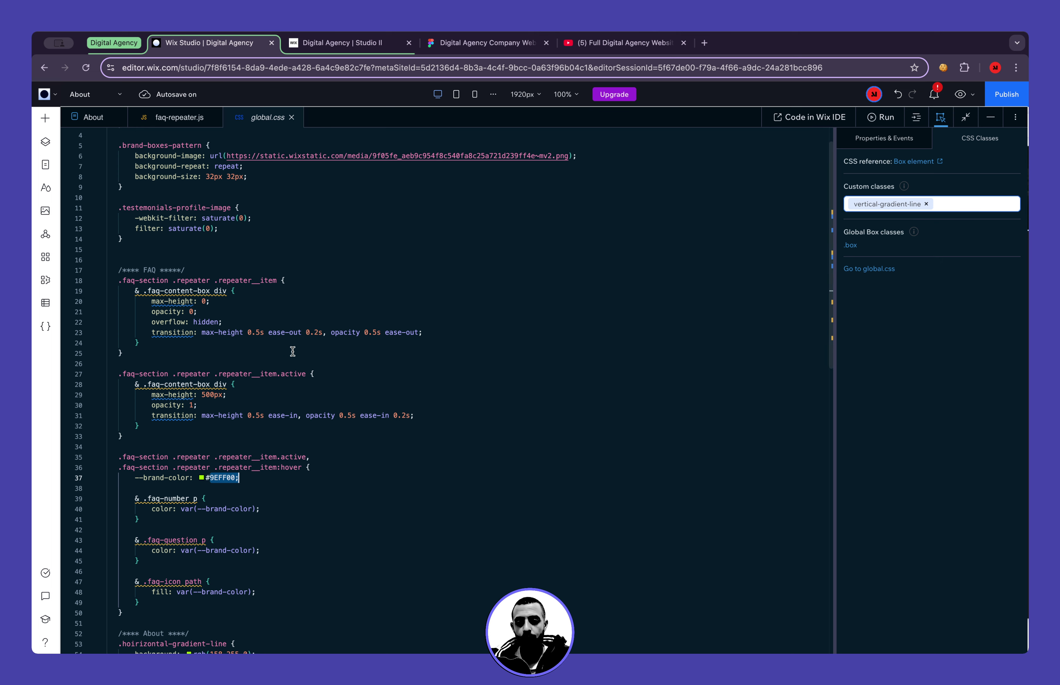
pyautogui.scroll(2, 247, 441)
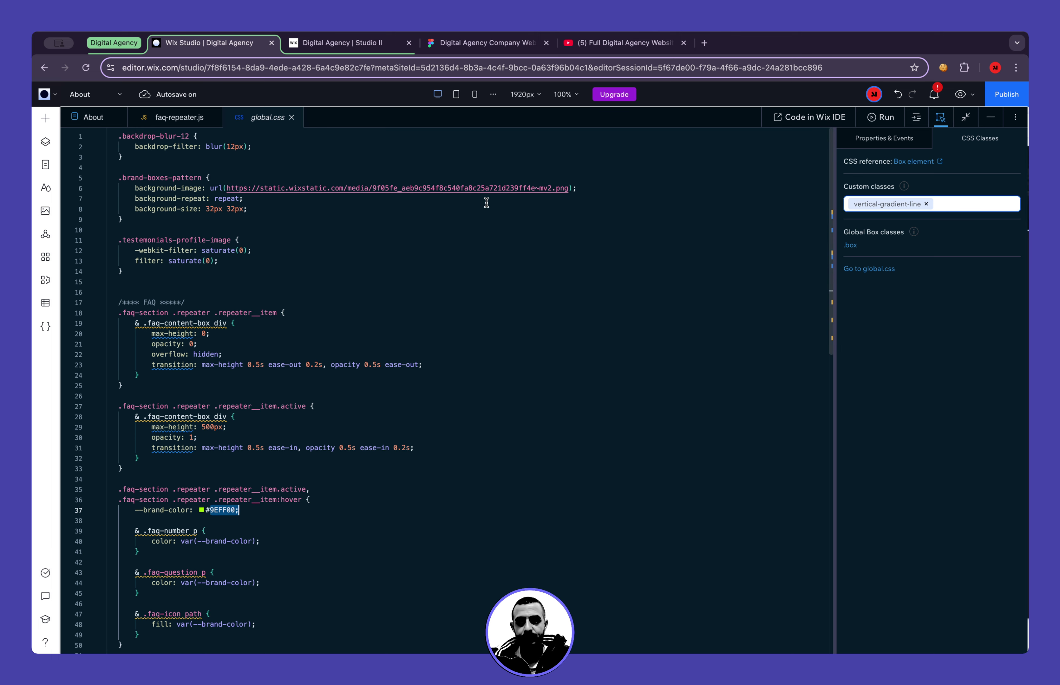
# Collapse the code panel and switch to the Home page
pyautogui.click(991, 121)
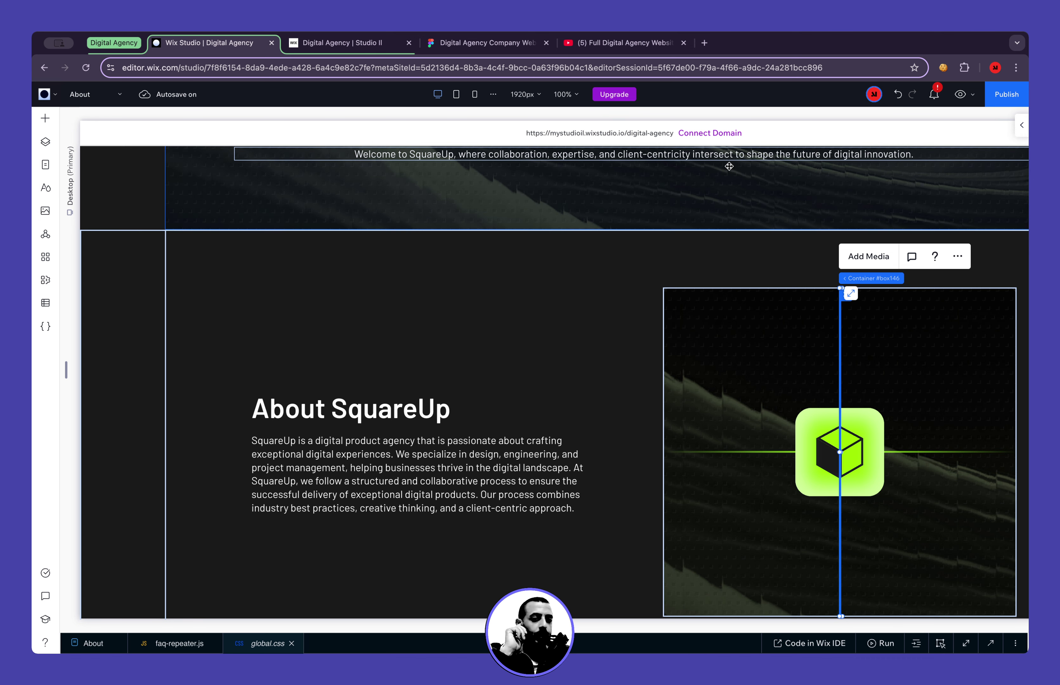
pyautogui.click(86, 96)
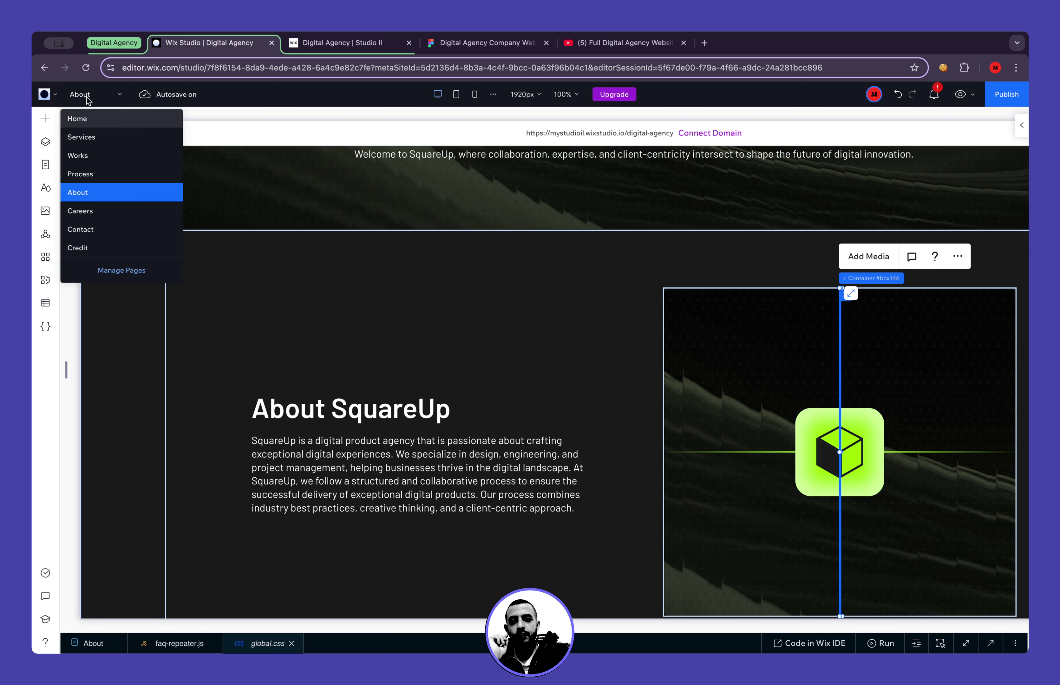
pyautogui.click(105, 119)
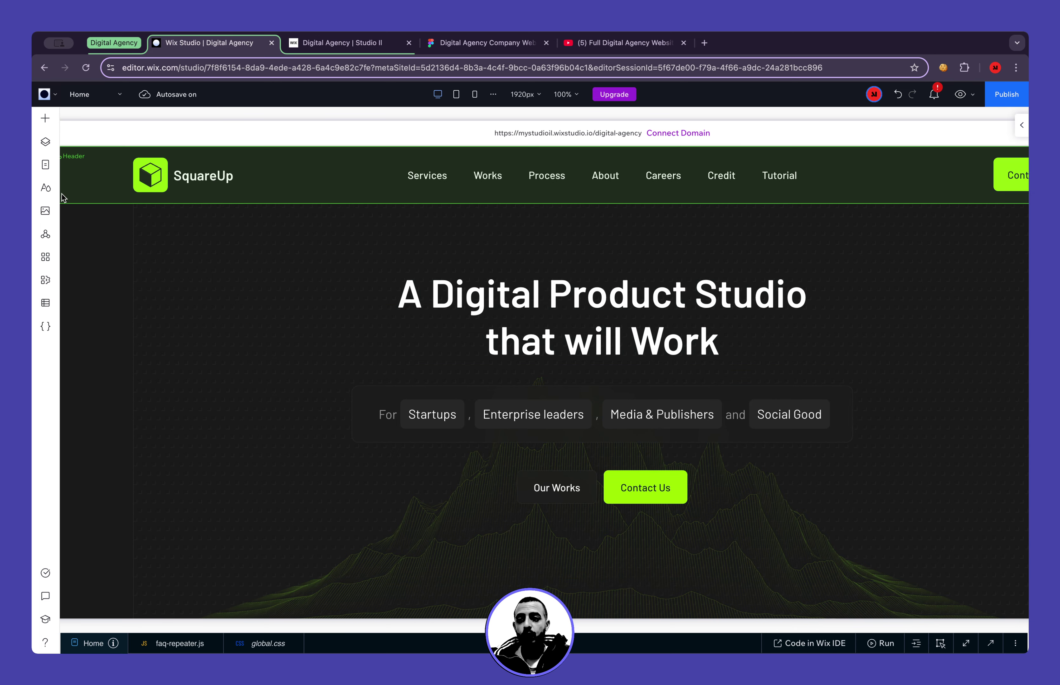
# Change the Site Styles Background & Text colour range to dark purple #281543
pyautogui.click(46, 188)
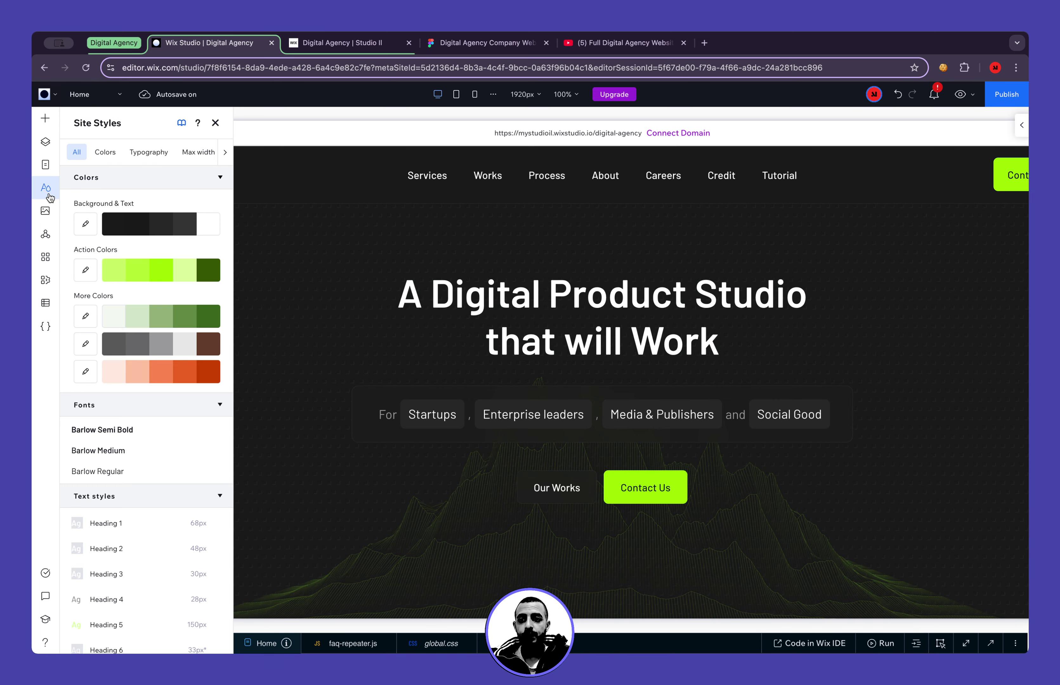
pyautogui.hscroll(-3, 471, 276)
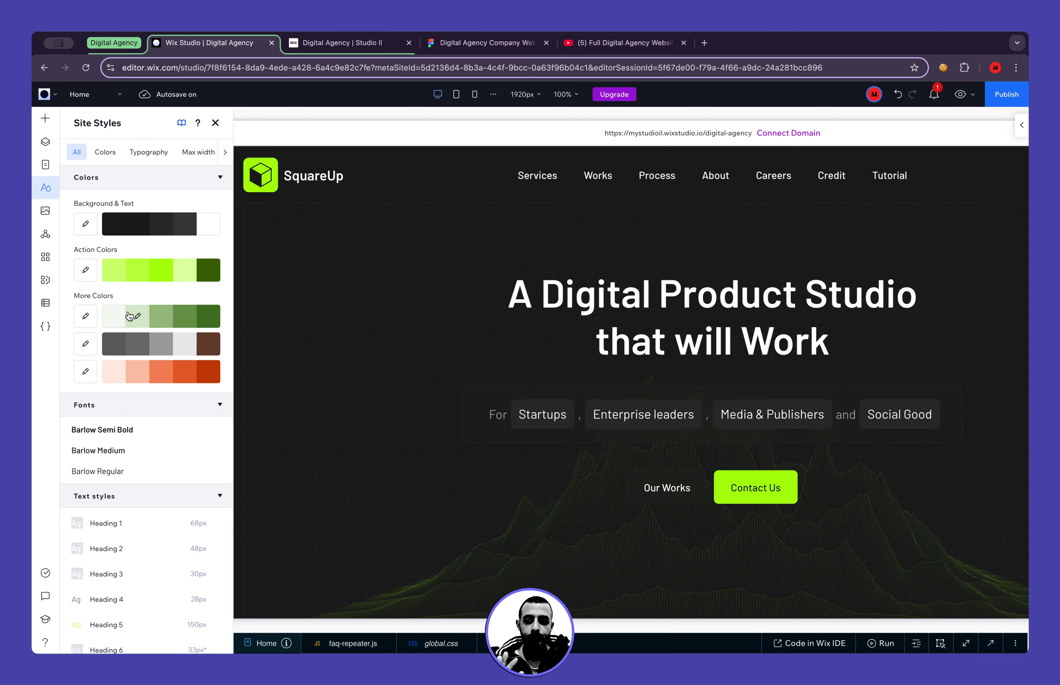
pyautogui.click(84, 224)
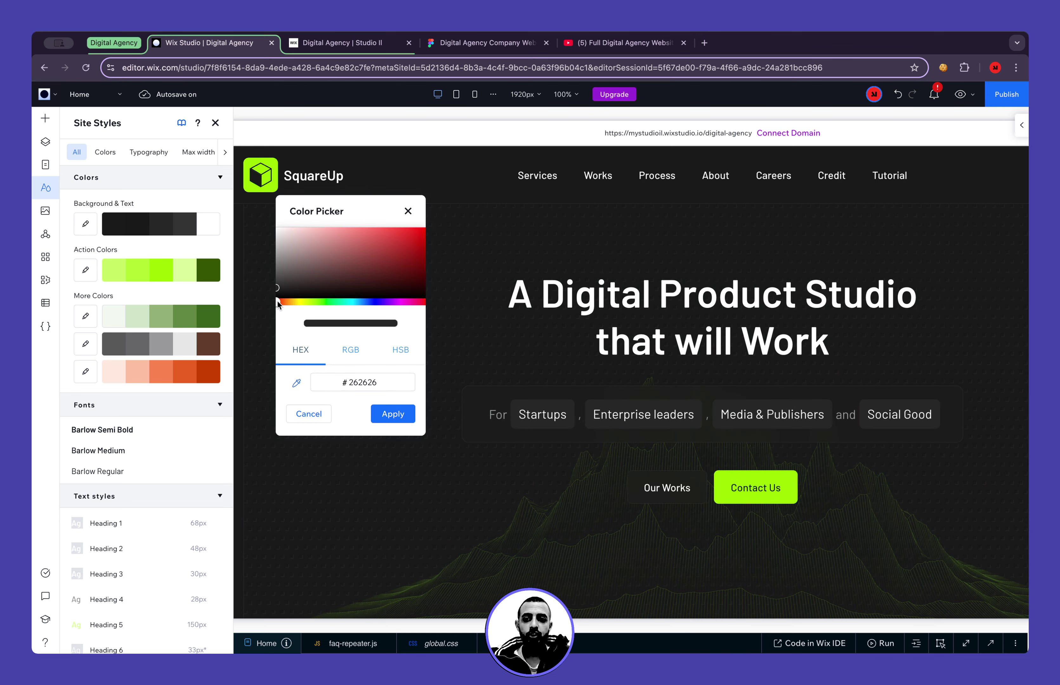
pyautogui.click(393, 245)
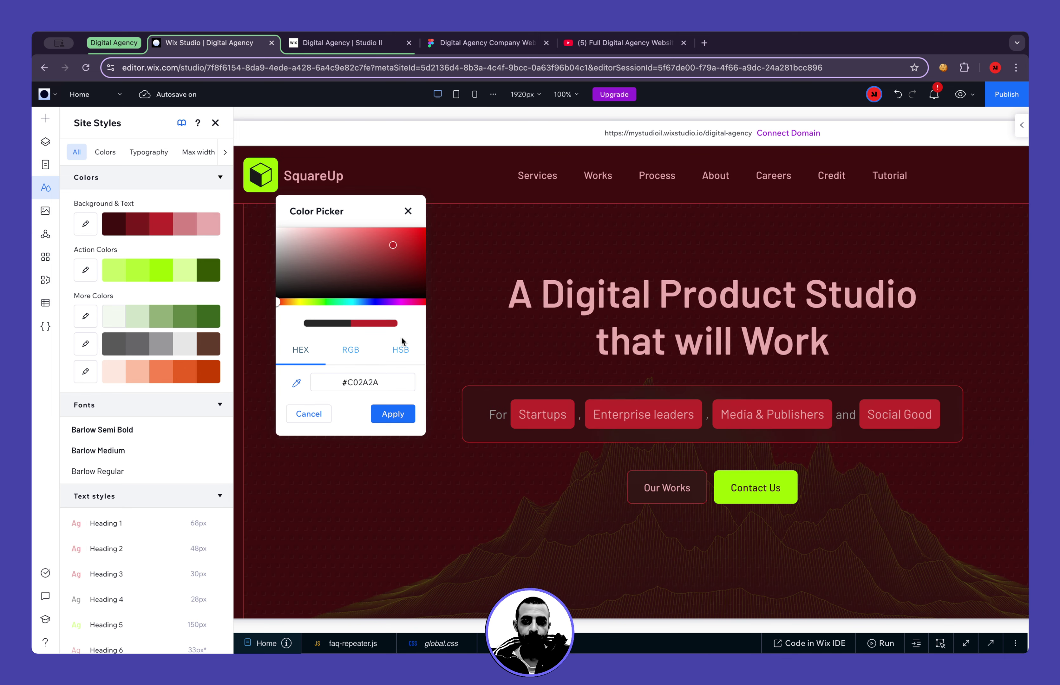
pyautogui.click(359, 302)
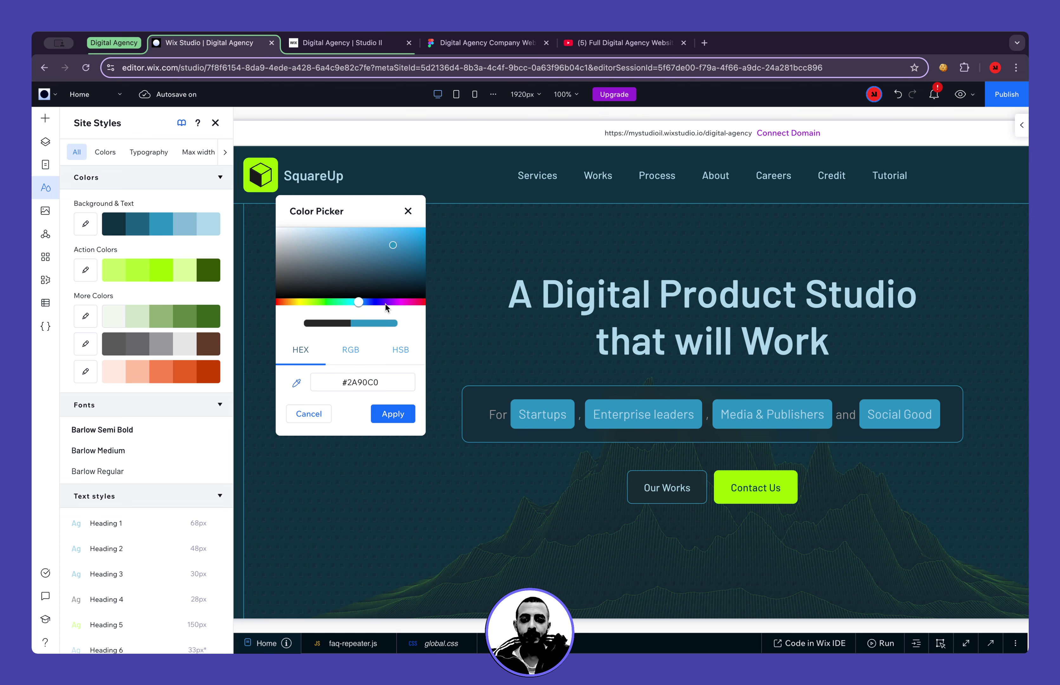
pyautogui.click(386, 303)
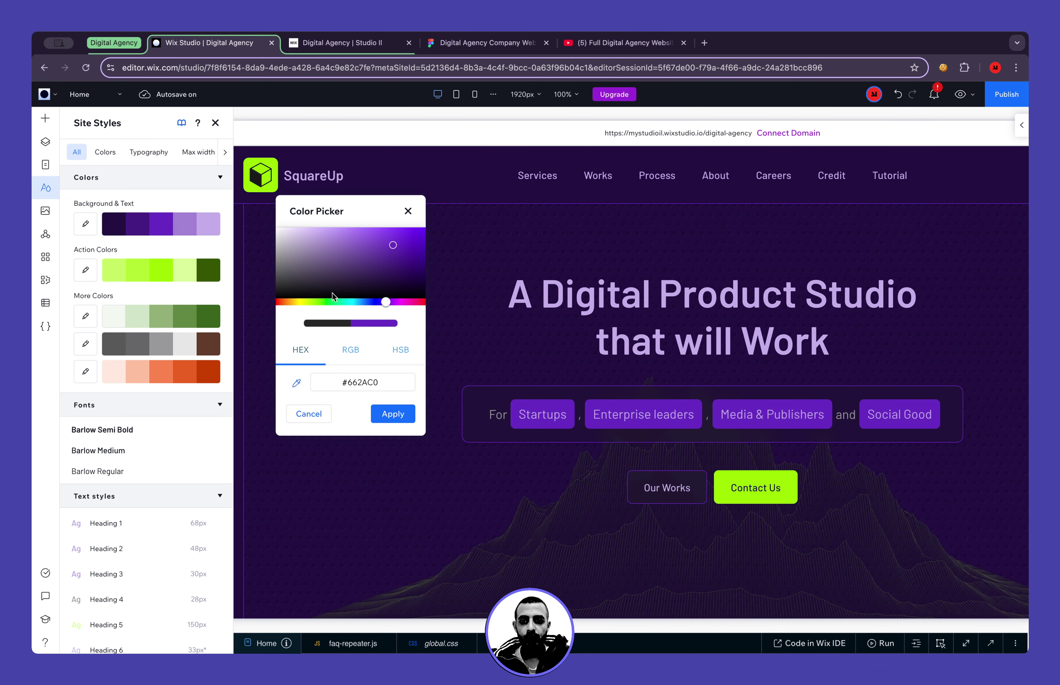
pyautogui.click(316, 273)
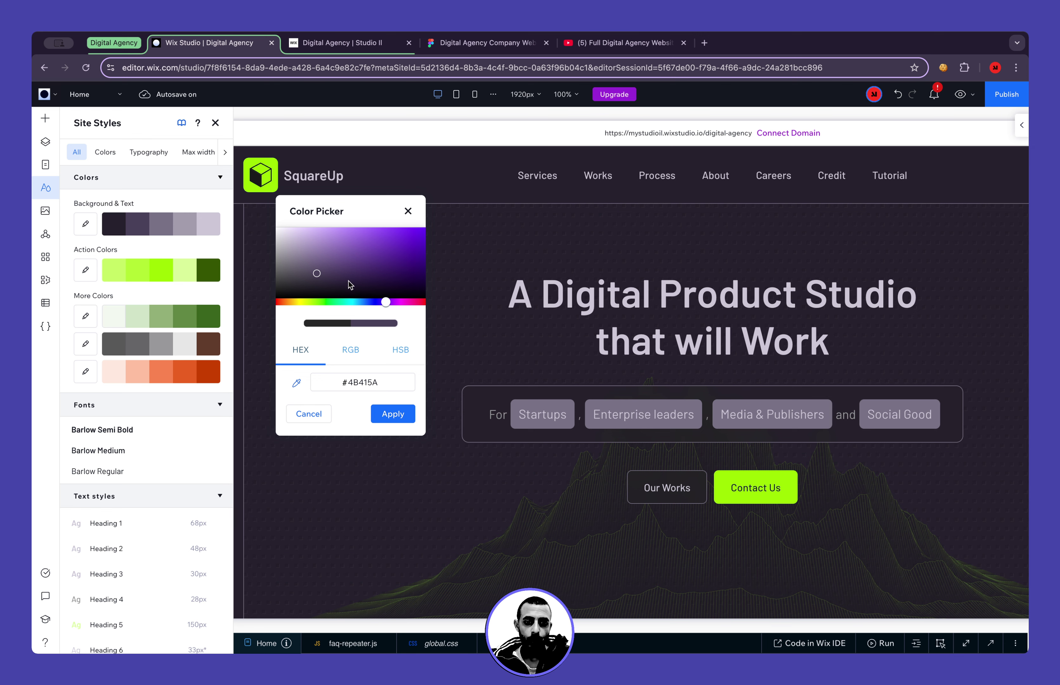
pyautogui.click(378, 279)
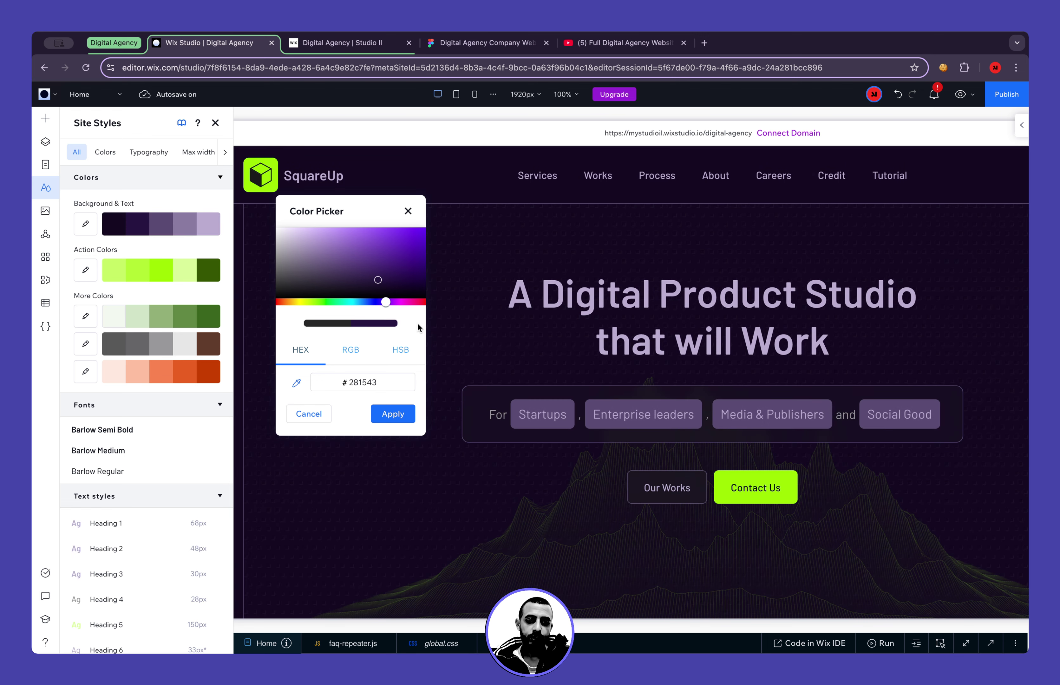
pyautogui.click(396, 414)
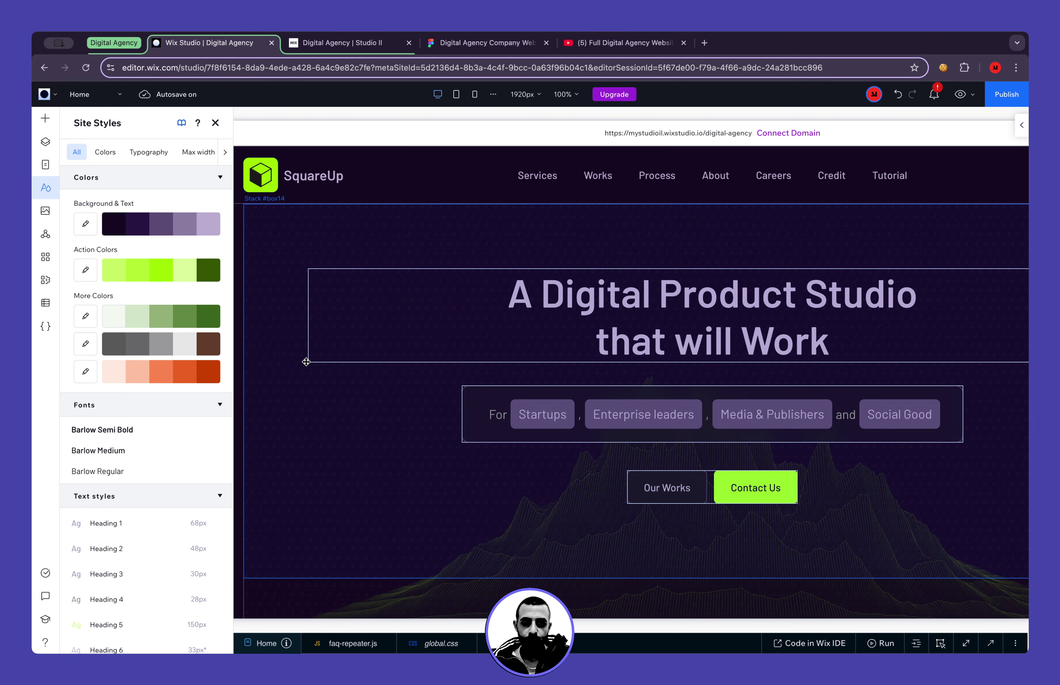
# Set the Site Styles Action Colors to magenta #DE00FF
pyautogui.click(86, 270)
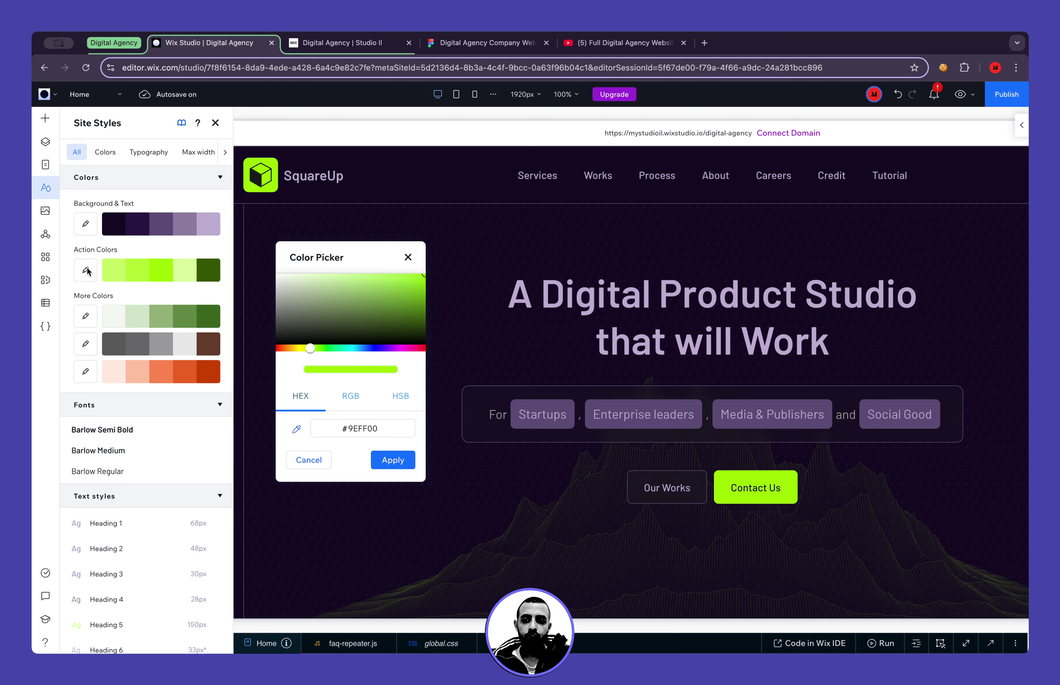
pyautogui.click(399, 348)
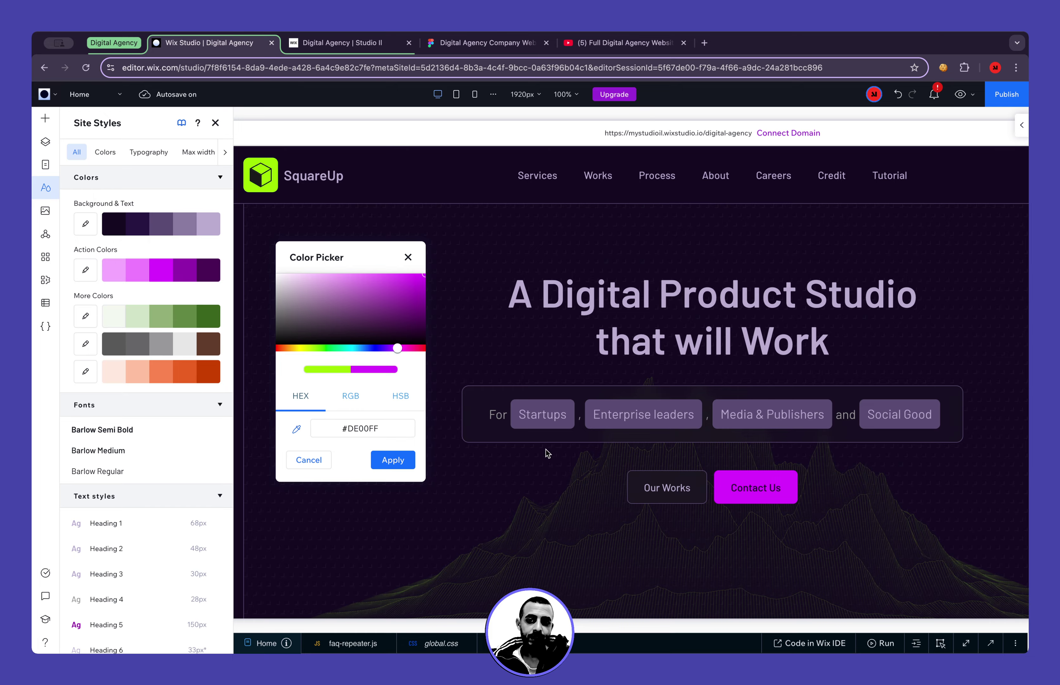
pyautogui.click(392, 462)
# Preview the recoloured sections, then undo back to near-black and lime green
pyautogui.scroll(-10, 484, 462)
pyautogui.scroll(-5, 483, 463)
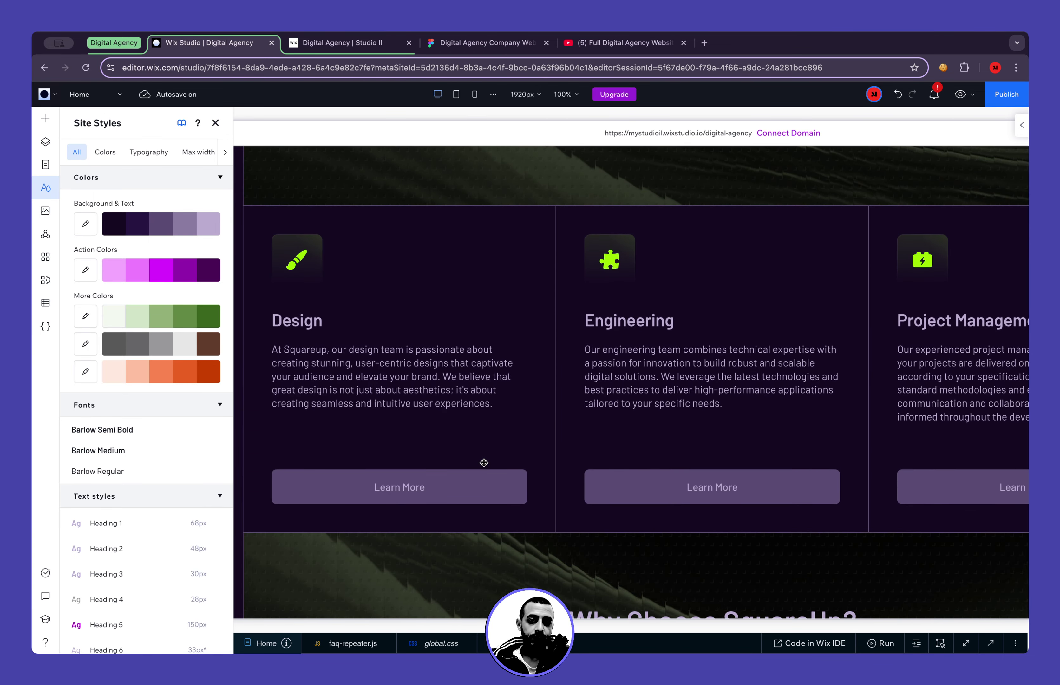
pyautogui.scroll(6, 610, 356)
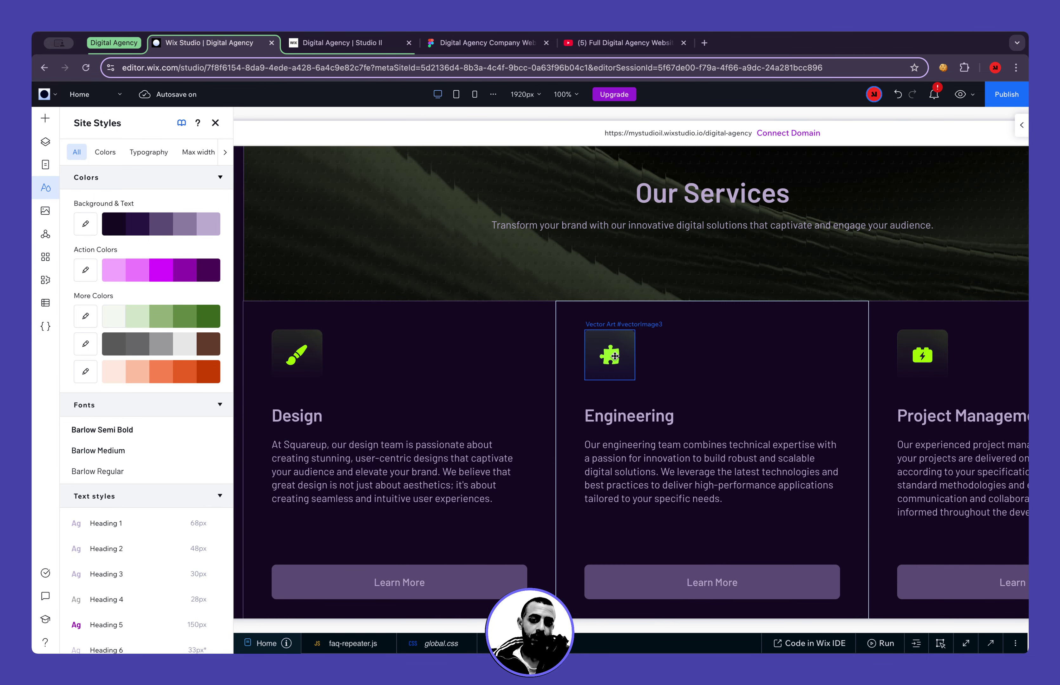
pyautogui.scroll(-10, 616, 357)
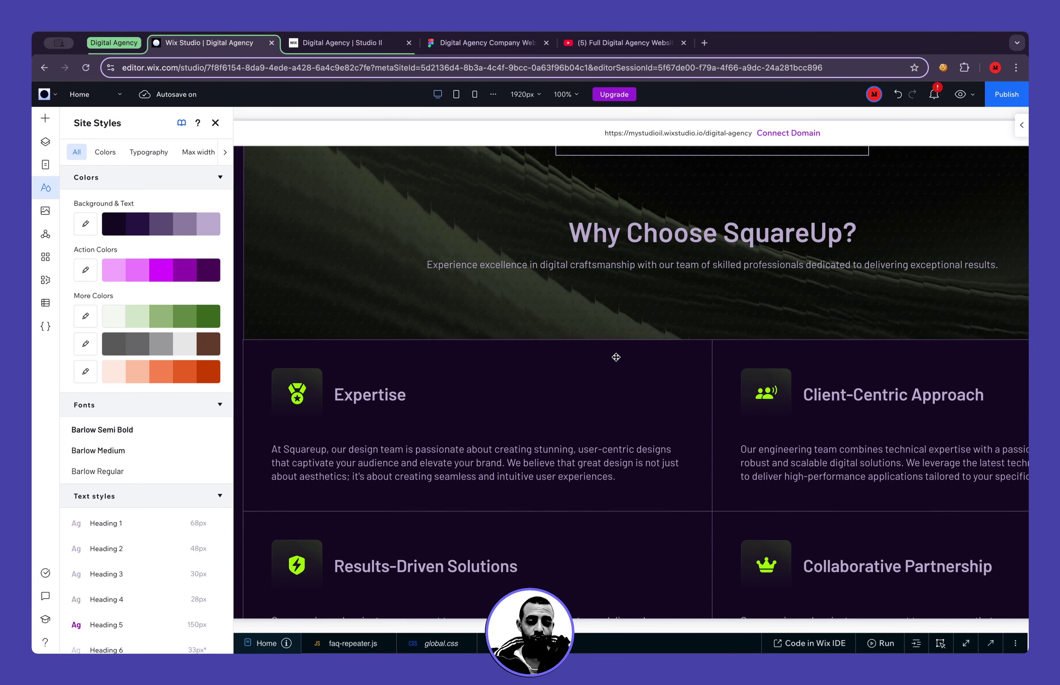
pyautogui.scroll(-12, 616, 357)
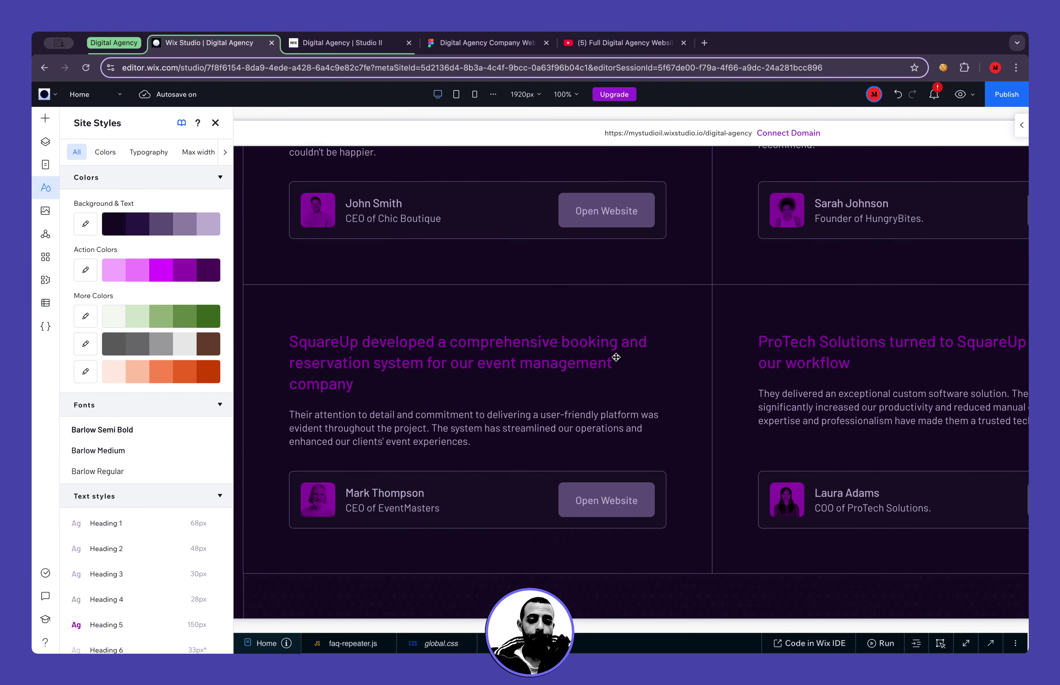
pyautogui.scroll(4, 612, 335)
pyautogui.hscroll(4, 631, 414)
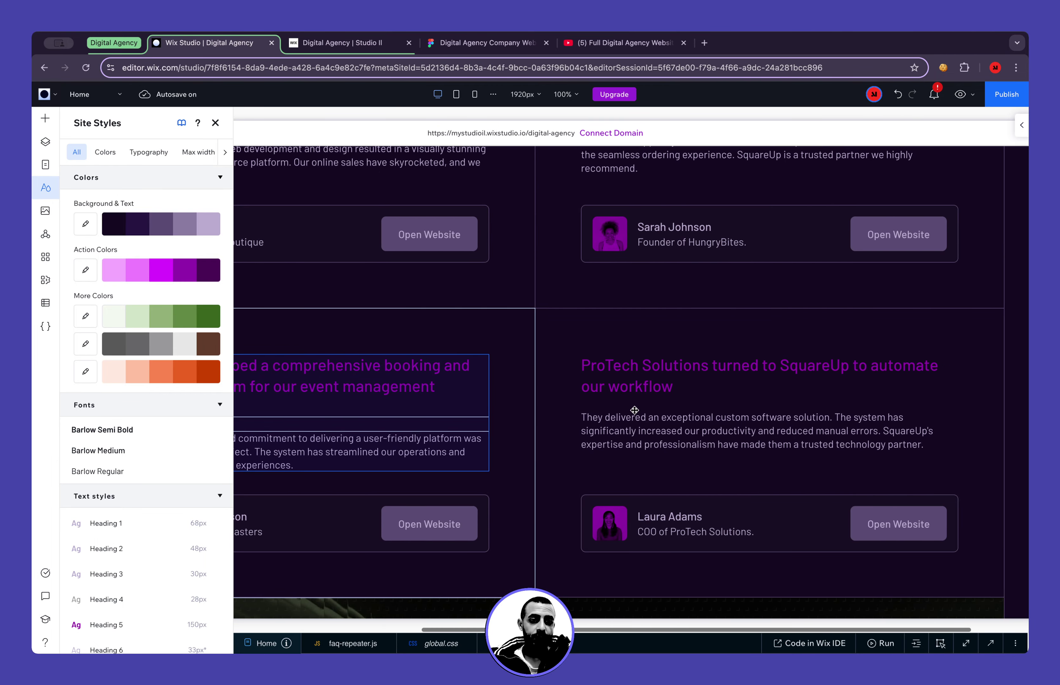
pyautogui.scroll(-8, 734, 409)
pyautogui.scroll(-5, 733, 409)
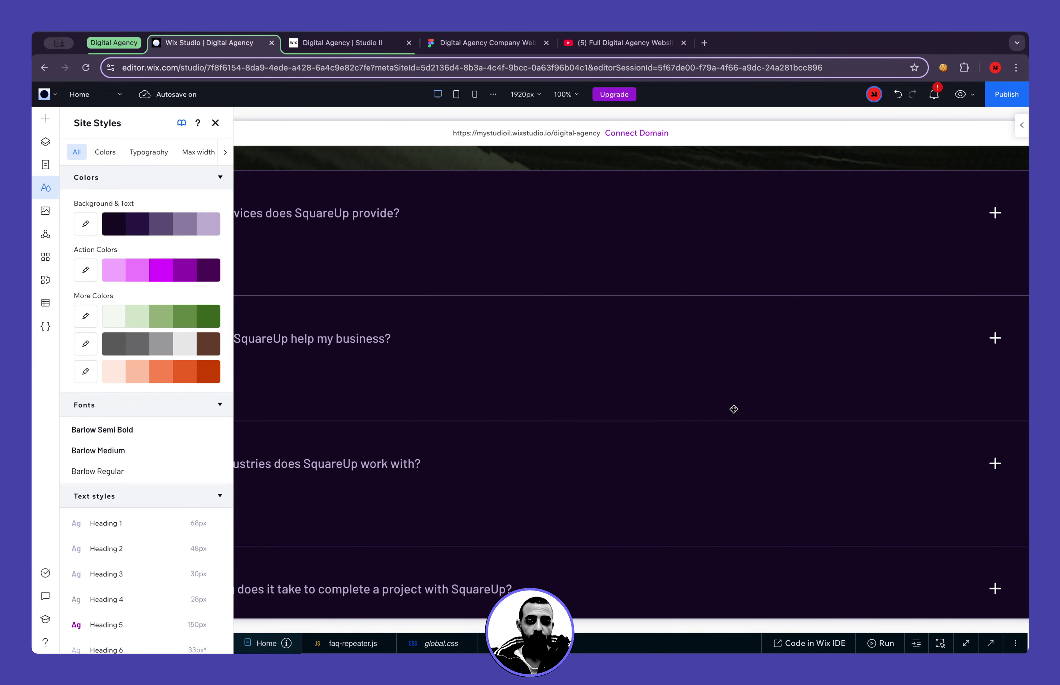
pyautogui.hscroll(-4, 733, 409)
pyautogui.scroll(-10, 733, 409)
pyautogui.scroll(-8, 734, 408)
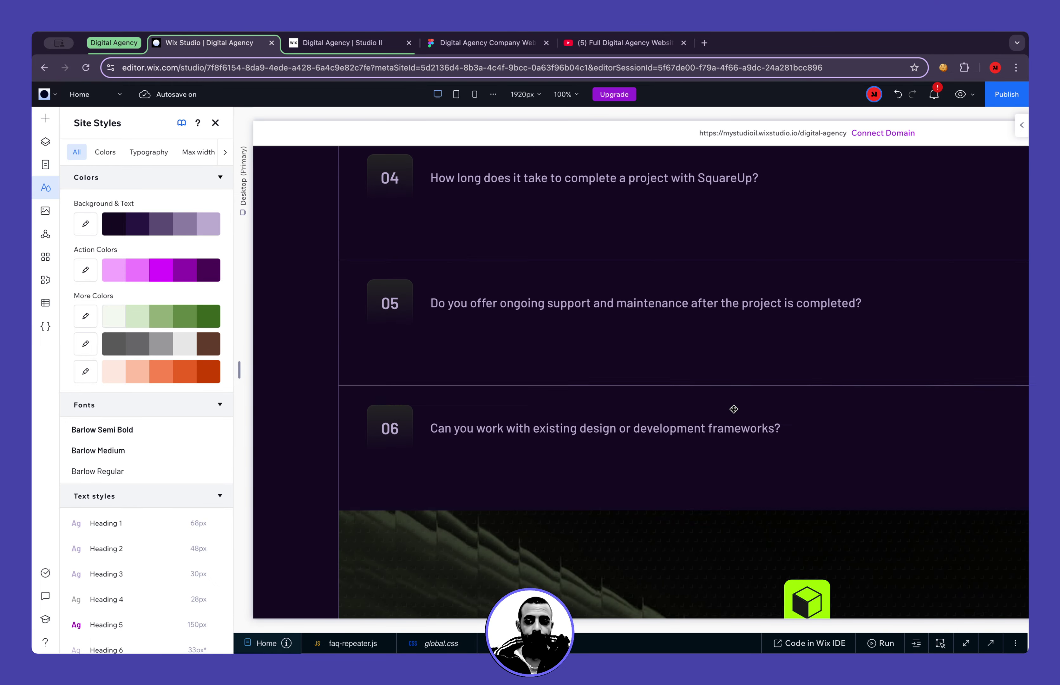
pyautogui.scroll(12, 731, 409)
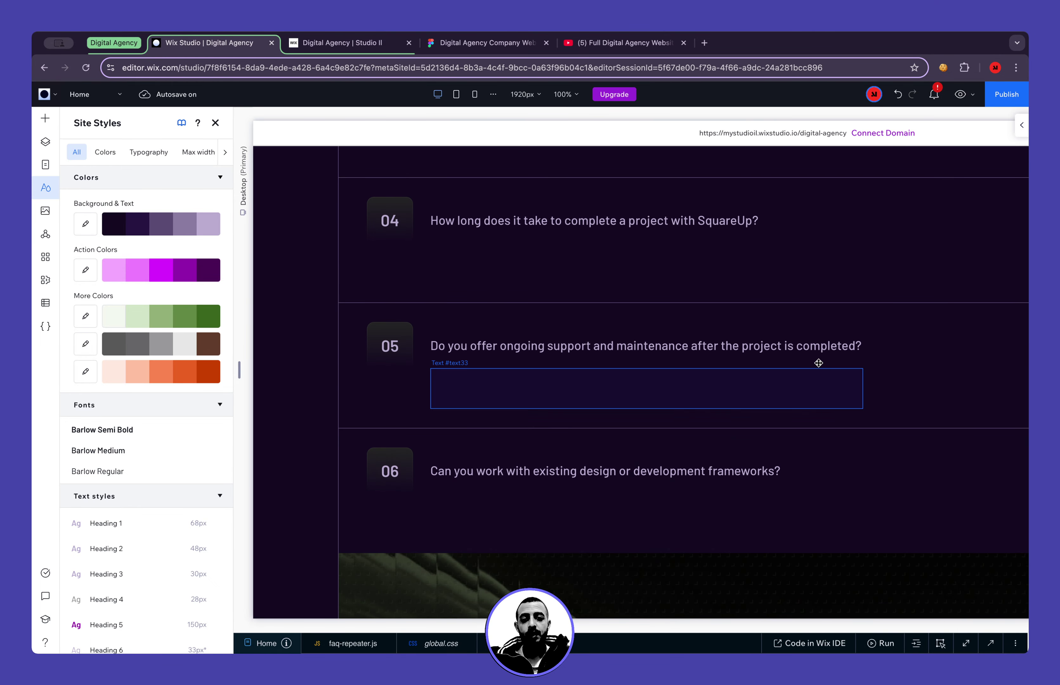
pyautogui.press('super+z')
pyautogui.press('super+z')
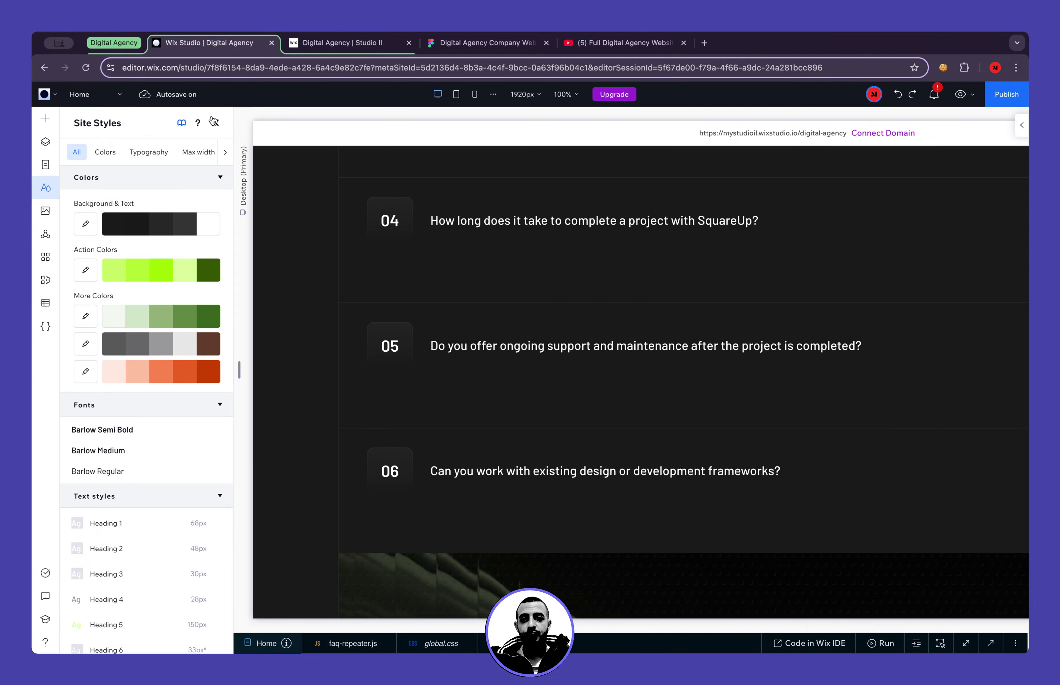
# Close Site Styles and view the hero in the 'Digital Agency | Studio II' published tab
pyautogui.click(214, 122)
pyautogui.scroll(20, 332, 194)
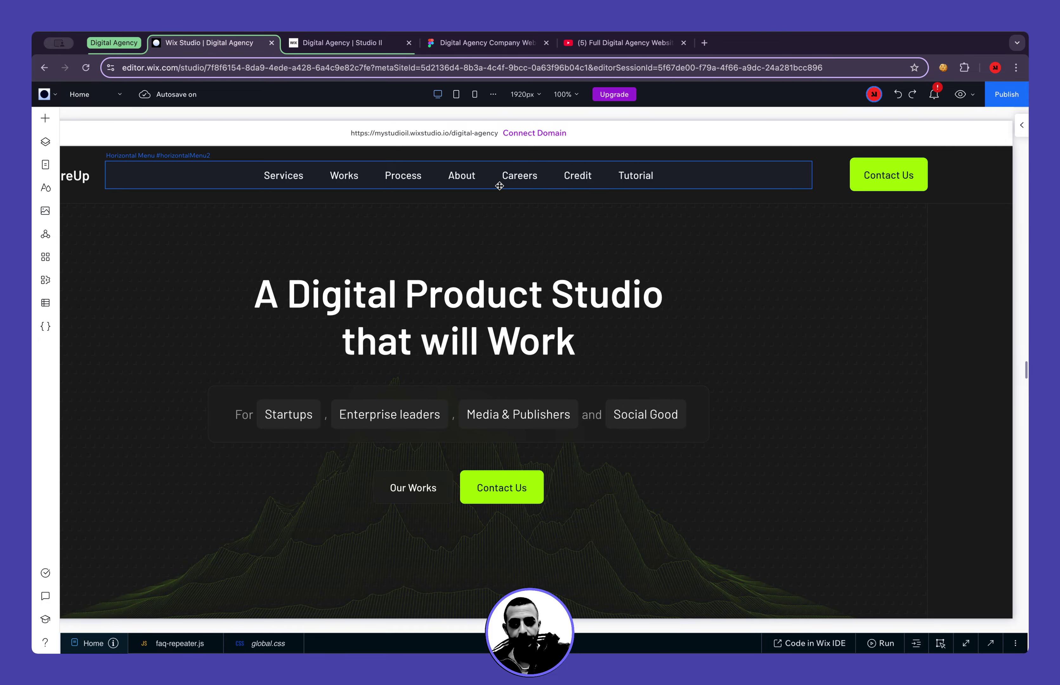
pyautogui.click(342, 43)
pyautogui.scroll(10, 430, 214)
pyautogui.scroll(10, 432, 218)
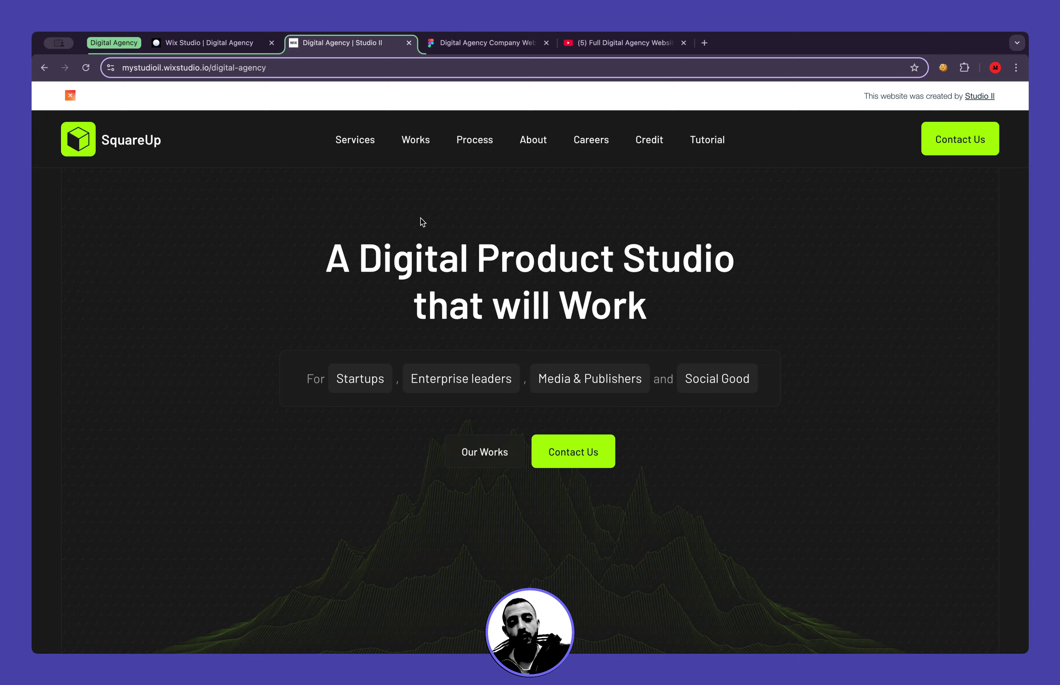
pyautogui.scroll(-10, 421, 218)
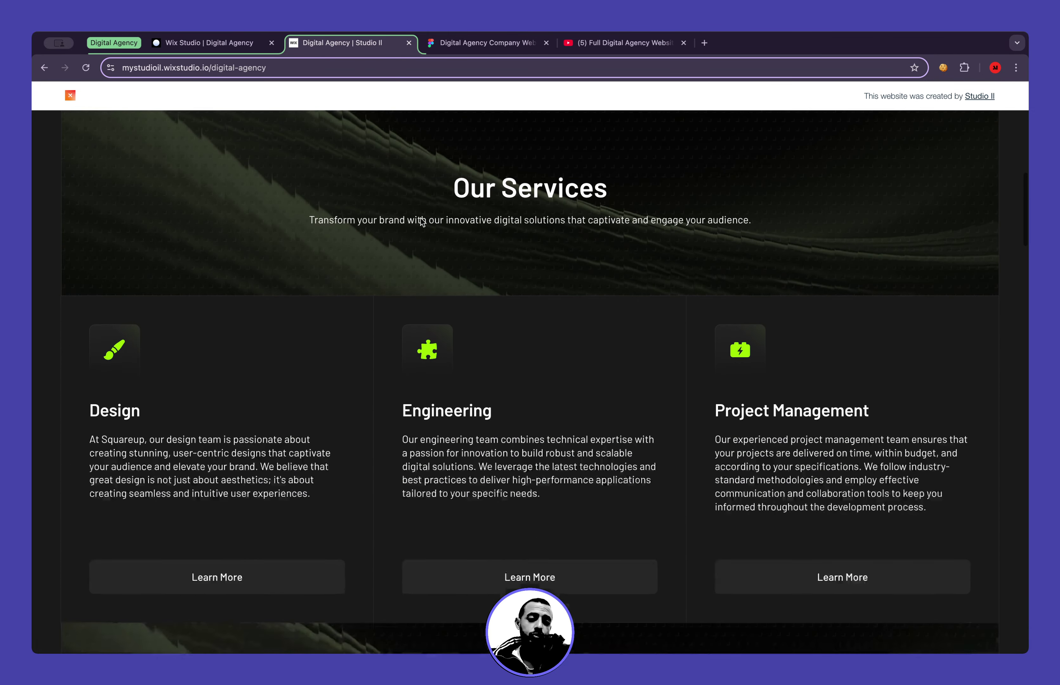
pyautogui.scroll(-5, 421, 218)
pyautogui.scroll(15, 421, 218)
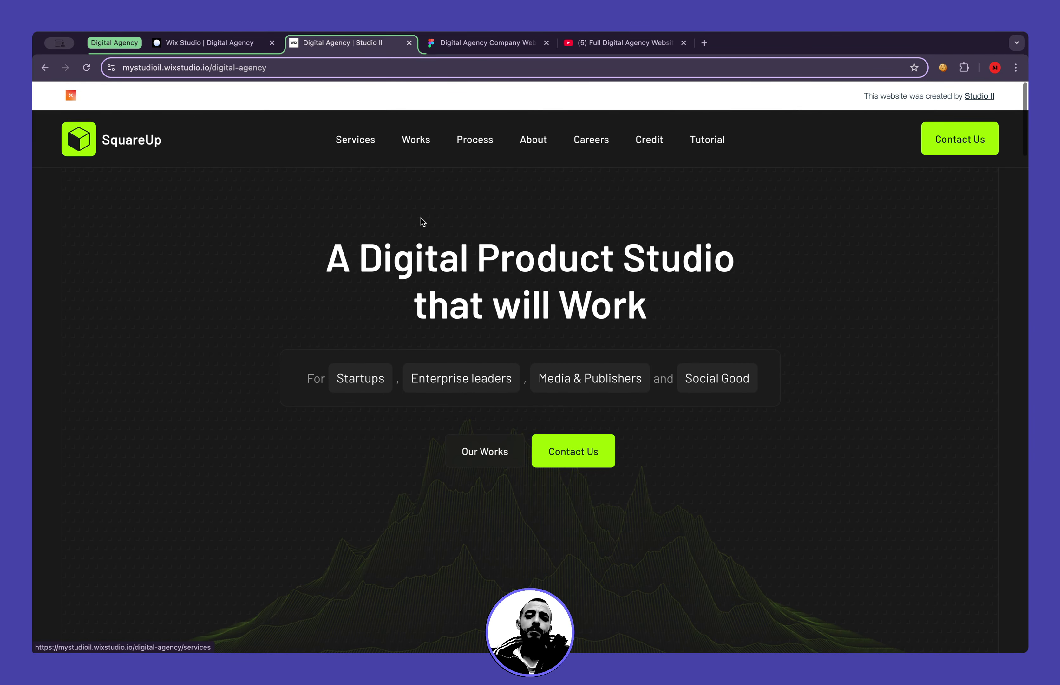